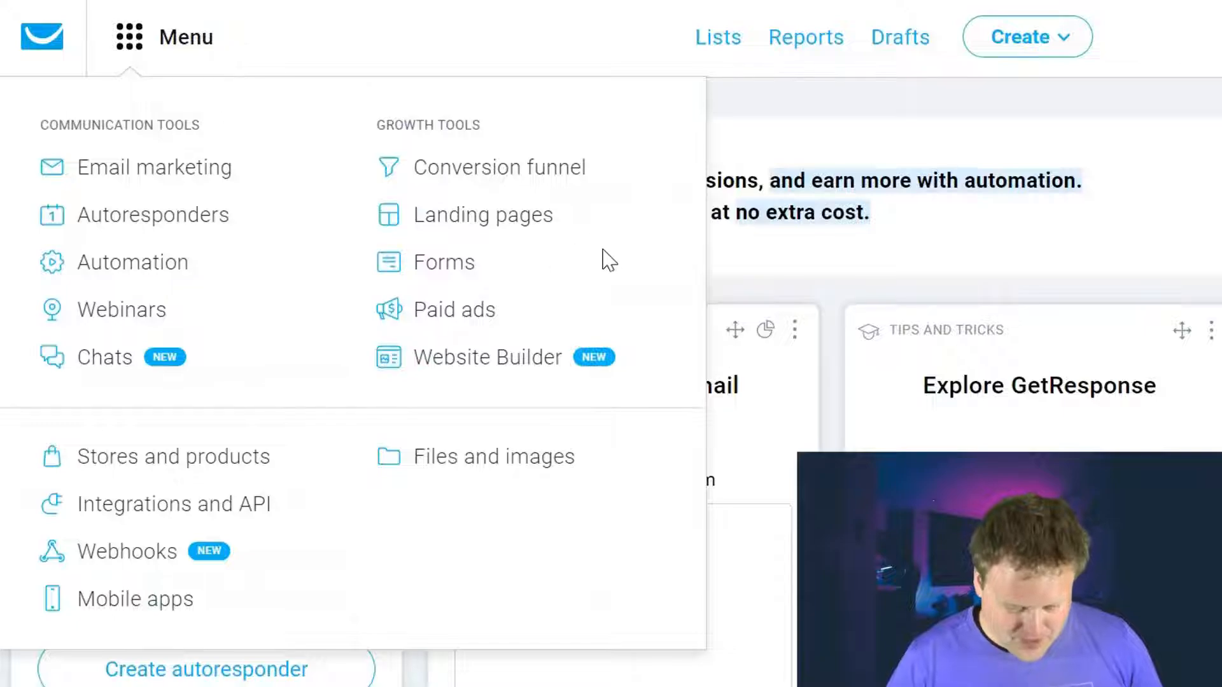
Step: Delete Test Form 1 from the Forms list so no forms remain
{"action": "left_click", "coordinate": [464, 273]}
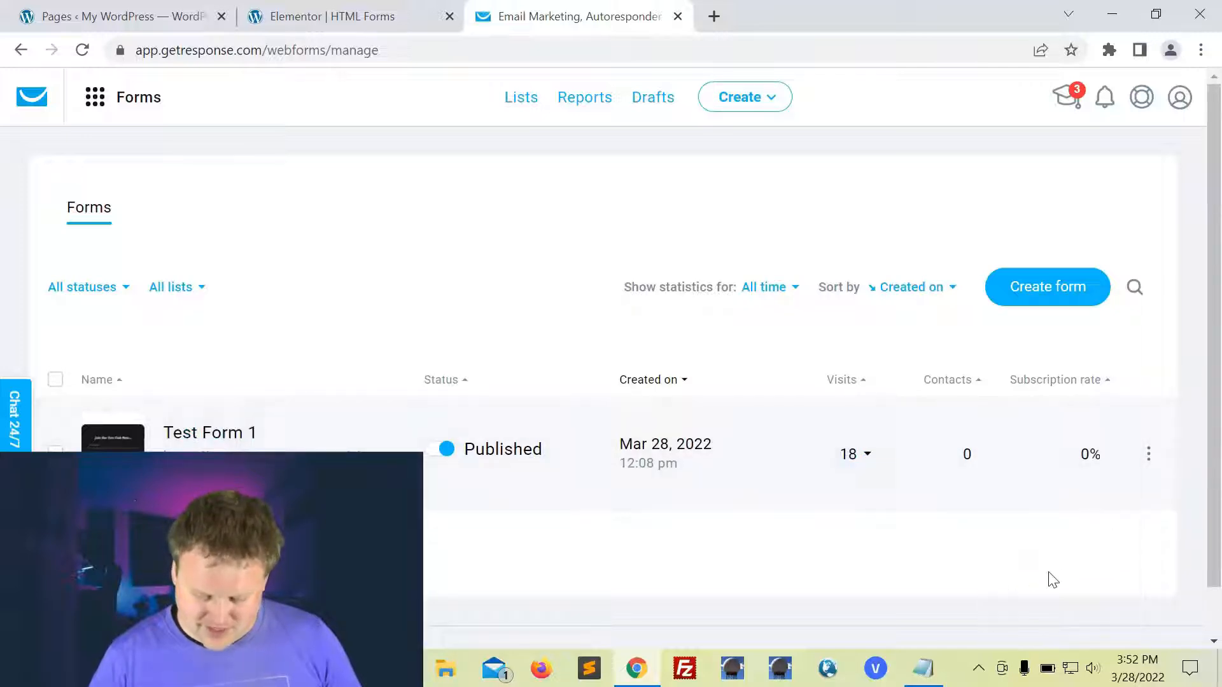
{"action": "mouse_move", "coordinate": [1148, 454]}
{"action": "left_click", "coordinate": [1035, 597]}
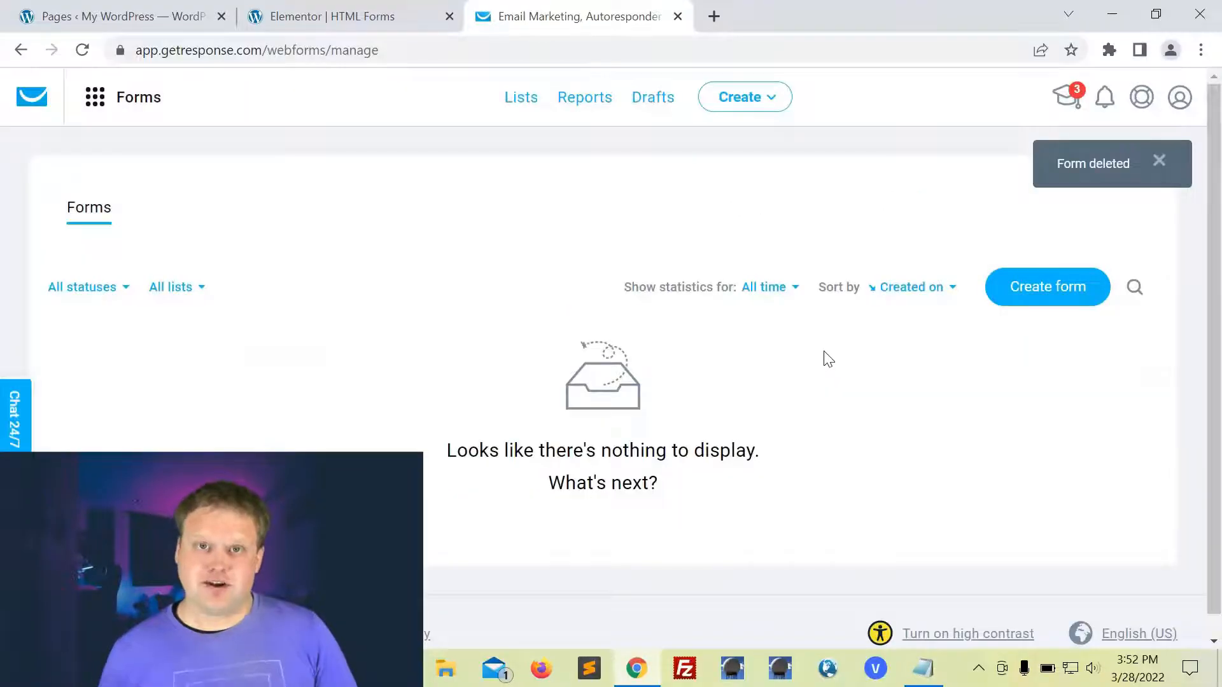
{"action": "left_click", "coordinate": [1038, 292]}
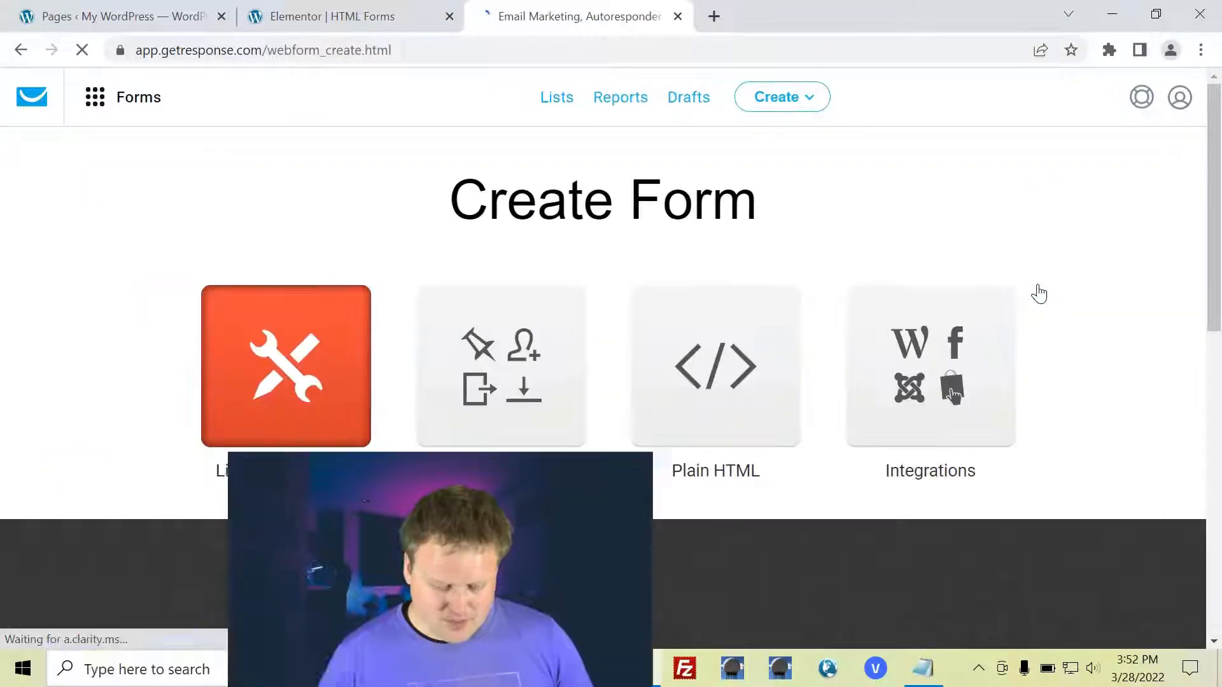
Step: Glance at the list builder apps, then browse the form template gallery
{"action": "scroll", "coordinate": [676, 382], "scroll_direction": "down", "scroll_amount": 2}
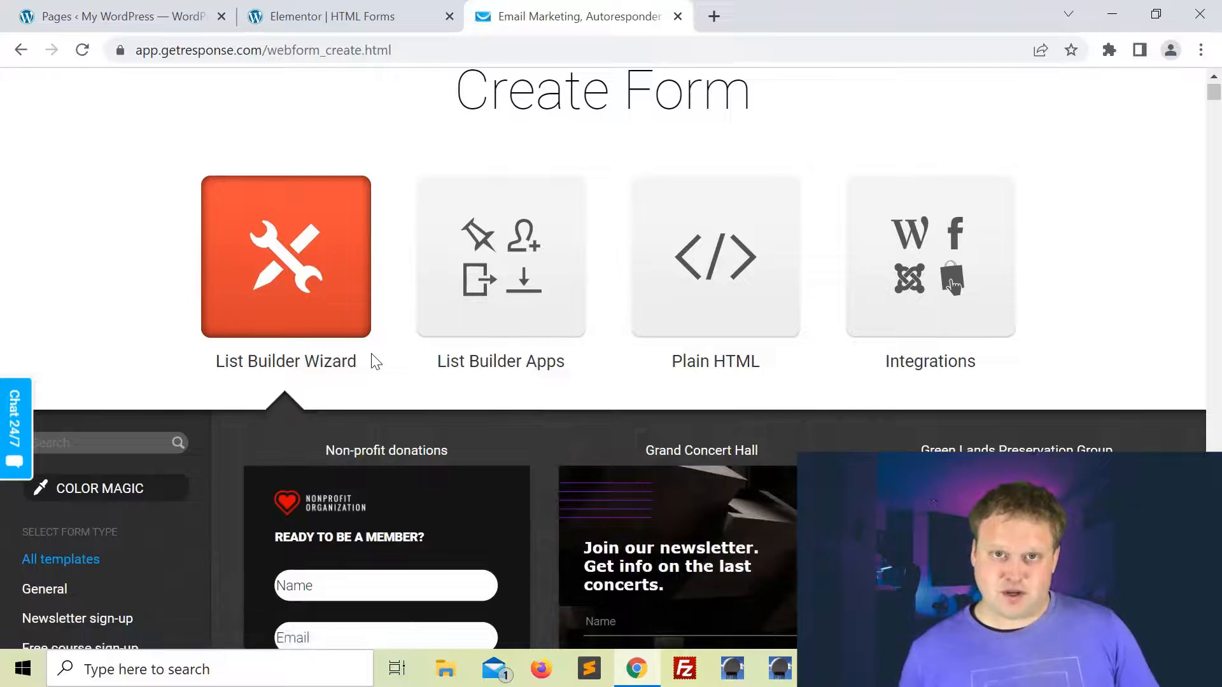
{"action": "left_click", "coordinate": [425, 376]}
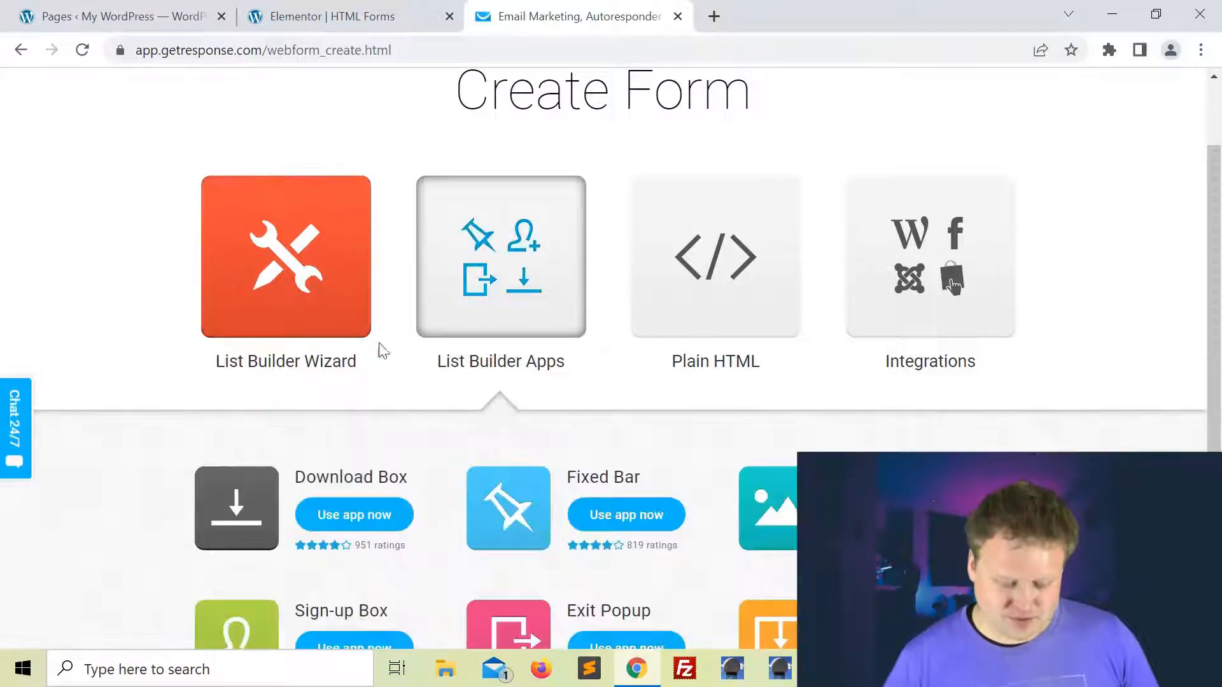
{"action": "left_click", "coordinate": [292, 288]}
{"action": "scroll", "coordinate": [293, 288], "scroll_direction": "down", "scroll_amount": 4}
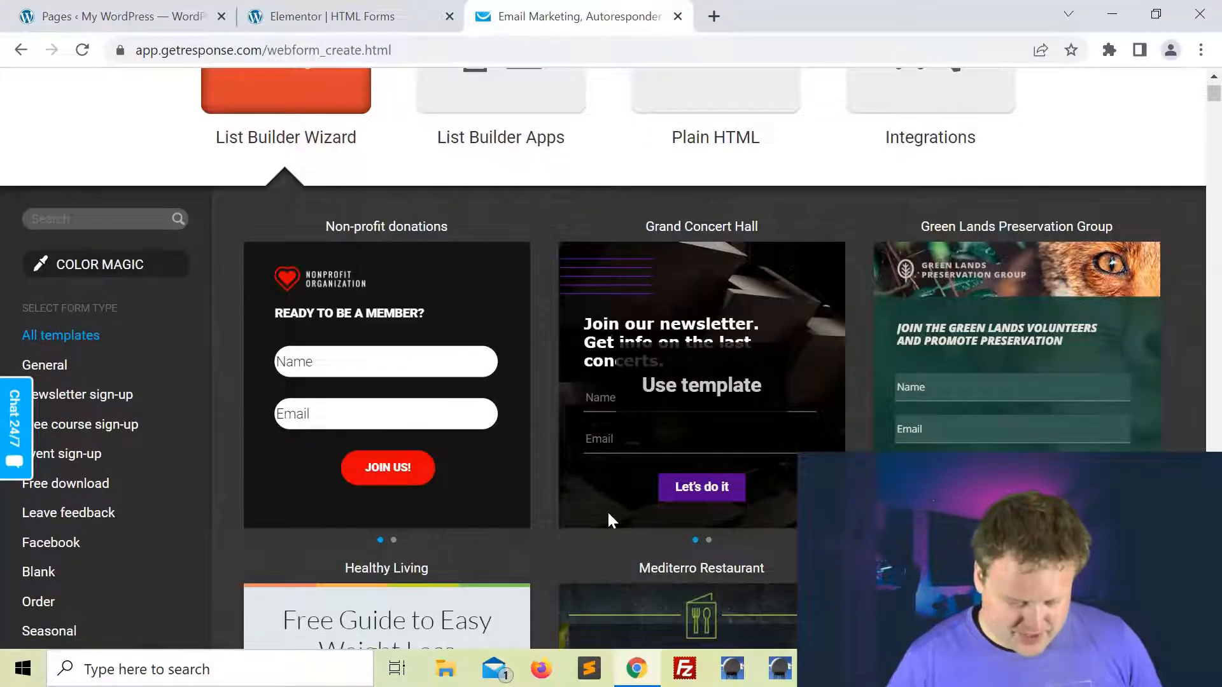
{"action": "scroll", "coordinate": [606, 510], "scroll_direction": "down", "scroll_amount": 2}
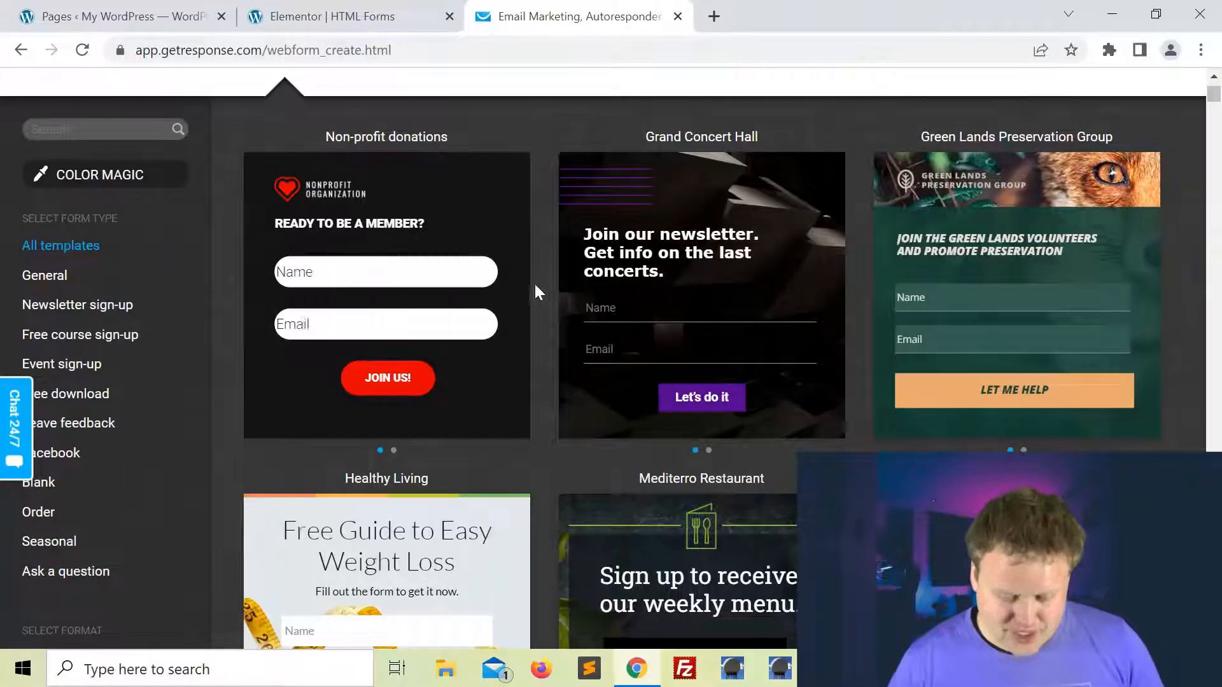
{"action": "scroll", "coordinate": [509, 483], "scroll_direction": "down", "scroll_amount": 15}
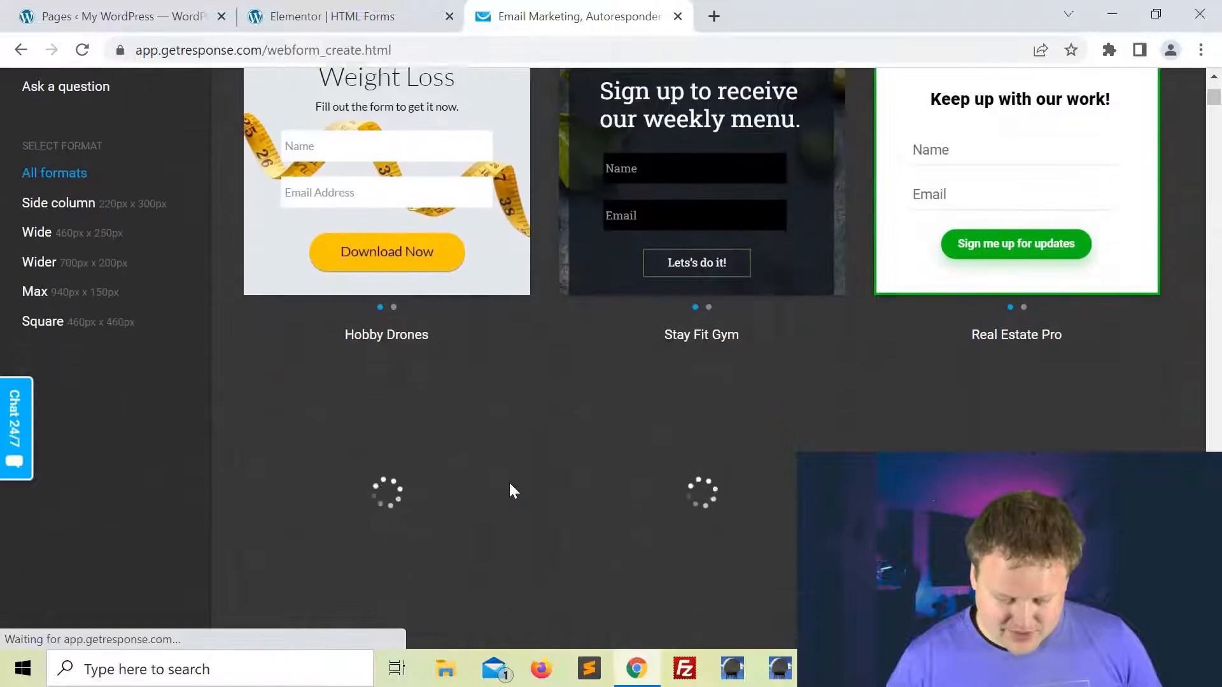
{"action": "scroll", "coordinate": [512, 489], "scroll_direction": "down", "scroll_amount": 15}
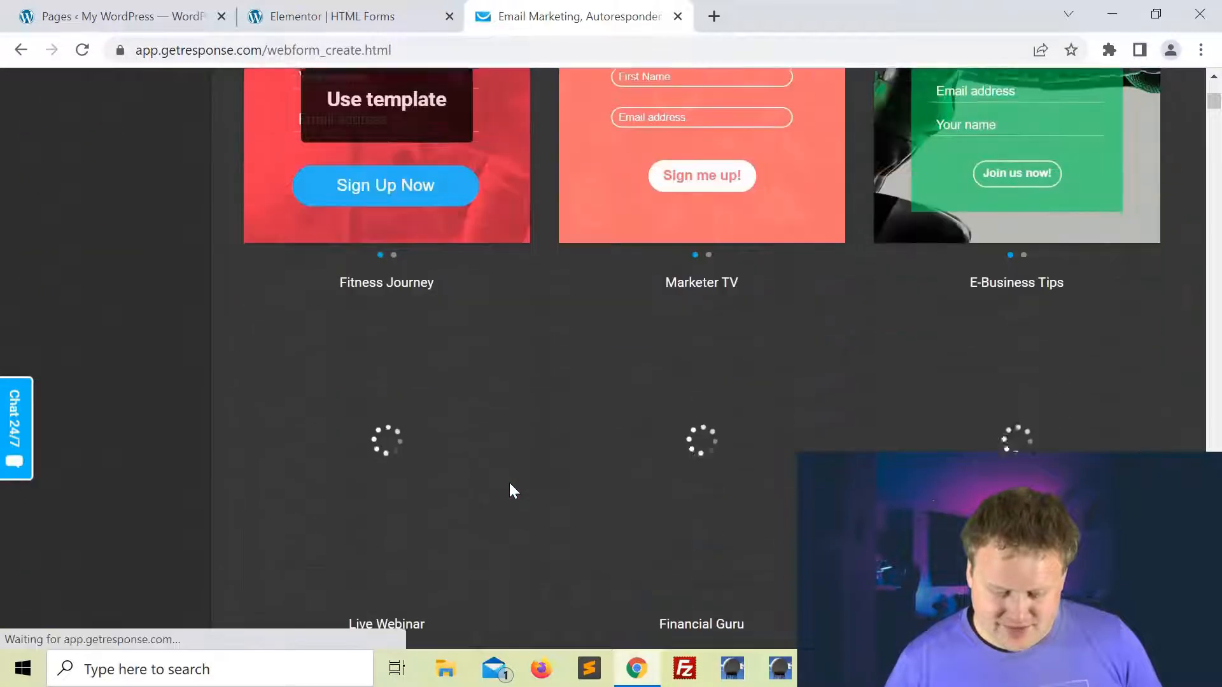
{"action": "scroll", "coordinate": [509, 482], "scroll_direction": "down", "scroll_amount": 8}
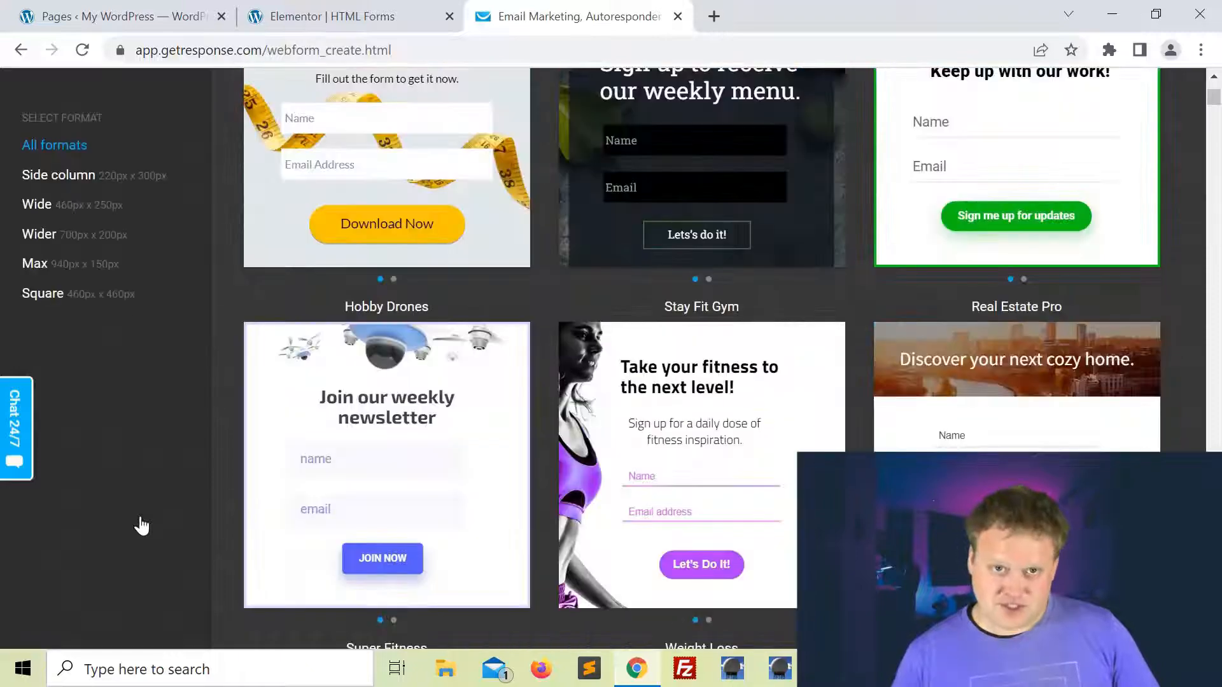
{"action": "scroll", "coordinate": [141, 525], "scroll_direction": "up", "scroll_amount": 6}
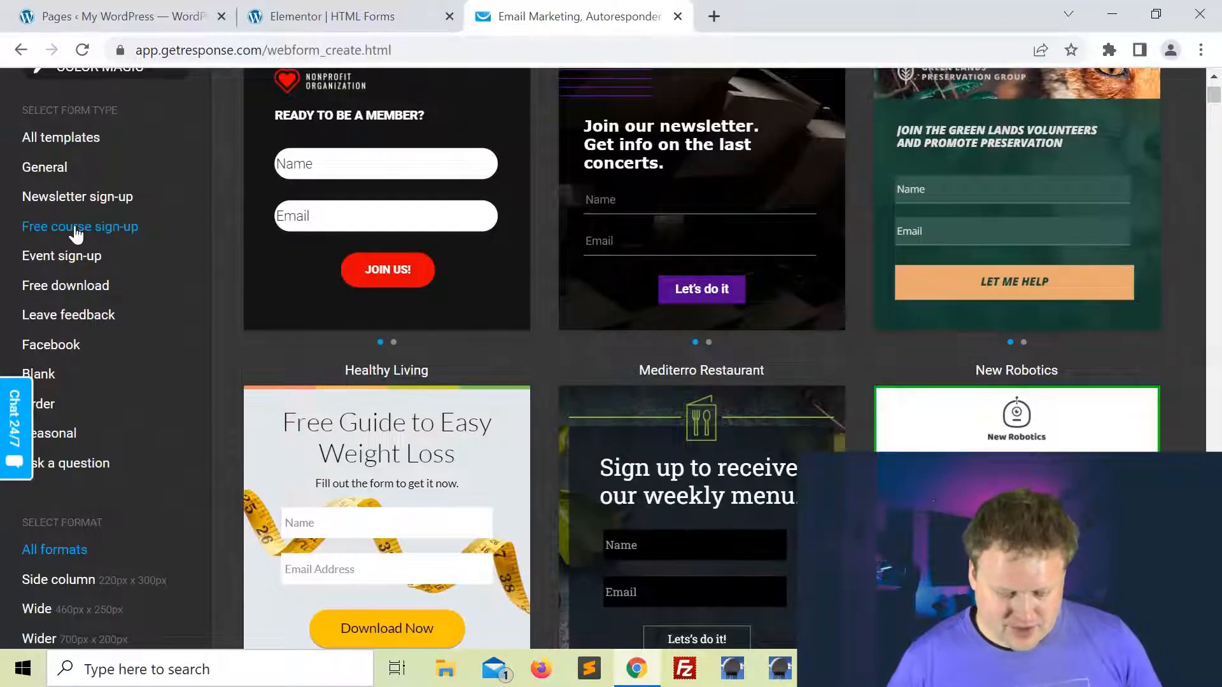
Step: Filter to Free course sign-up templates and use the Active Gym template
{"action": "left_click", "coordinate": [76, 227]}
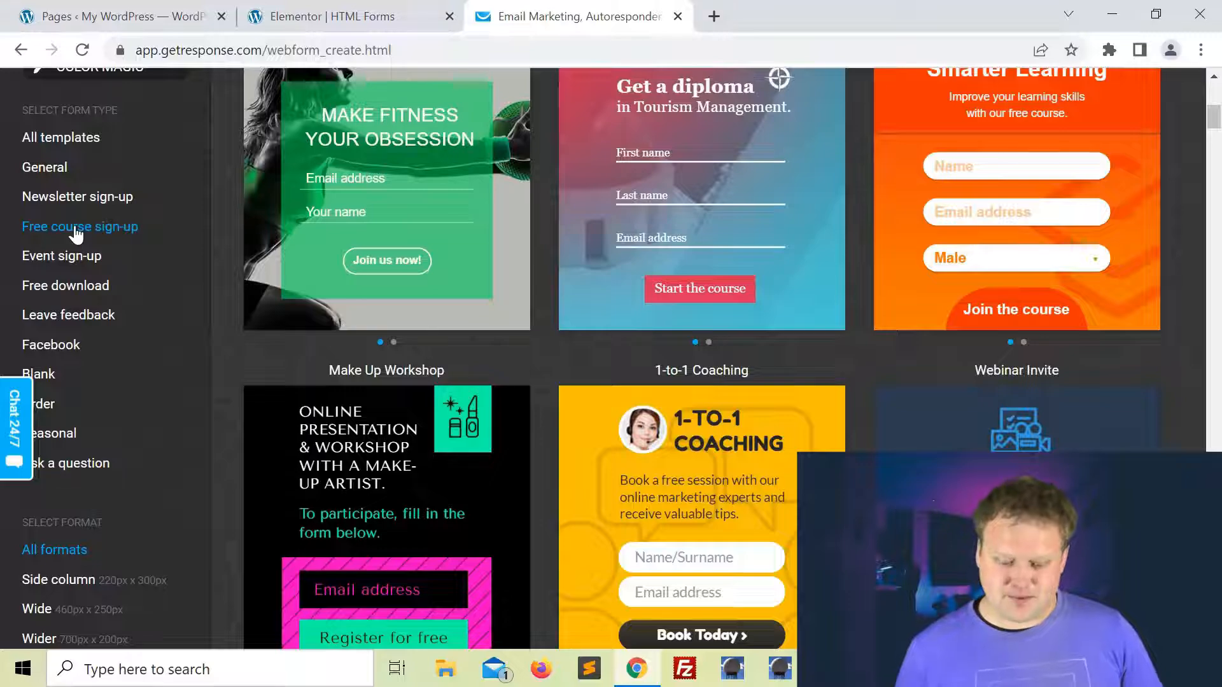
{"action": "scroll", "coordinate": [718, 280], "scroll_direction": "down", "scroll_amount": 5}
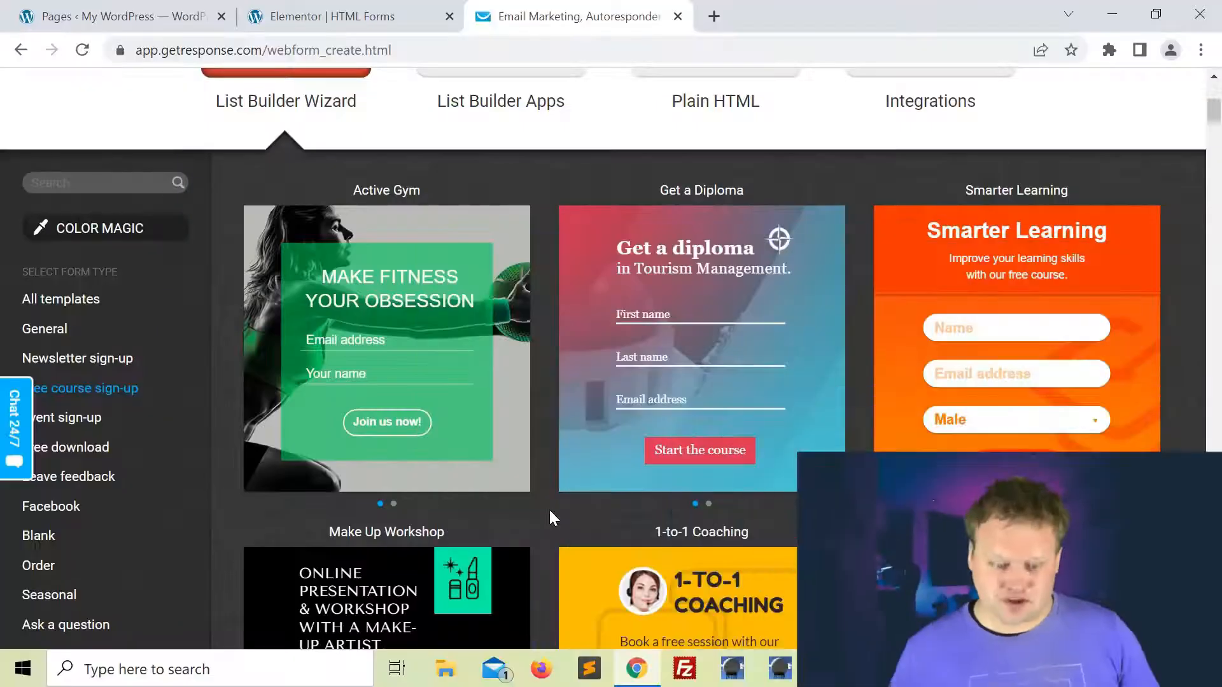
{"action": "mouse_move", "coordinate": [511, 450]}
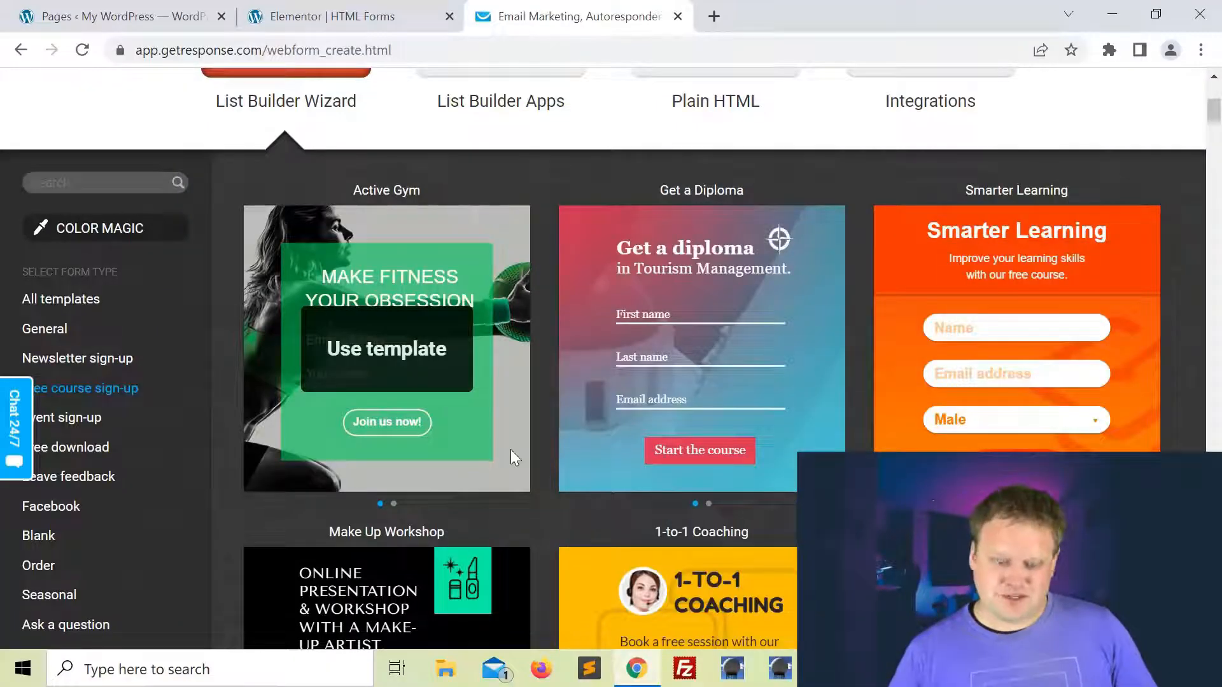
{"action": "left_click", "coordinate": [381, 350]}
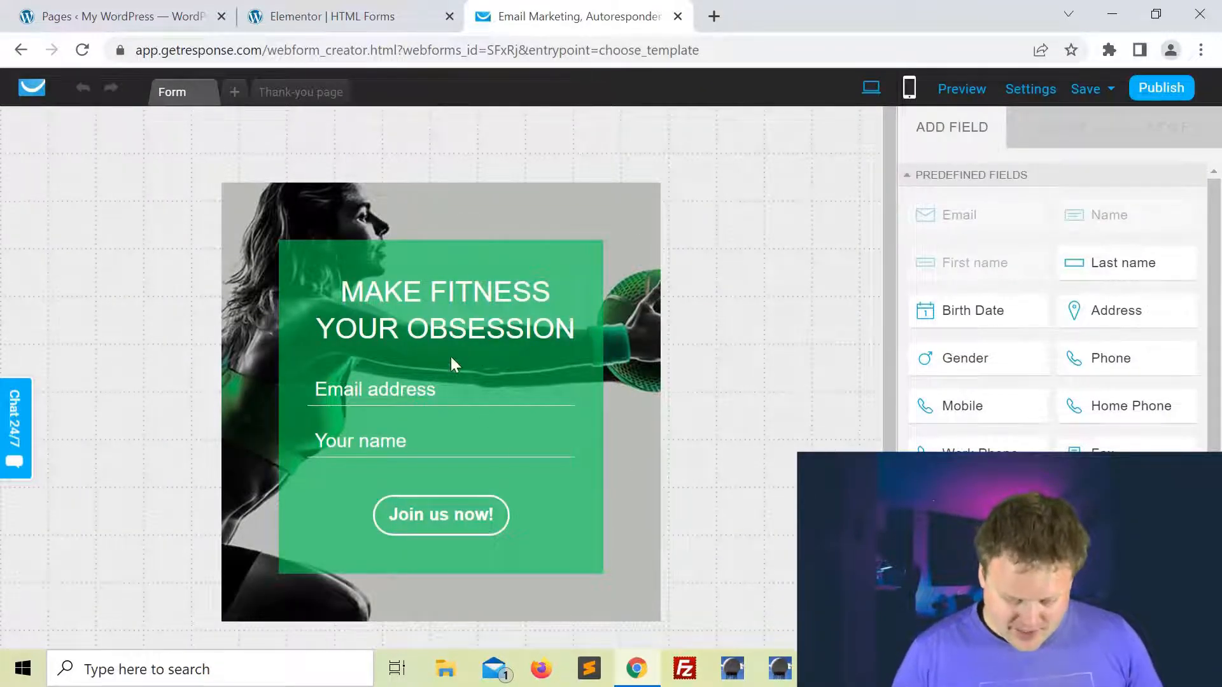
Step: Look over the Active Gym form and the address sub-fields in Add Field
{"action": "scroll", "coordinate": [451, 357], "scroll_direction": "down", "scroll_amount": 1}
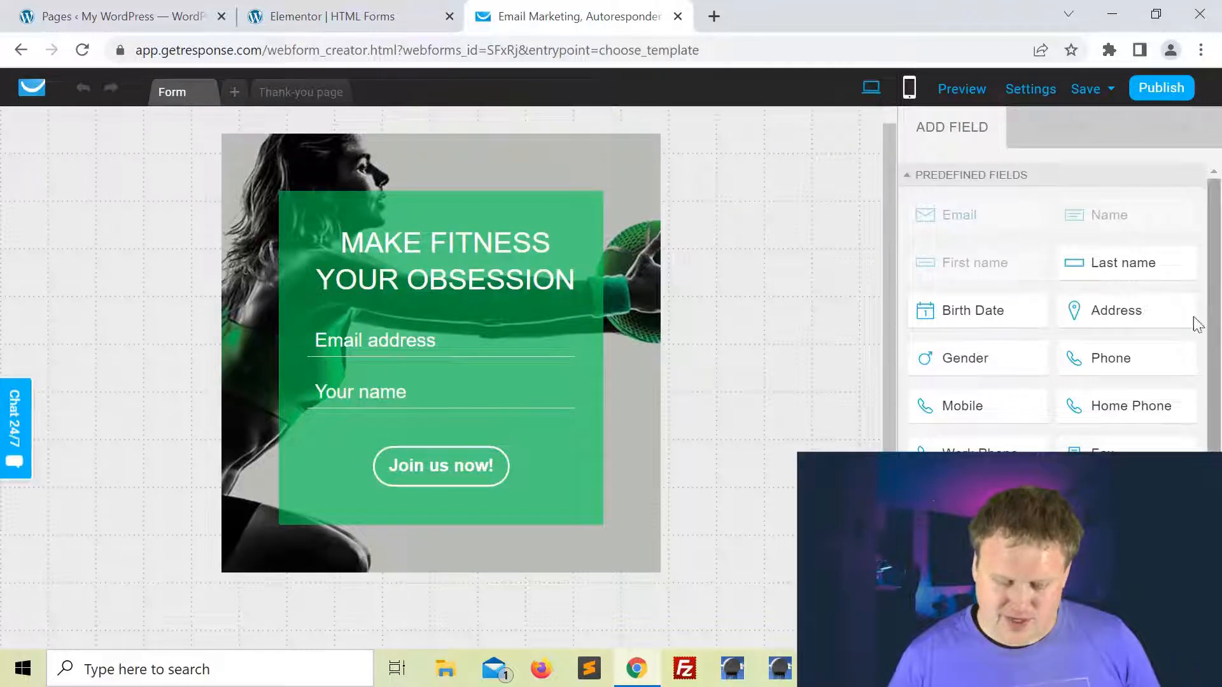
{"action": "left_click", "coordinate": [1159, 302]}
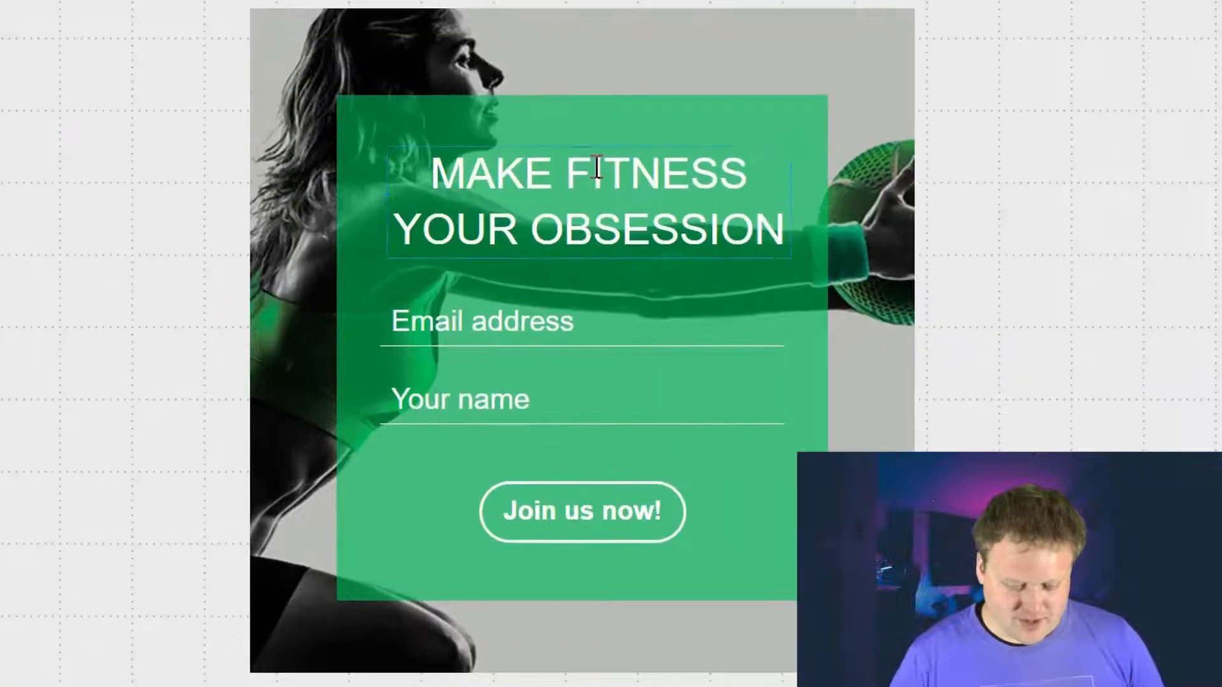
Step: Replace the heading with 'Get Your Free 15-Minute Workout Guide' and shrink its size slightly
{"action": "left_click", "coordinate": [451, 239]}
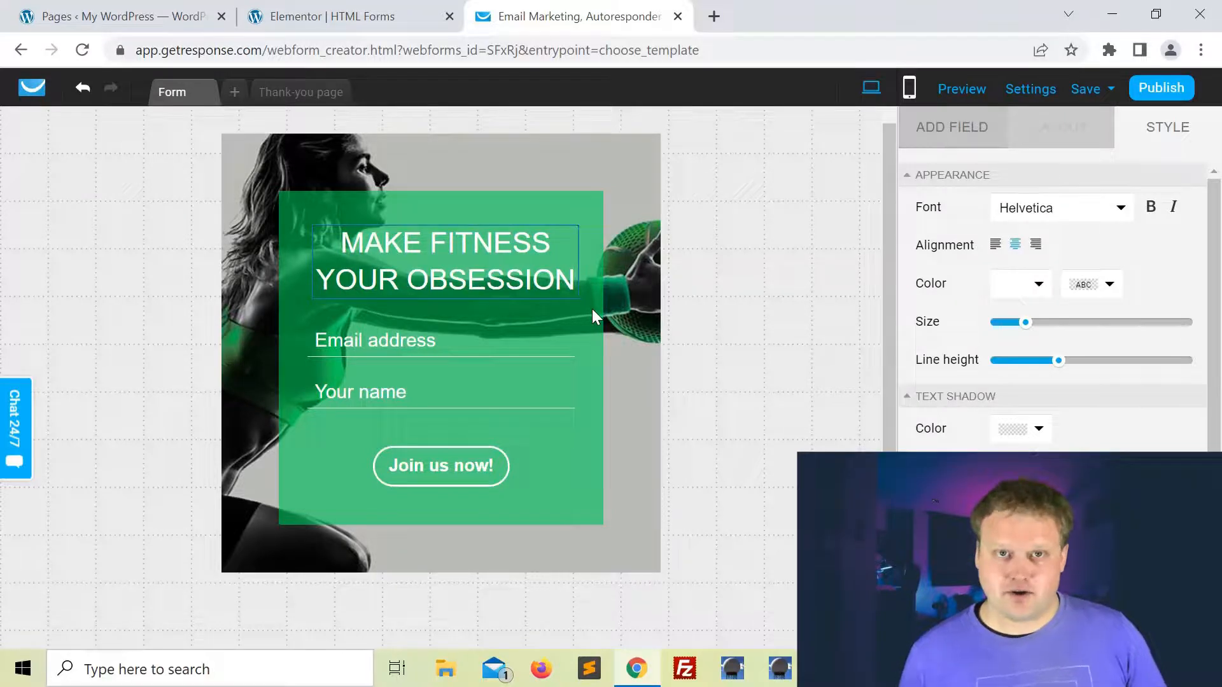
{"action": "key", "text": "ctrl+a"}
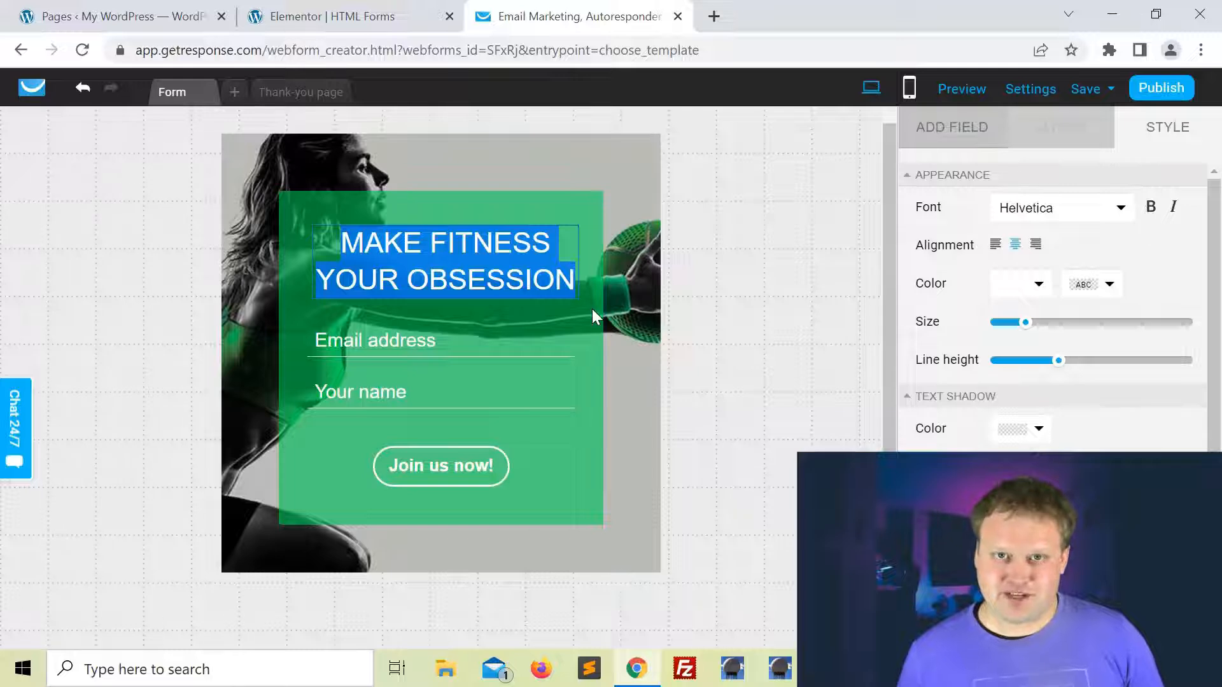
{"action": "type", "text": "Get Your Free 15-Minute Workout Guide"}
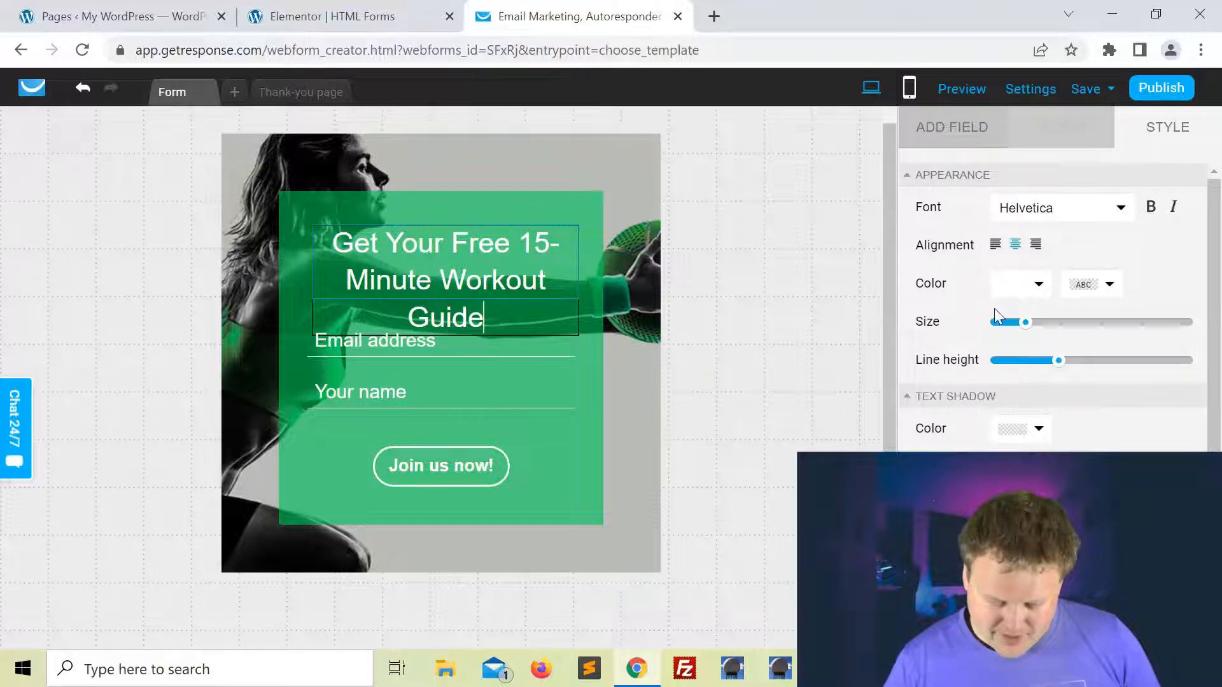
{"action": "left_click_drag", "start_coordinate": [1023, 323], "coordinate": [1022, 323]}
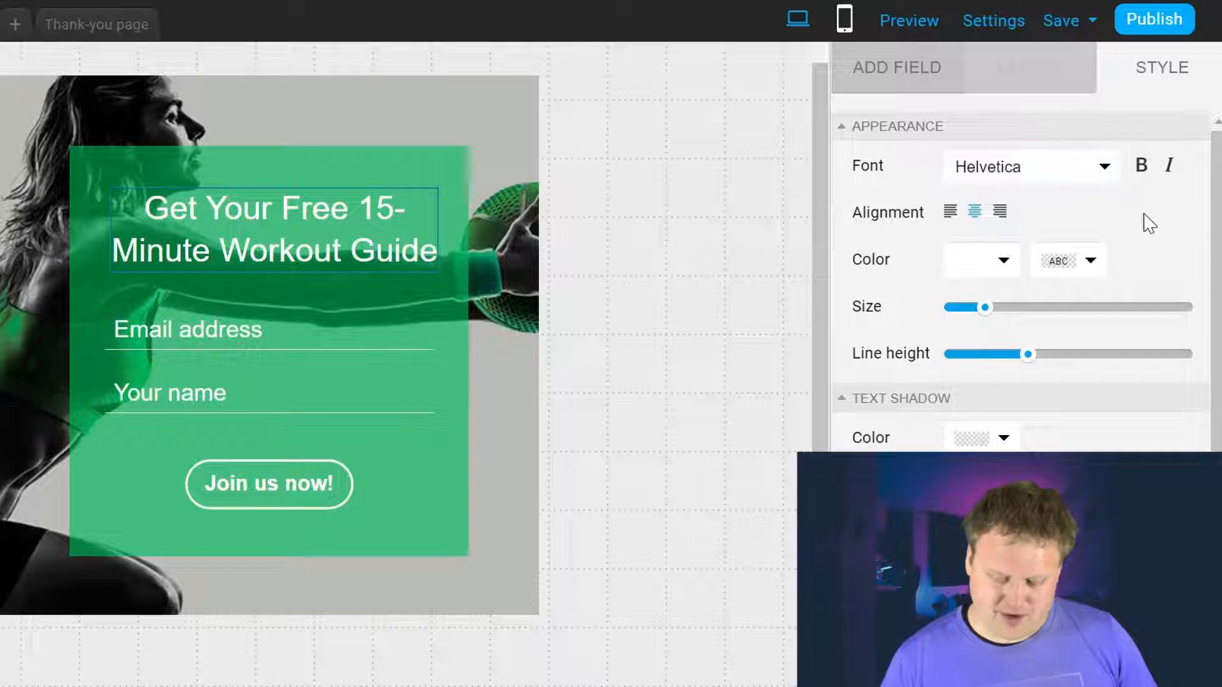
Step: Try Alfa Slab One, Amaranth and Amatic SC, then set the heading font to Archivo Black
{"action": "left_click", "coordinate": [1121, 209]}
{"action": "left_click", "coordinate": [1003, 197]}
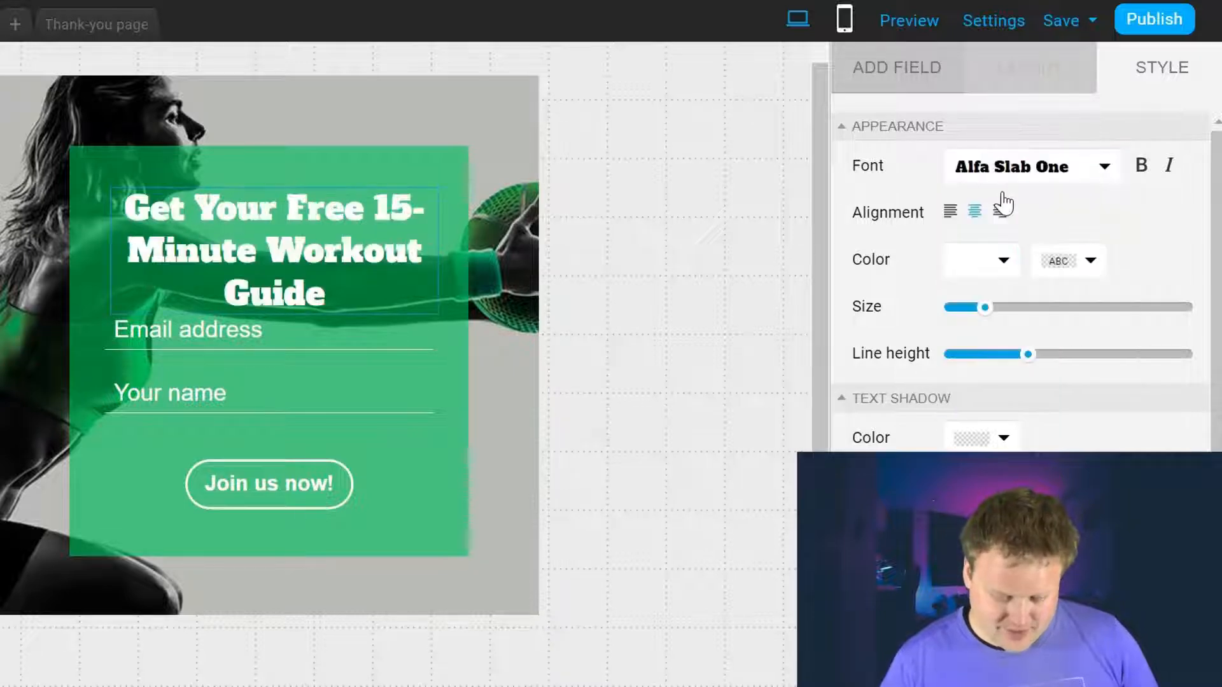
{"action": "left_click", "coordinate": [1098, 170]}
{"action": "left_click", "coordinate": [1021, 229]}
{"action": "left_click", "coordinate": [1104, 167]}
{"action": "left_click", "coordinate": [1034, 259]}
{"action": "left_click", "coordinate": [1104, 167]}
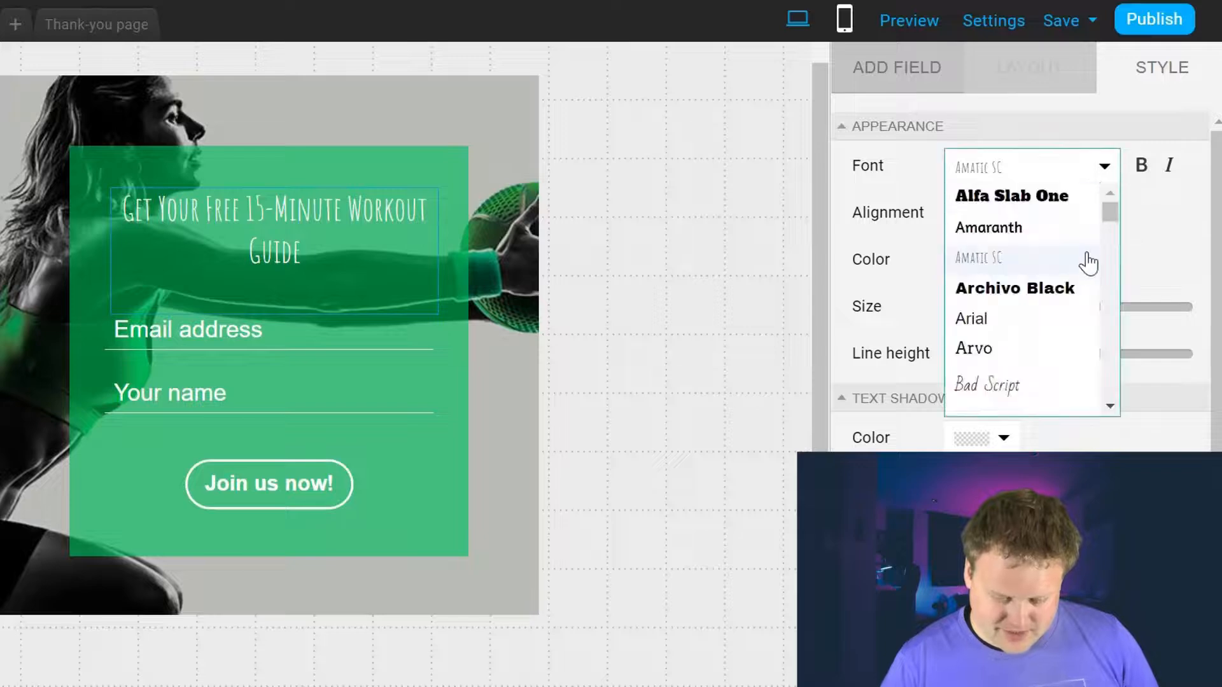
{"action": "left_click", "coordinate": [1044, 286]}
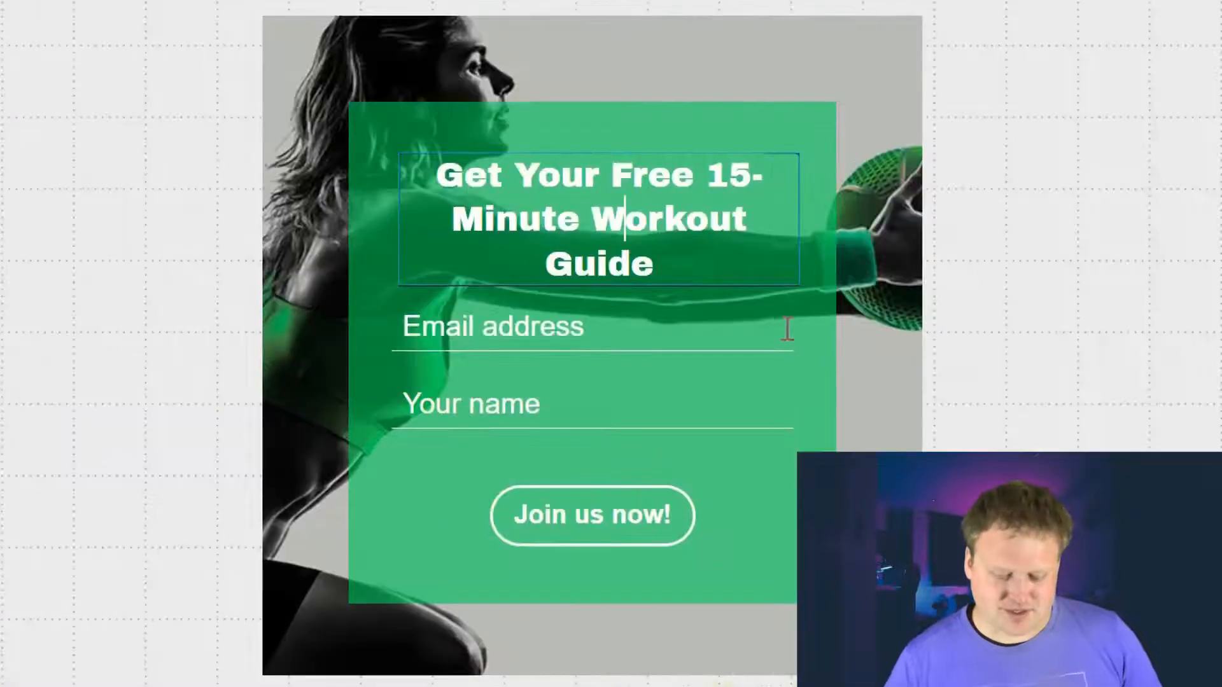
Step: Move the heading higher and place Your name above the Email address field
{"action": "left_click", "coordinate": [562, 337]}
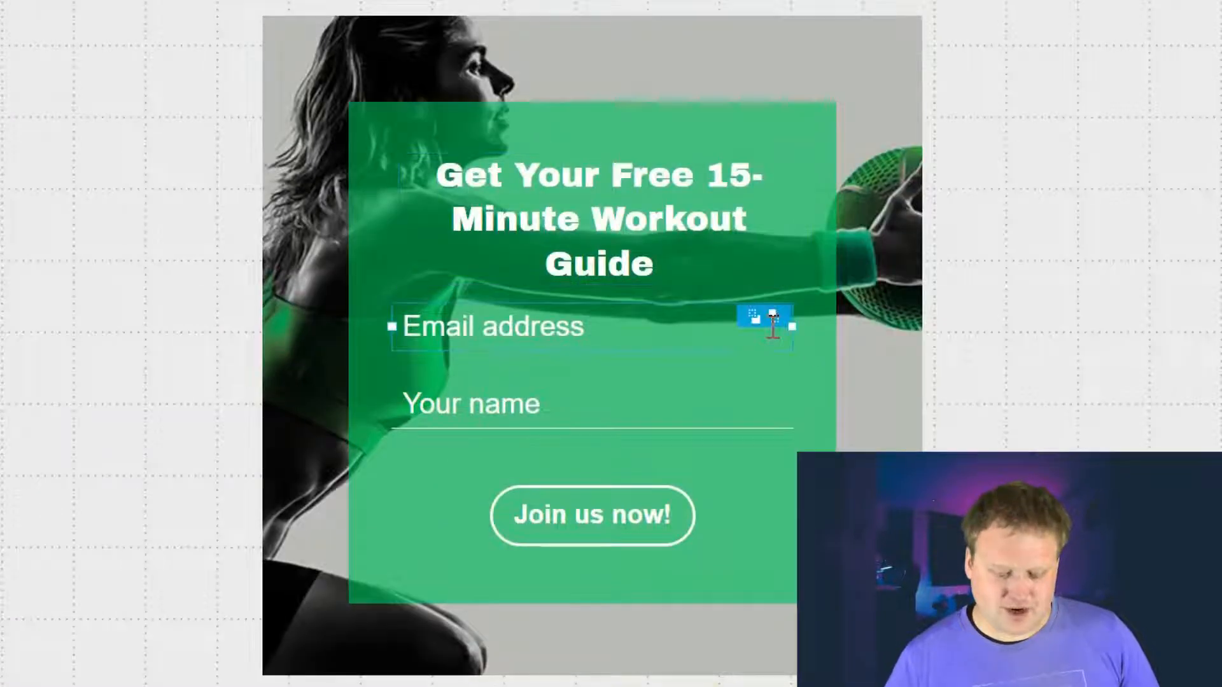
{"action": "left_click", "coordinate": [697, 212]}
{"action": "mouse_move", "coordinate": [697, 212]}
{"action": "left_mouse_down"}
{"action": "mouse_move", "coordinate": [693, 182]}
{"action": "mouse_move", "coordinate": [693, 207]}
{"action": "left_mouse_up"}
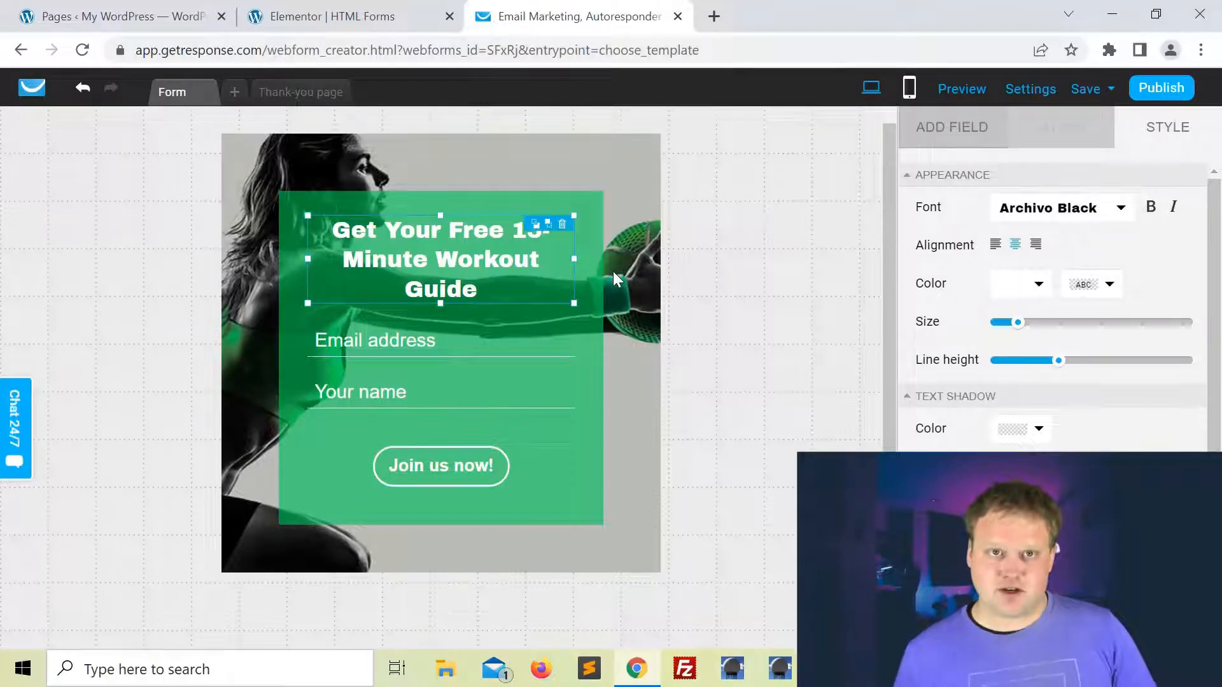
{"action": "left_click", "coordinate": [589, 317]}
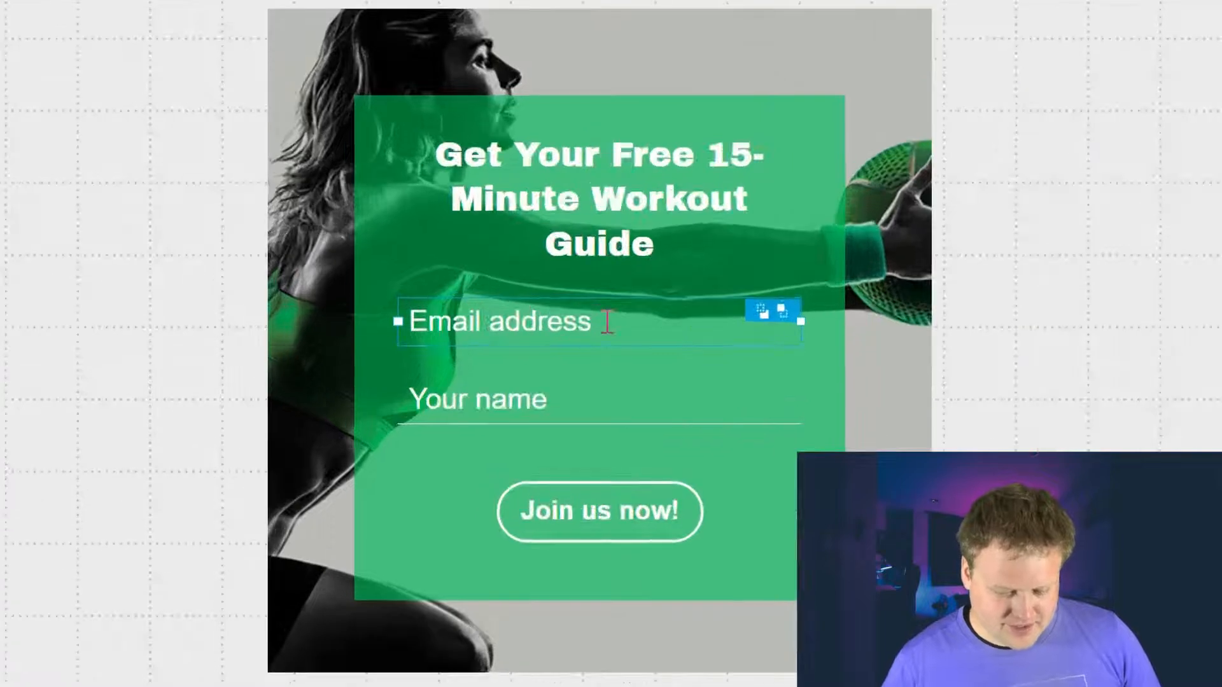
{"action": "left_click_drag", "start_coordinate": [608, 321], "coordinate": [601, 425]}
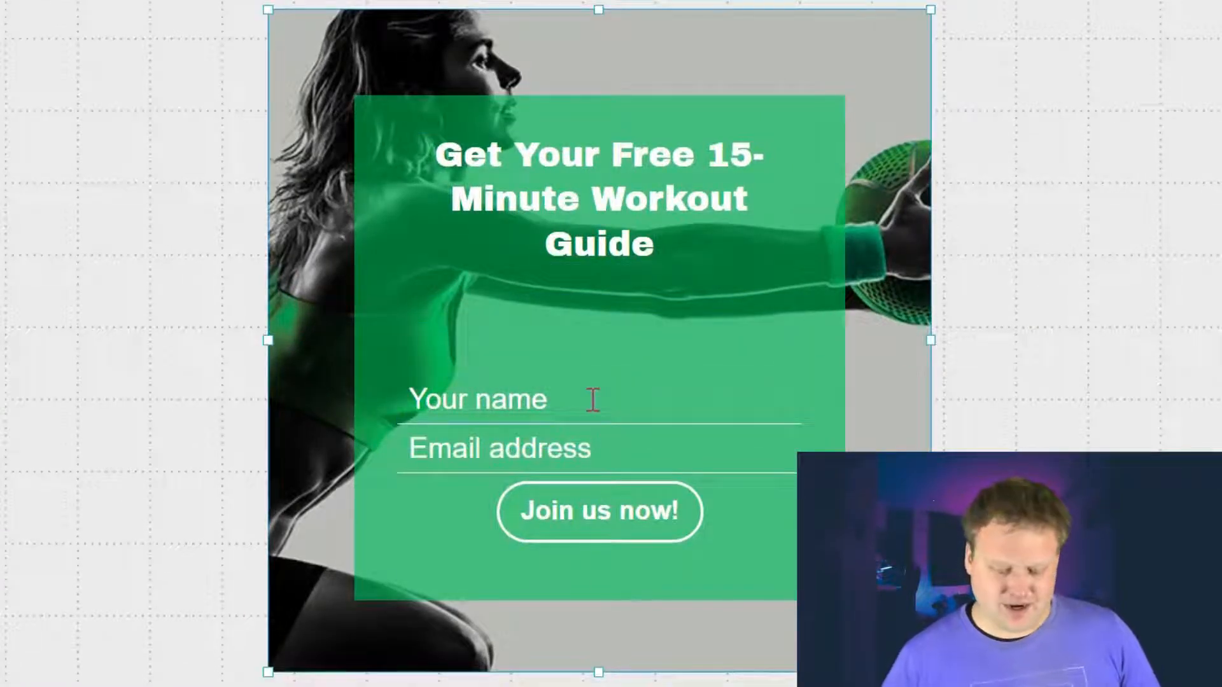
{"action": "left_click_drag", "start_coordinate": [528, 394], "coordinate": [529, 317]}
{"action": "left_click_drag", "start_coordinate": [537, 453], "coordinate": [537, 397]}
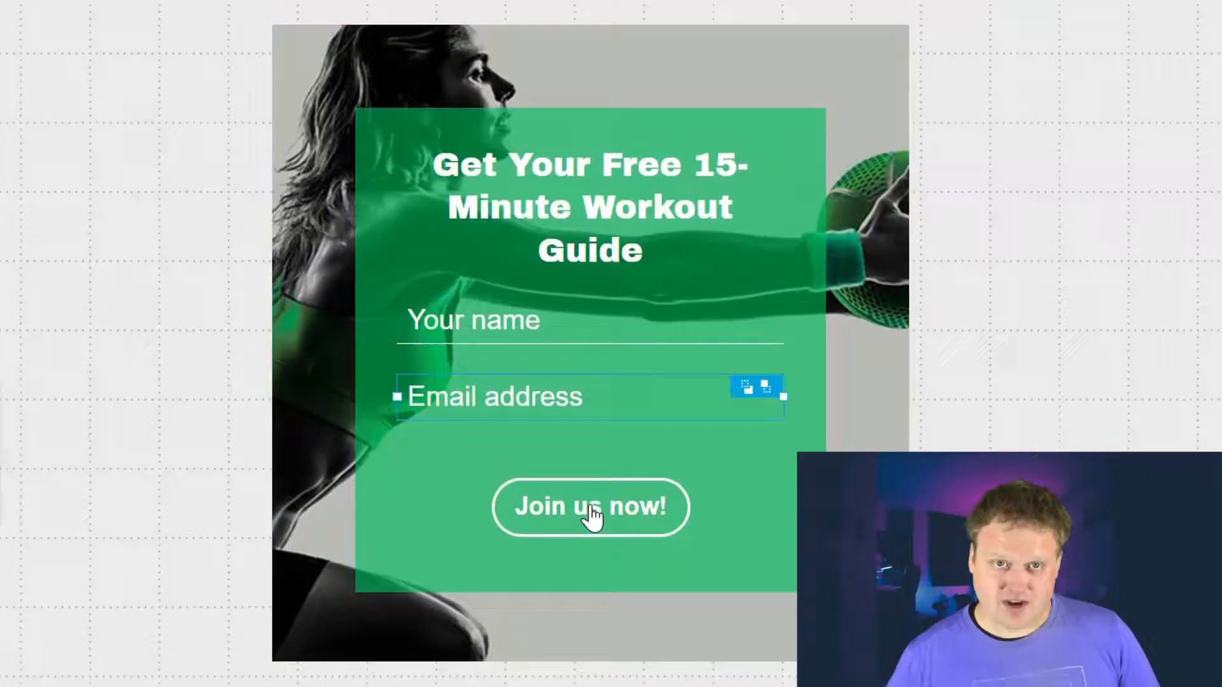
Step: Nudge the Join us now! button up and shorten the green form box
{"action": "left_click_drag", "start_coordinate": [592, 516], "coordinate": [593, 489]}
{"action": "left_click", "coordinate": [623, 574]}
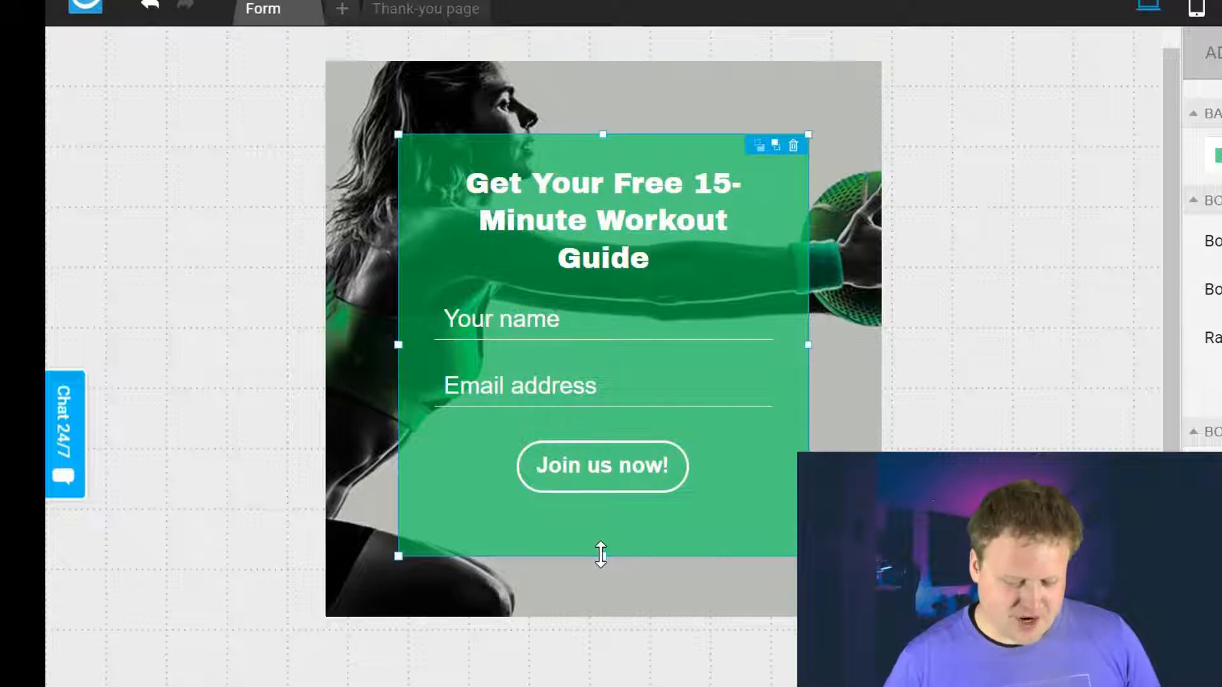
{"action": "left_click_drag", "start_coordinate": [600, 555], "coordinate": [593, 525]}
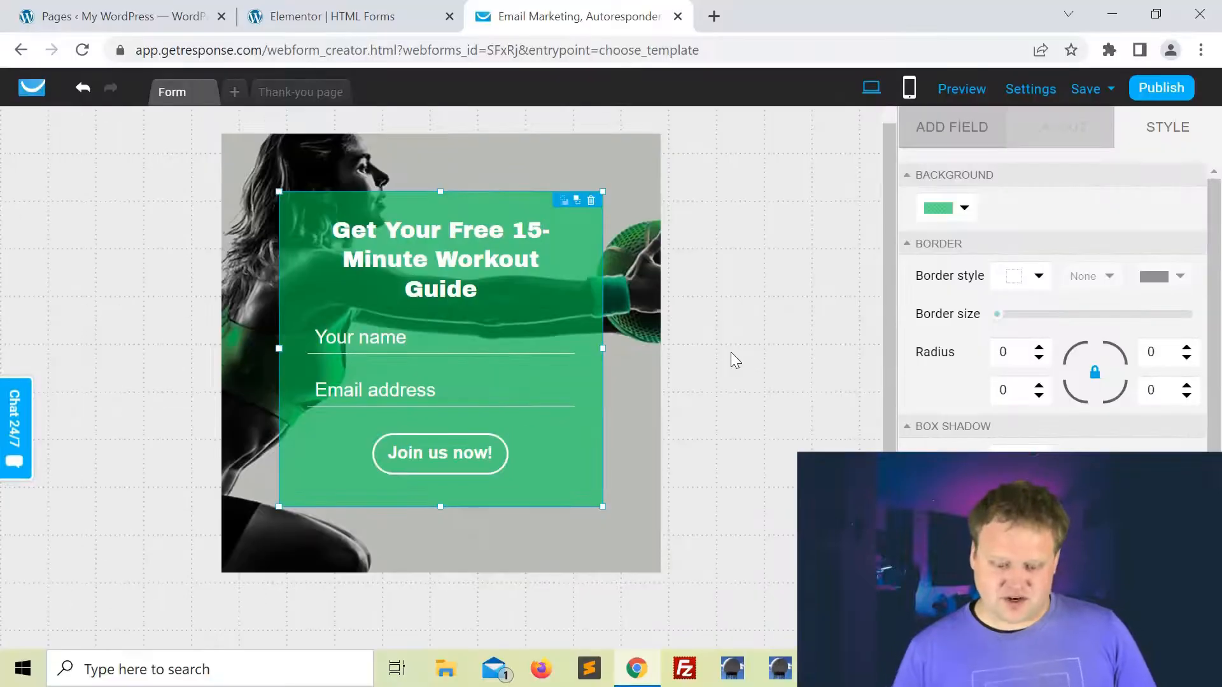
{"action": "left_click", "coordinate": [731, 354]}
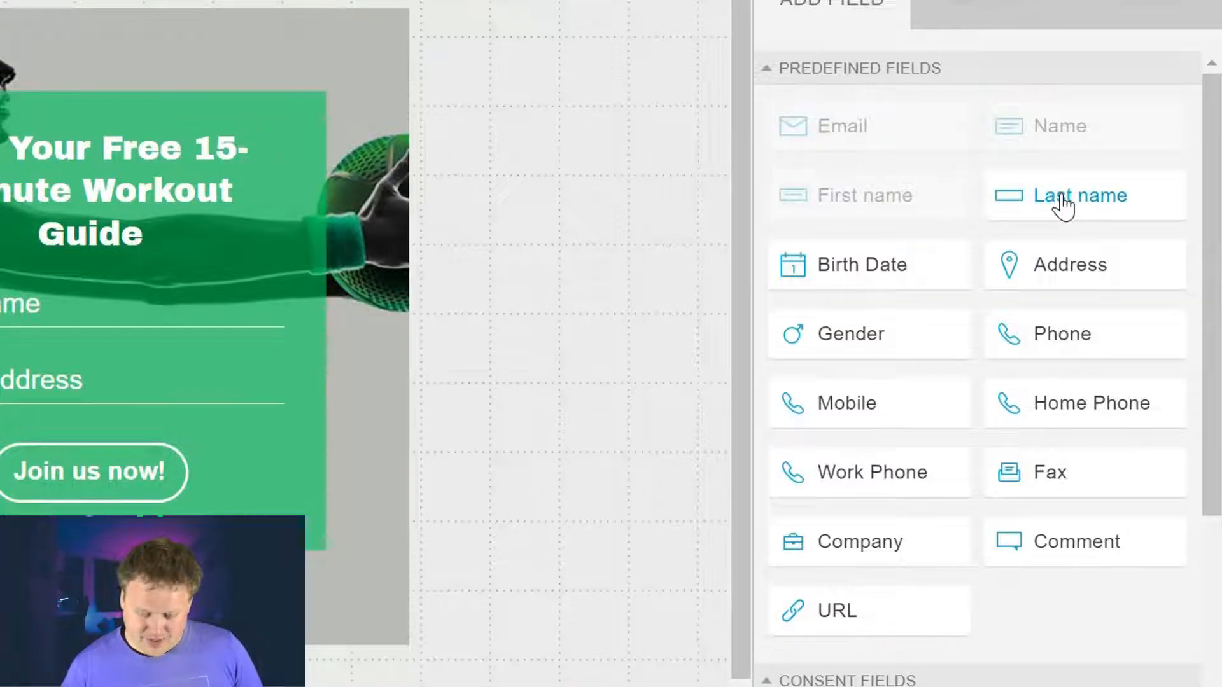
{"action": "left_click_drag", "start_coordinate": [1044, 207], "coordinate": [85, 339]}
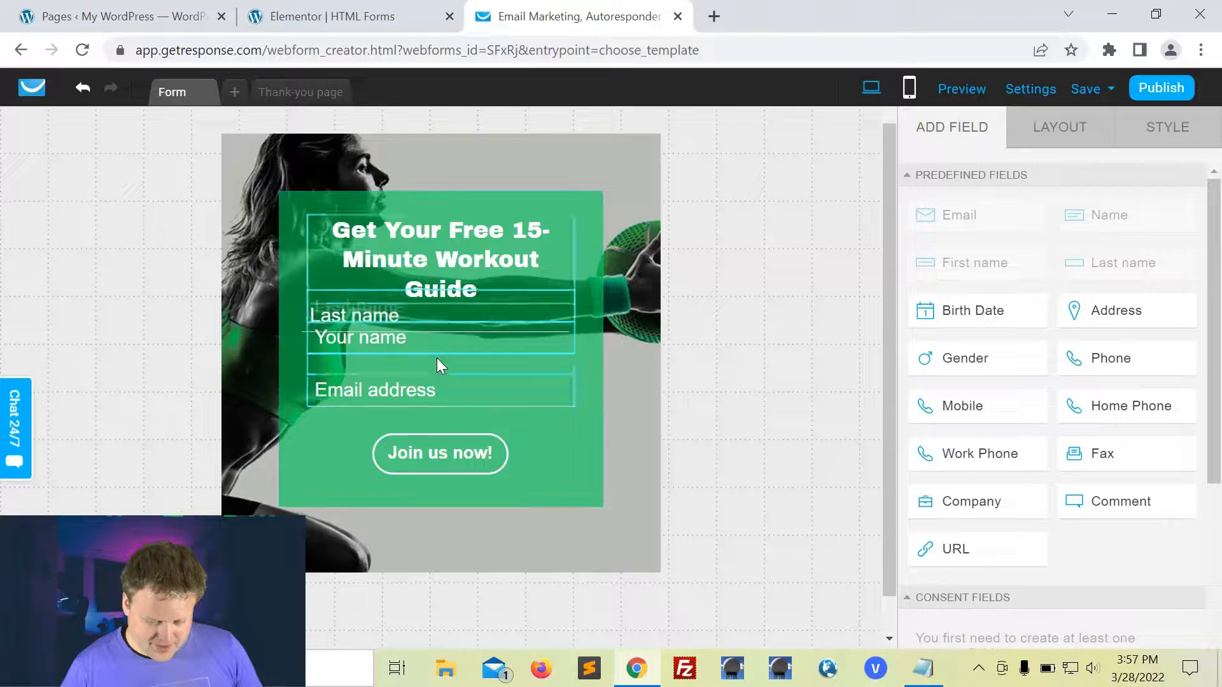
{"action": "left_click_drag", "start_coordinate": [437, 358], "coordinate": [443, 359]}
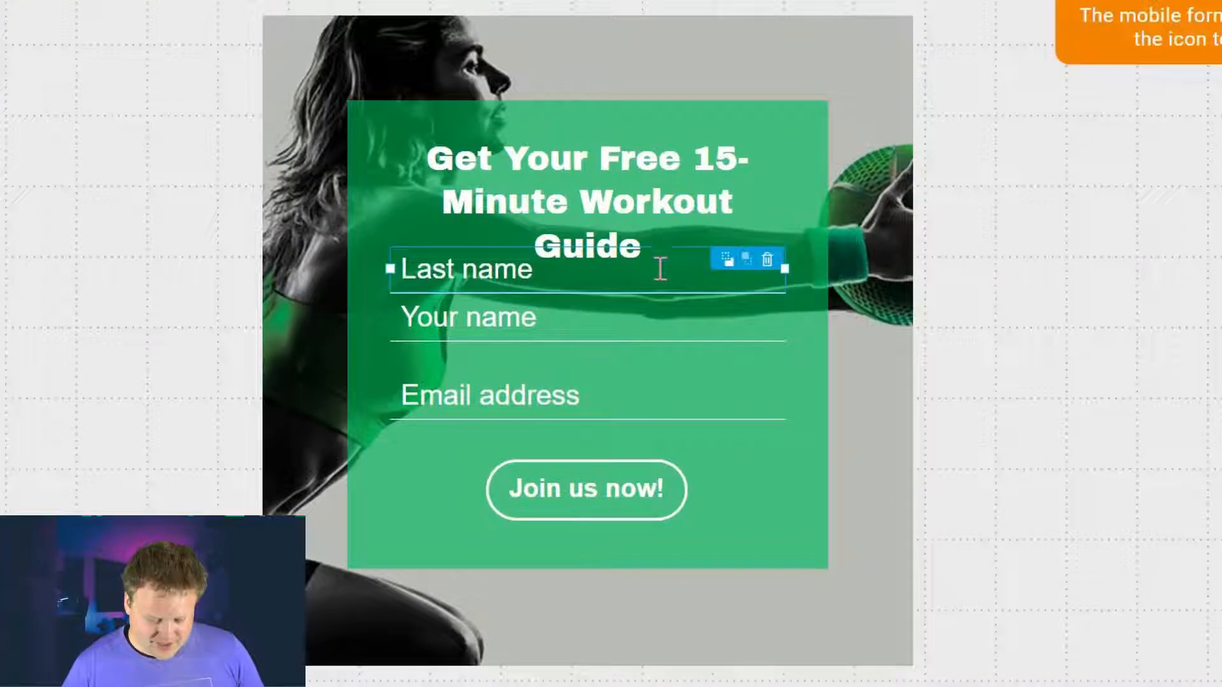
{"action": "left_click_drag", "start_coordinate": [663, 269], "coordinate": [672, 304]}
{"action": "left_click_drag", "start_coordinate": [671, 293], "coordinate": [689, 349]}
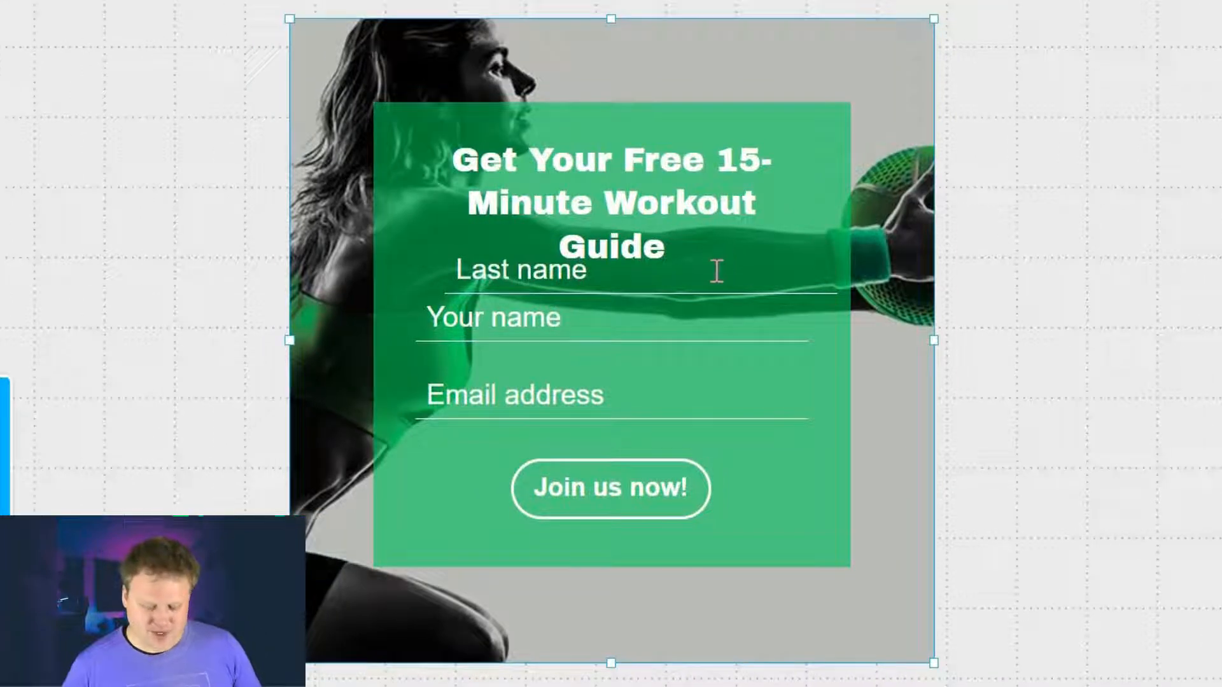
{"action": "left_click", "coordinate": [697, 267]}
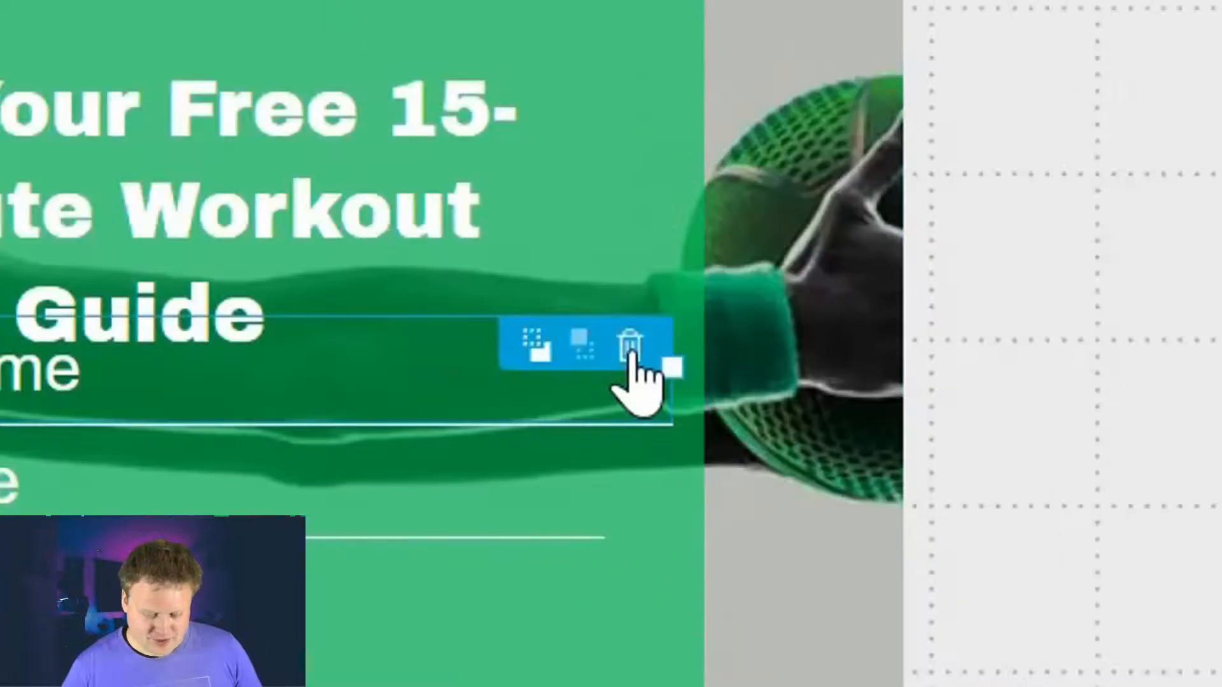
{"action": "left_click", "coordinate": [630, 348]}
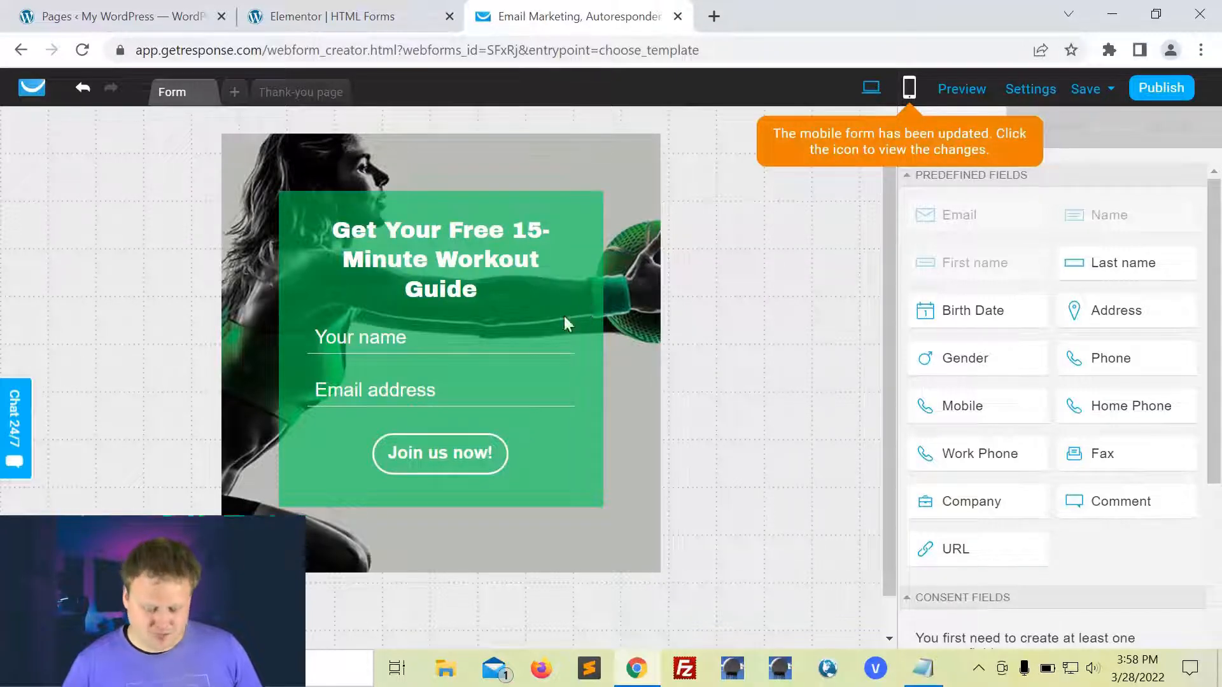
{"action": "left_click", "coordinate": [562, 327]}
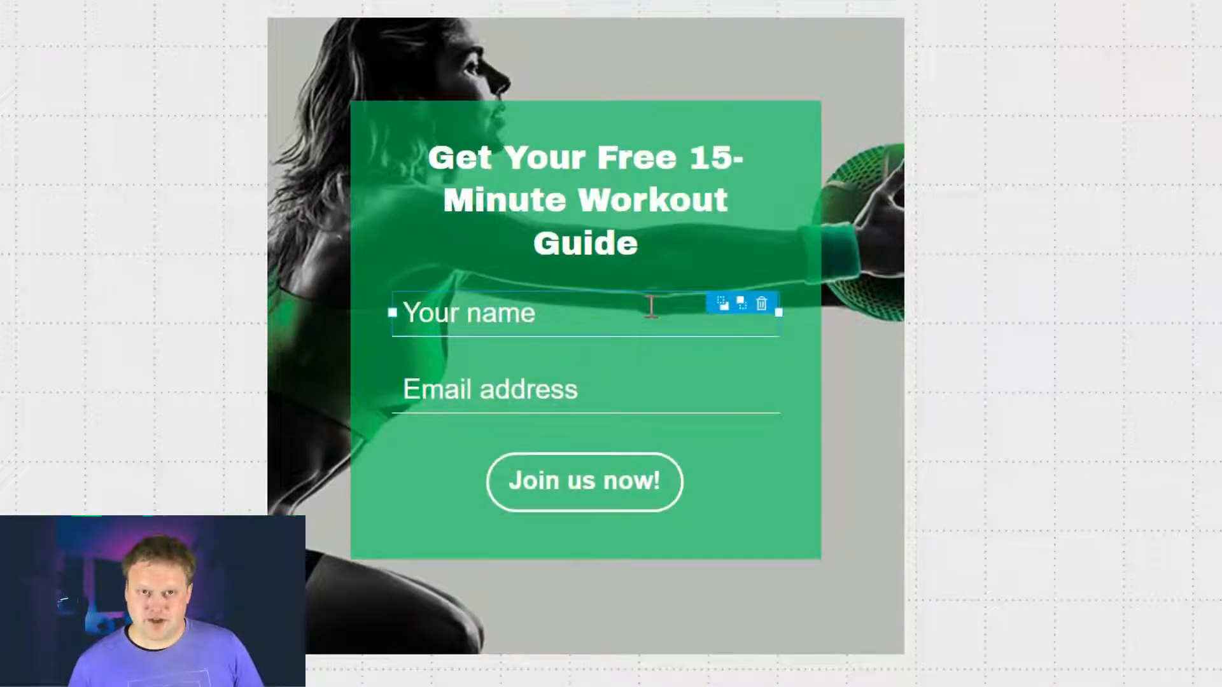
Step: Try left, right and centre alignment on the headline, ending centred
{"action": "left_click", "coordinate": [667, 239]}
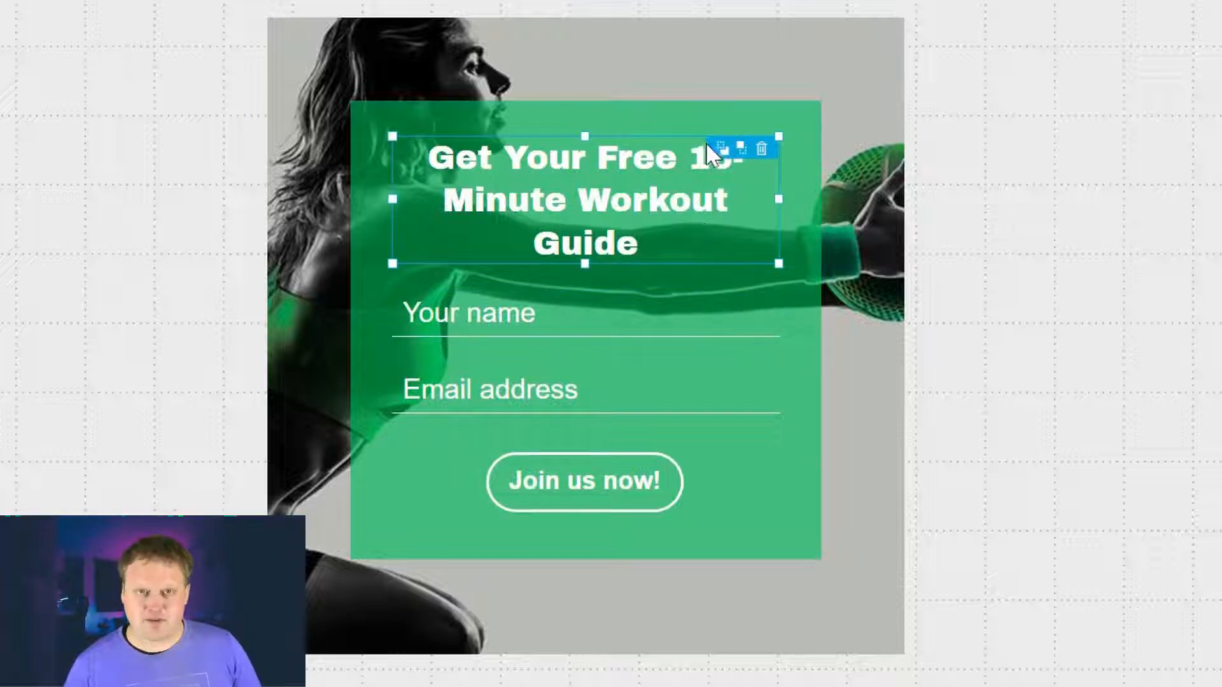
{"action": "left_click", "coordinate": [661, 310]}
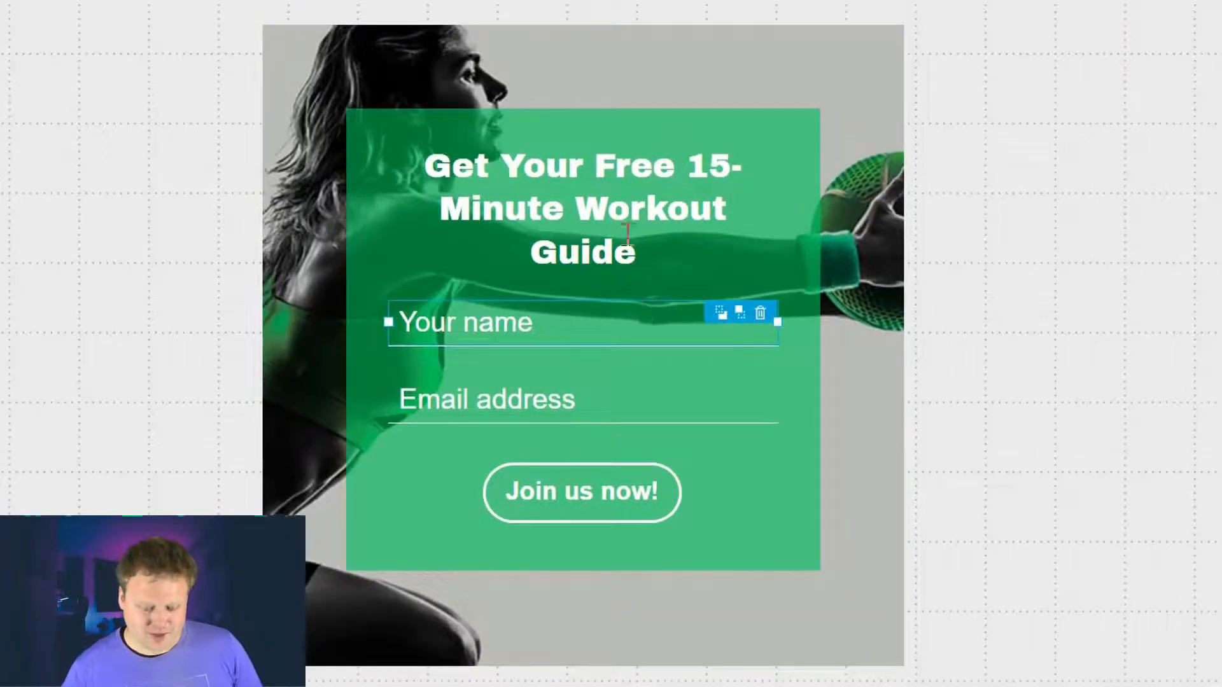
{"action": "left_click", "coordinate": [646, 243]}
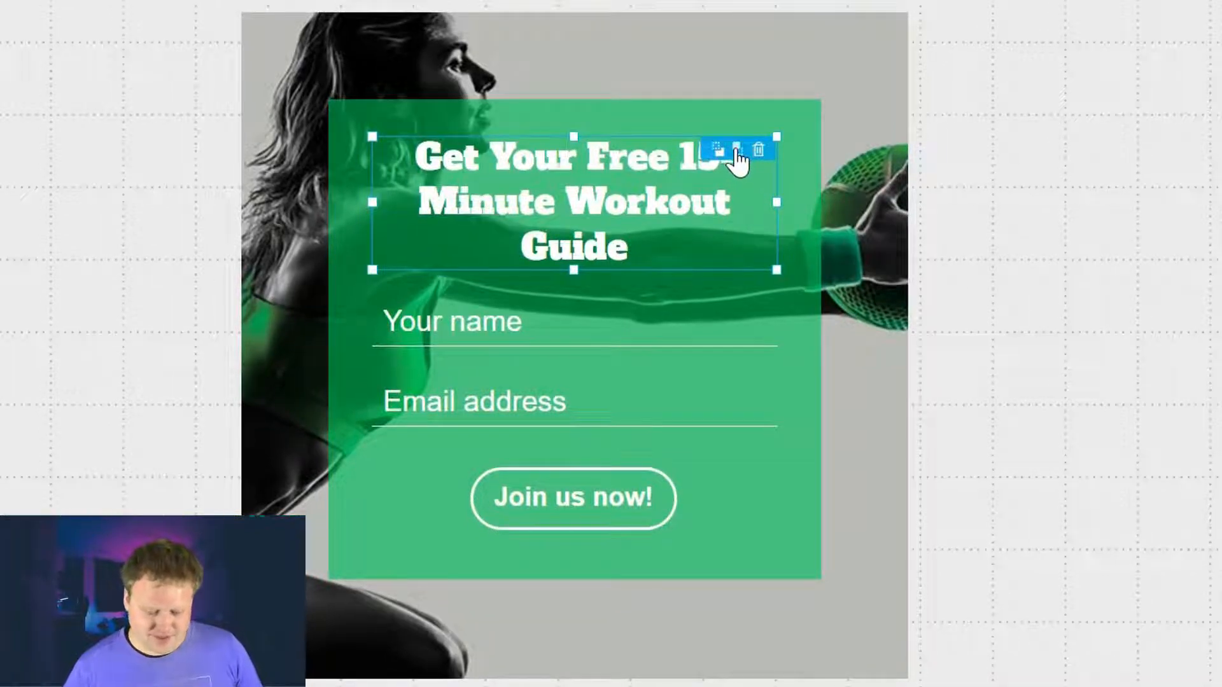
{"action": "left_click", "coordinate": [764, 321]}
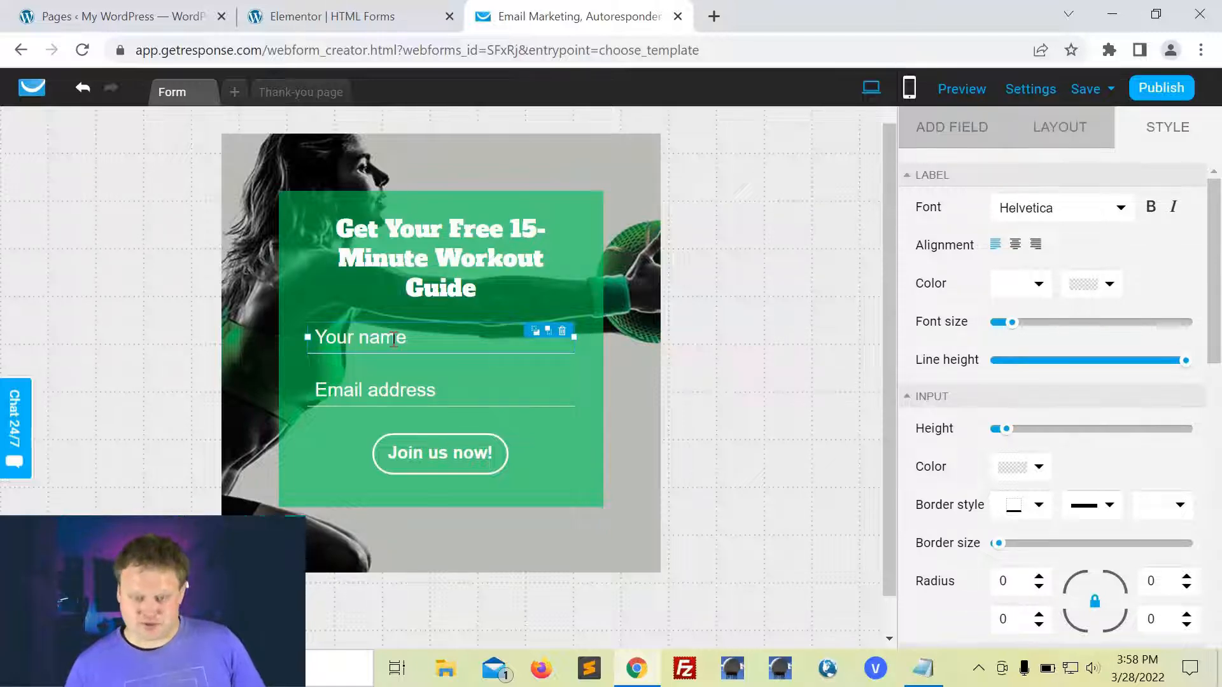
{"action": "left_click", "coordinate": [476, 252]}
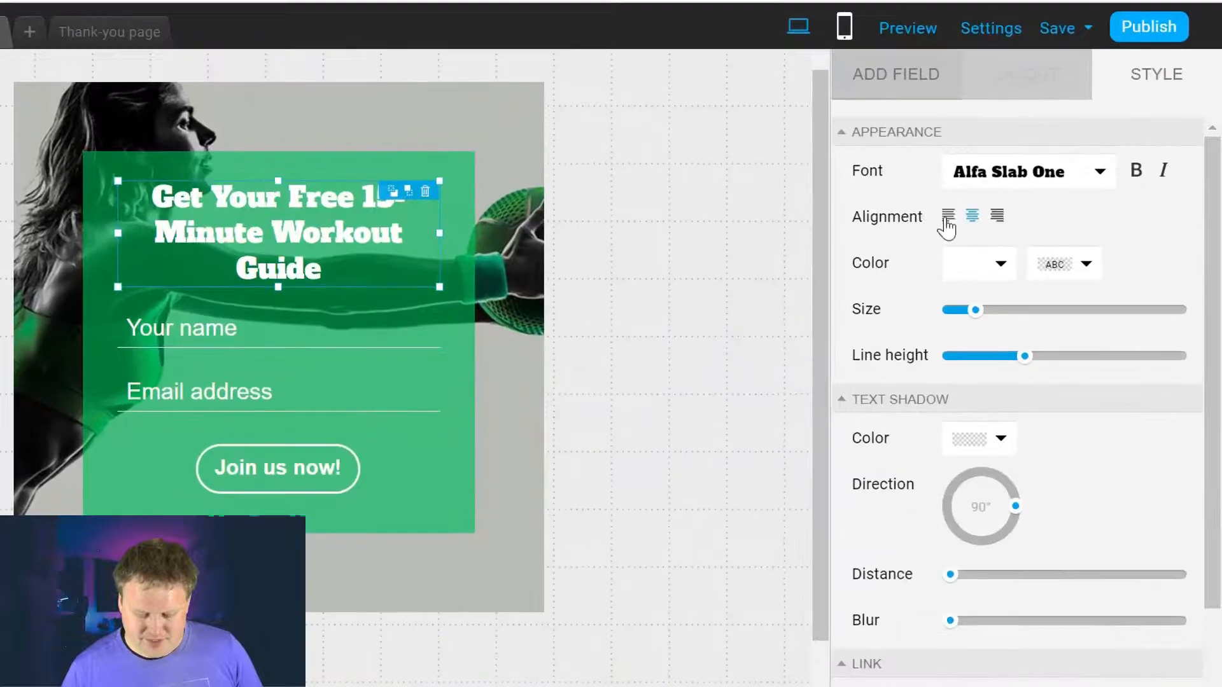
{"action": "left_click", "coordinate": [948, 217]}
{"action": "left_click", "coordinate": [973, 217]}
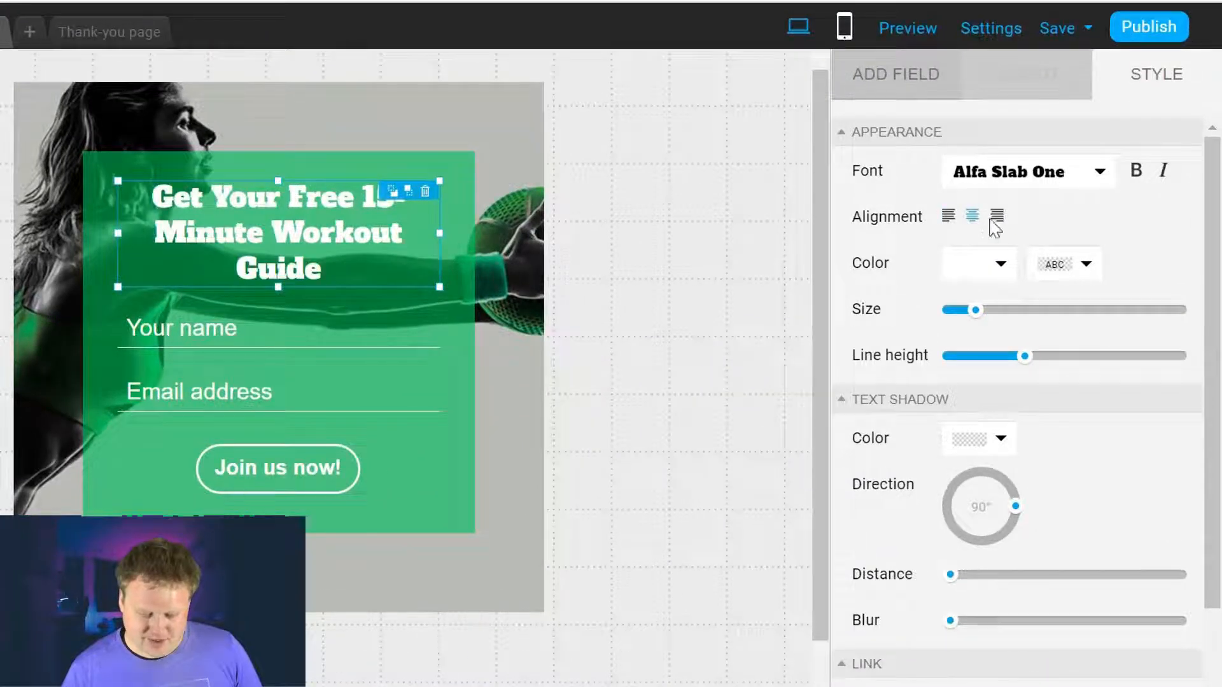
{"action": "left_click", "coordinate": [996, 216]}
{"action": "left_click", "coordinate": [971, 219]}
Step: Preview a headline colour but keep it white, and increase its line spacing
{"action": "left_click", "coordinate": [999, 264]}
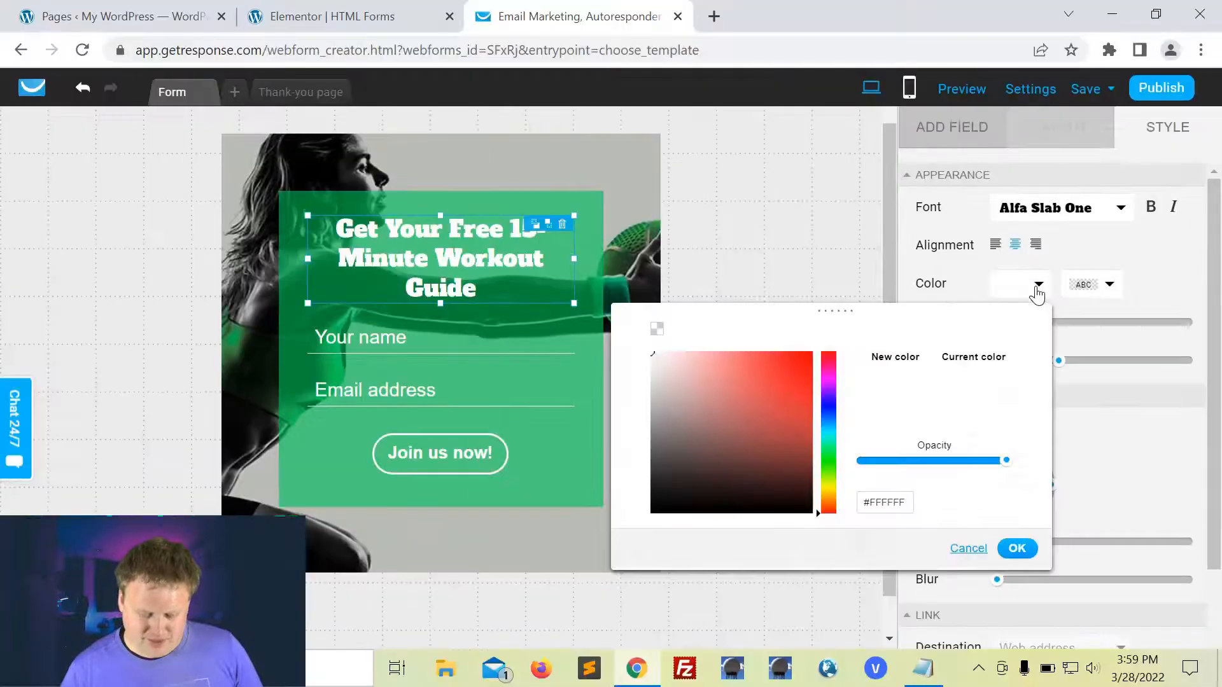
{"action": "mouse_move", "coordinate": [753, 364]}
{"action": "left_mouse_down"}
{"action": "mouse_move", "coordinate": [811, 357]}
{"action": "mouse_move", "coordinate": [791, 431]}
{"action": "mouse_move", "coordinate": [707, 452]}
{"action": "mouse_move", "coordinate": [646, 369]}
{"action": "mouse_move", "coordinate": [650, 351]}
{"action": "left_mouse_up"}
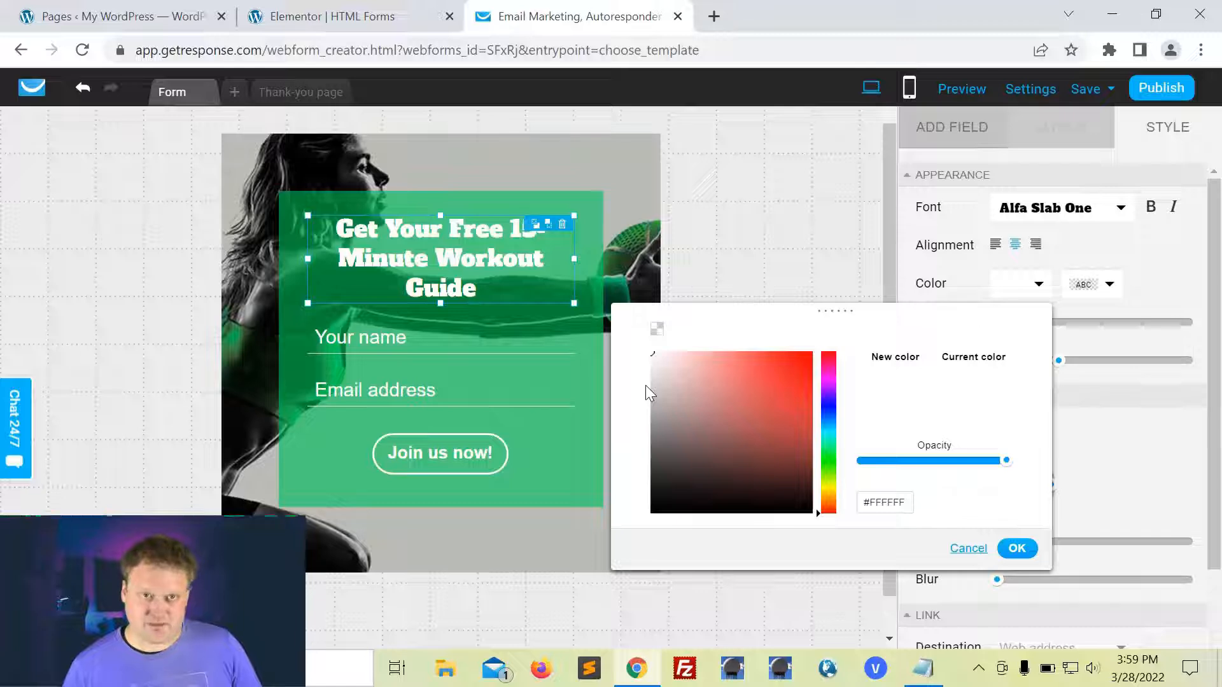
{"action": "left_click", "coordinate": [1027, 551]}
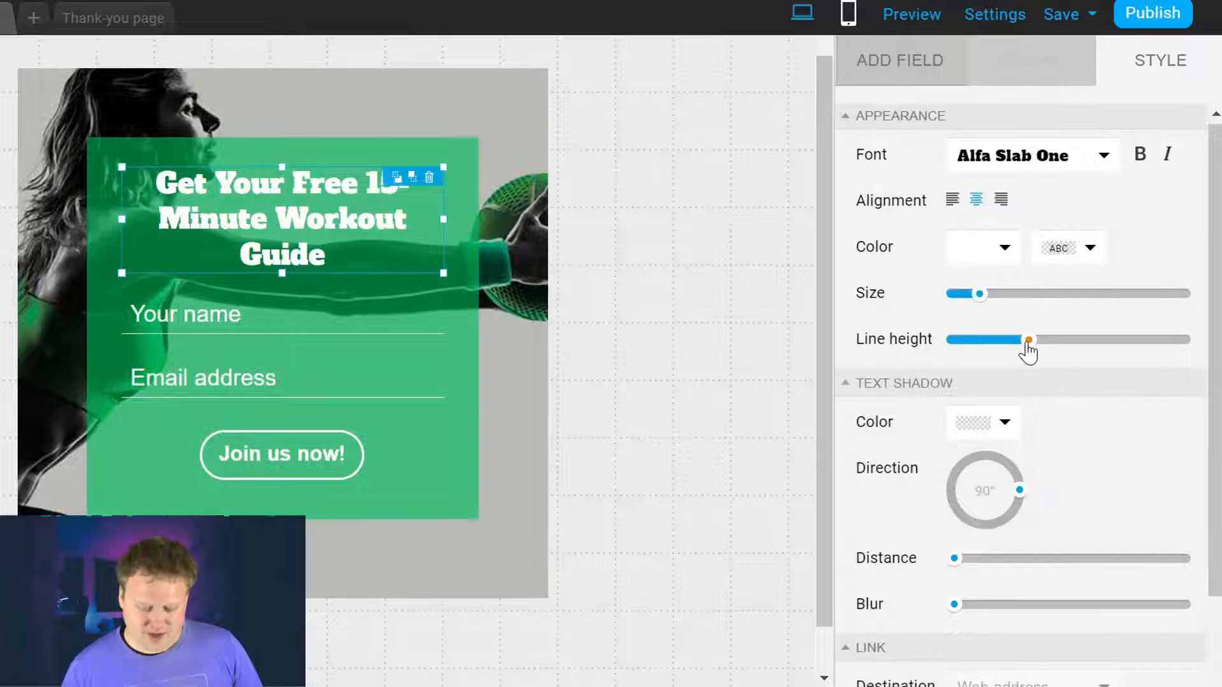
{"action": "left_click_drag", "start_coordinate": [1027, 342], "coordinate": [1069, 368]}
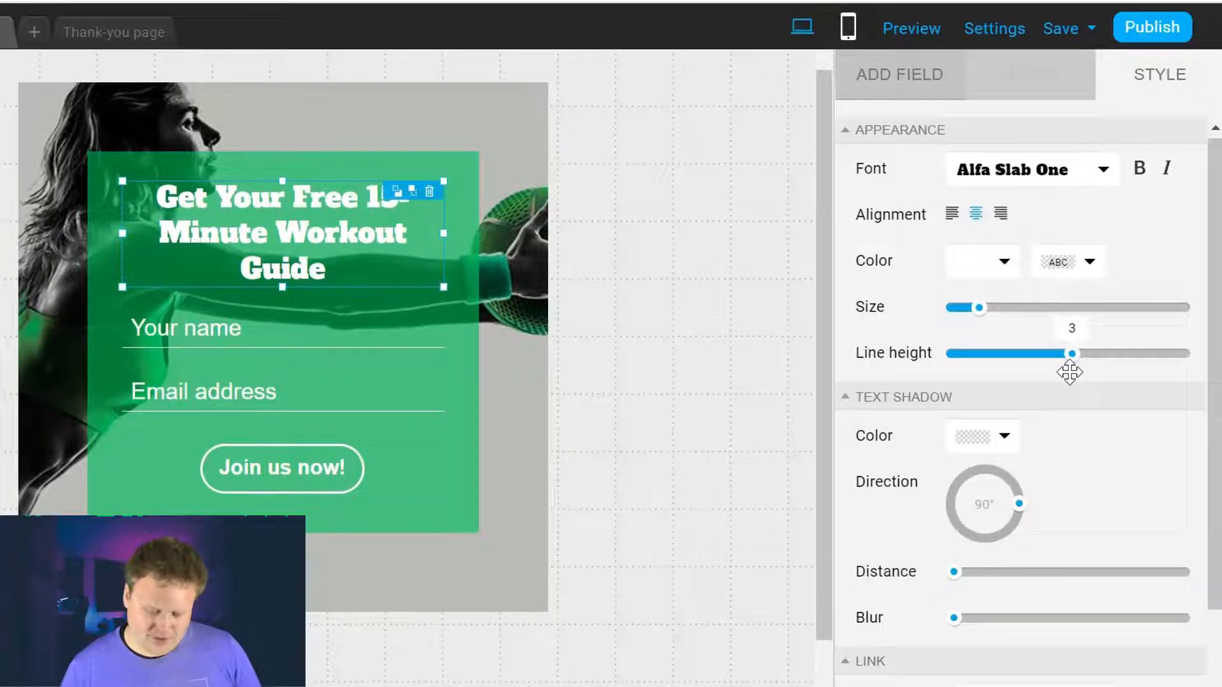
{"action": "scroll", "coordinate": [1108, 339], "scroll_direction": "down", "scroll_amount": 3}
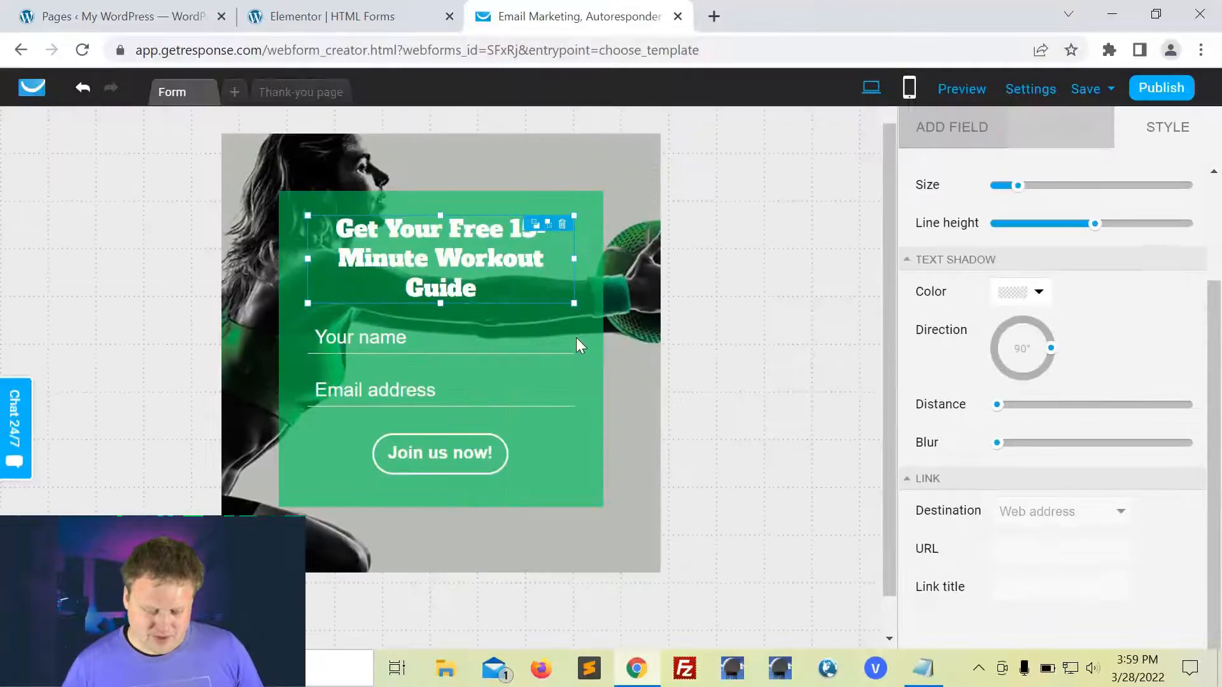
Step: Change the submit button label from 'Join us now!' to 'Sign Up Now!'
{"action": "left_click", "coordinate": [575, 337]}
{"action": "left_click", "coordinate": [476, 337]}
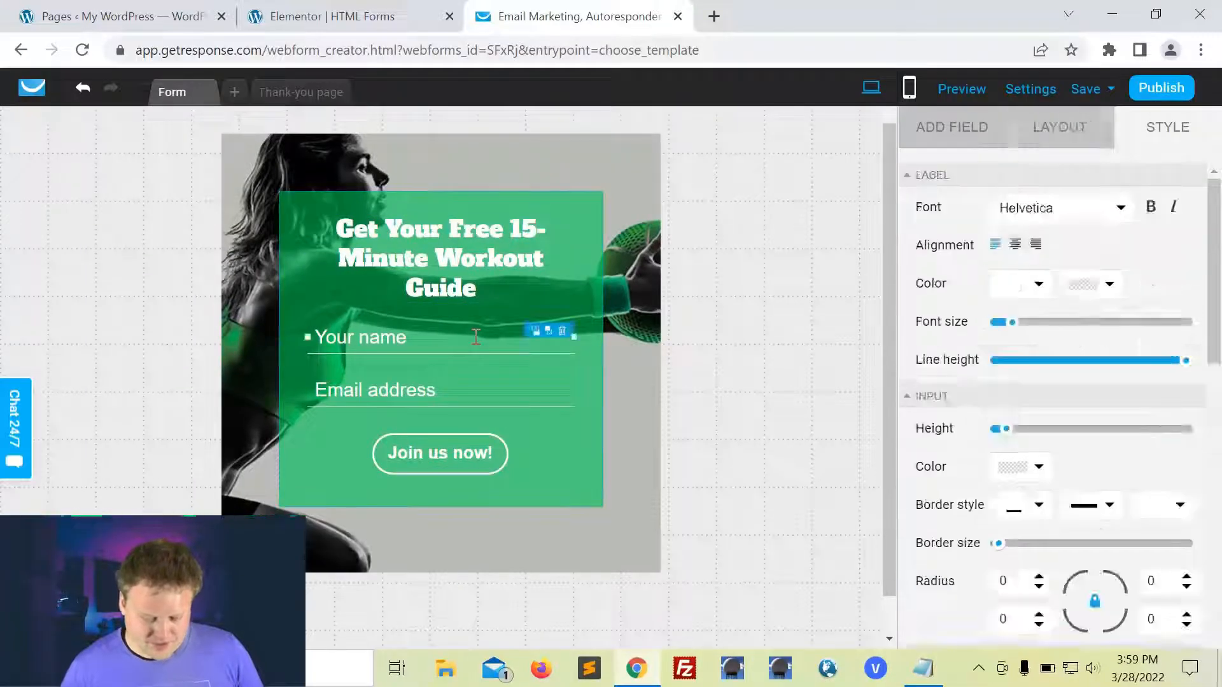
{"action": "left_click", "coordinate": [775, 451]}
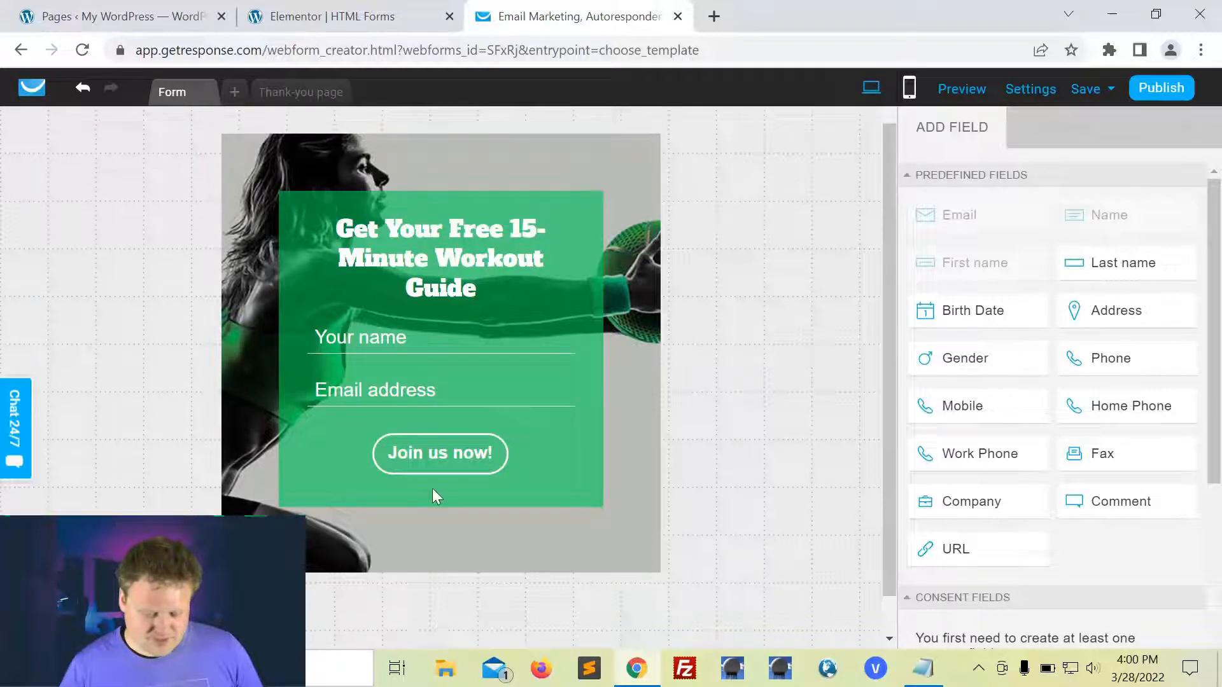
{"action": "left_click", "coordinate": [432, 457]}
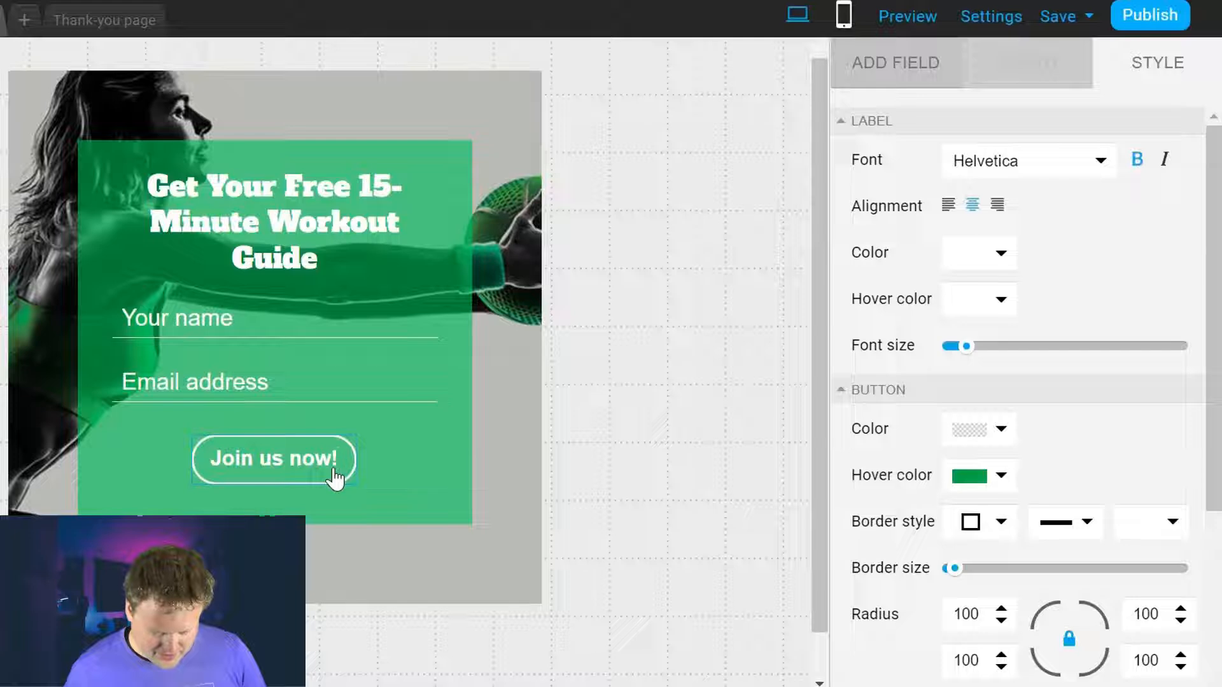
{"action": "key", "text": "BackSpace"}
{"action": "key", "text": "BackSpace"}
{"action": "key", "text": "BackSpace"}
{"action": "key", "text": "BackSpace"}
{"action": "key", "text": "BackSpace"}
{"action": "key", "text": "BackSpace"}
{"action": "key", "text": "BackSpace"}
{"action": "key", "text": "BackSpace"}
{"action": "key", "text": "BackSpace"}
{"action": "key", "text": "BackSpace"}
{"action": "key", "text": "BackSpace"}
{"action": "key", "text": "BackSpace"}
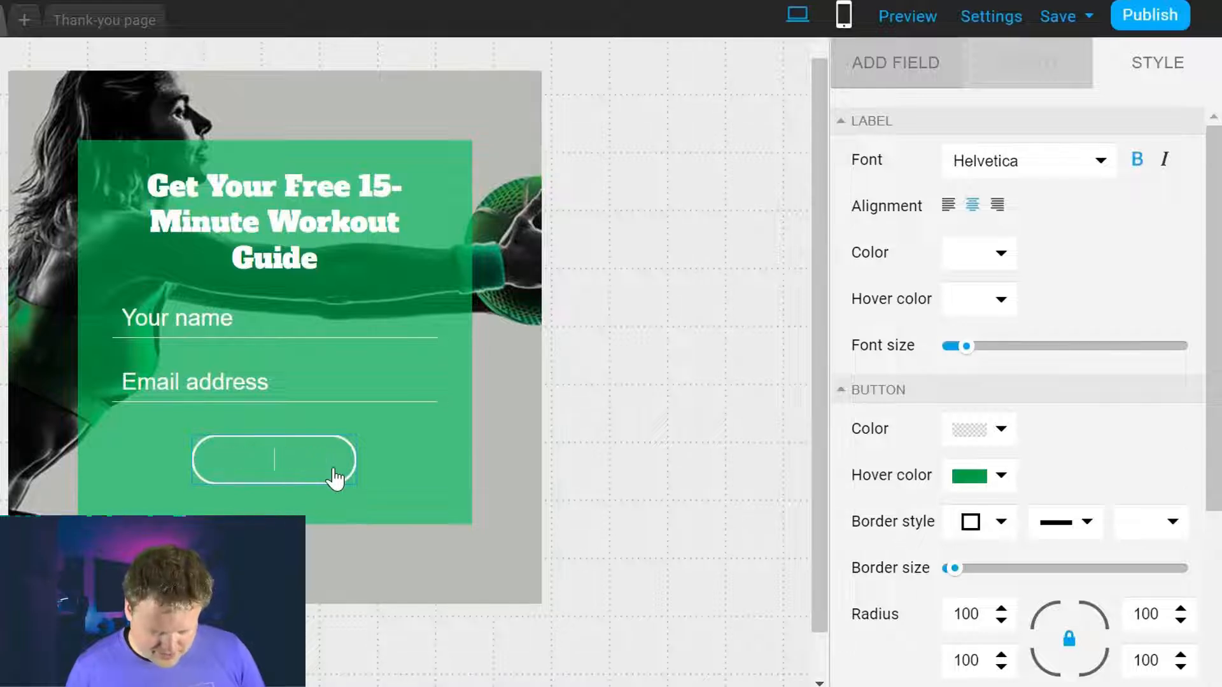
{"action": "type", "text": "Sign Up Now!"}
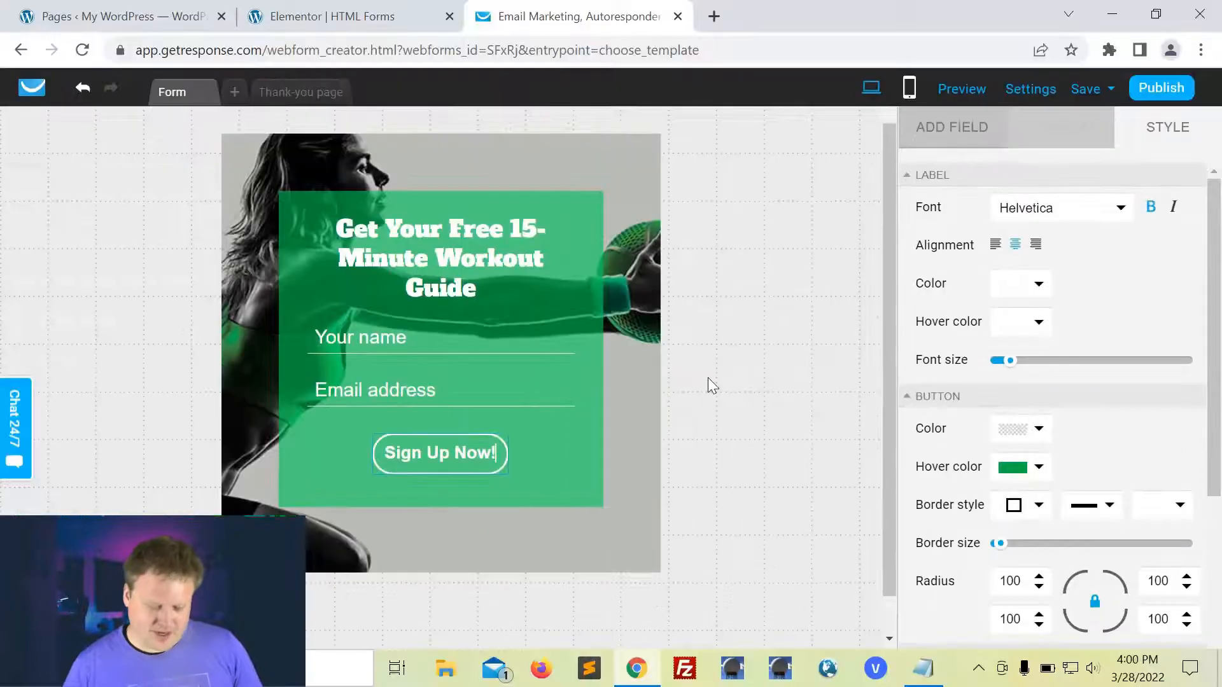
{"action": "left_click", "coordinate": [603, 376]}
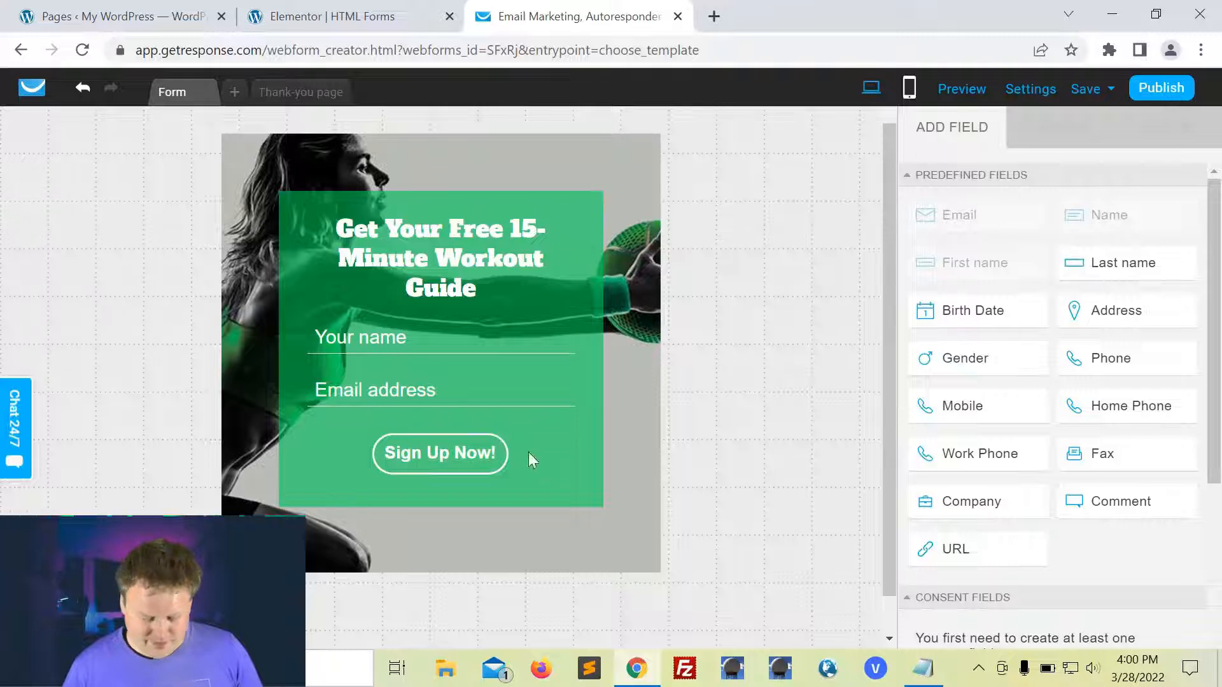
{"action": "left_click", "coordinate": [581, 235]}
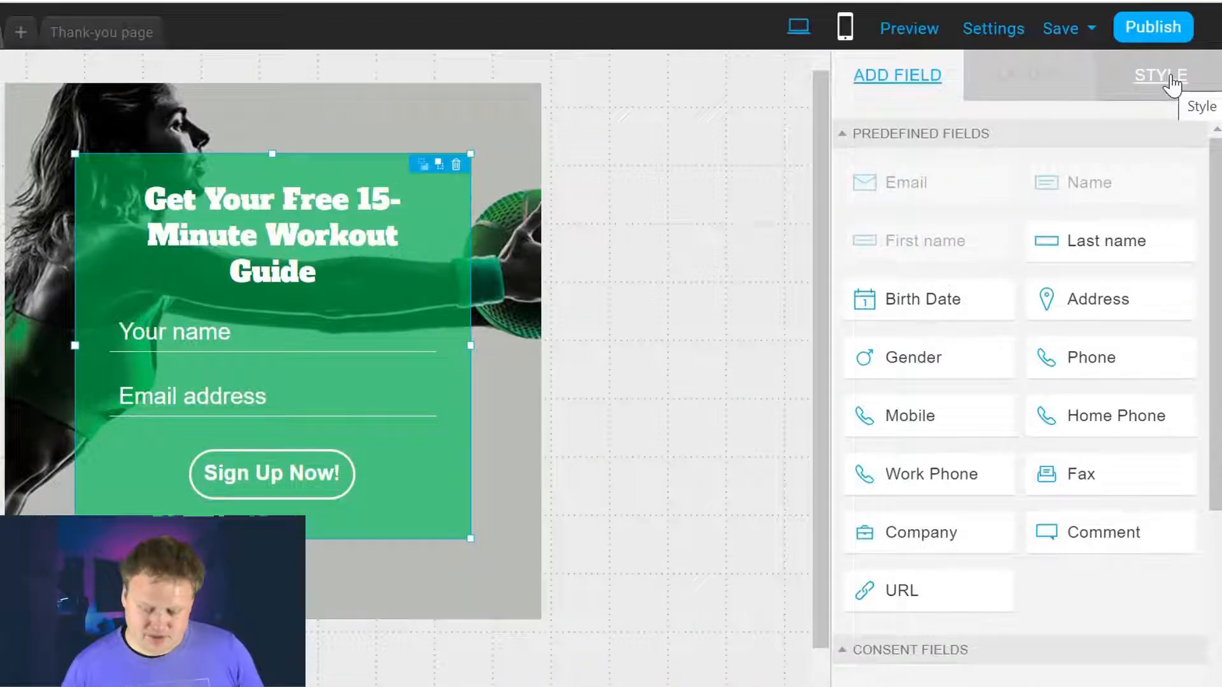
Step: Lower the green form box's background opacity so the athlete photo shows through
{"action": "left_click", "coordinate": [1170, 131]}
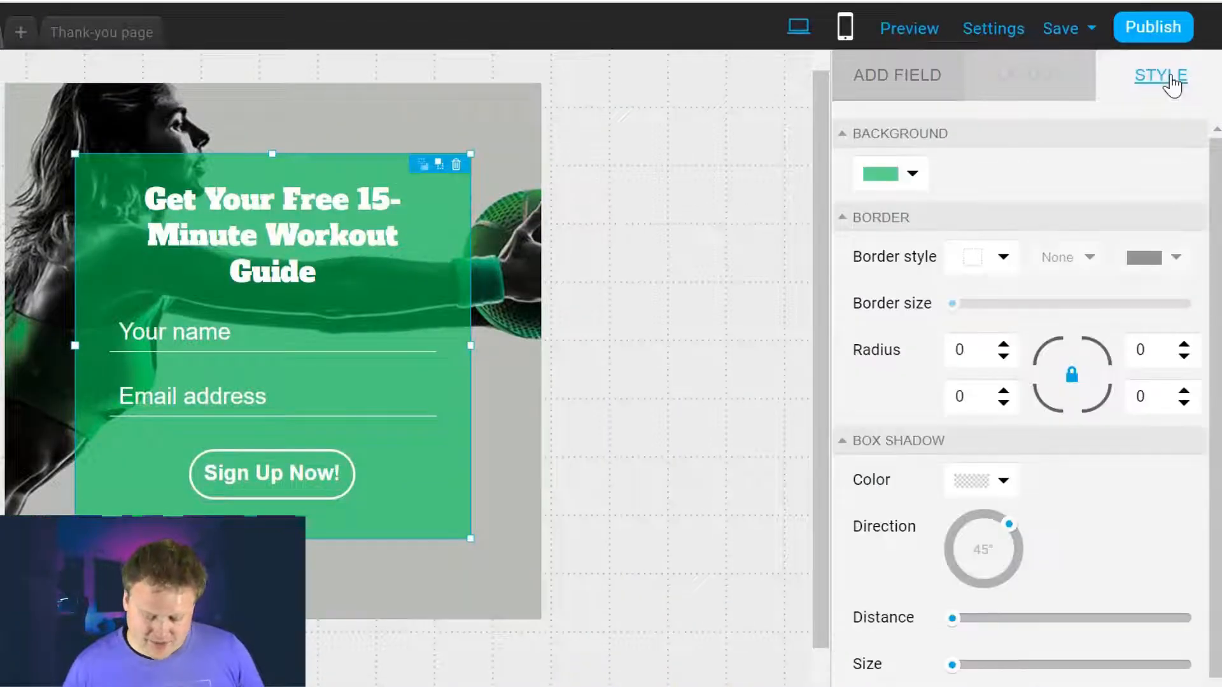
{"action": "left_click", "coordinate": [913, 170]}
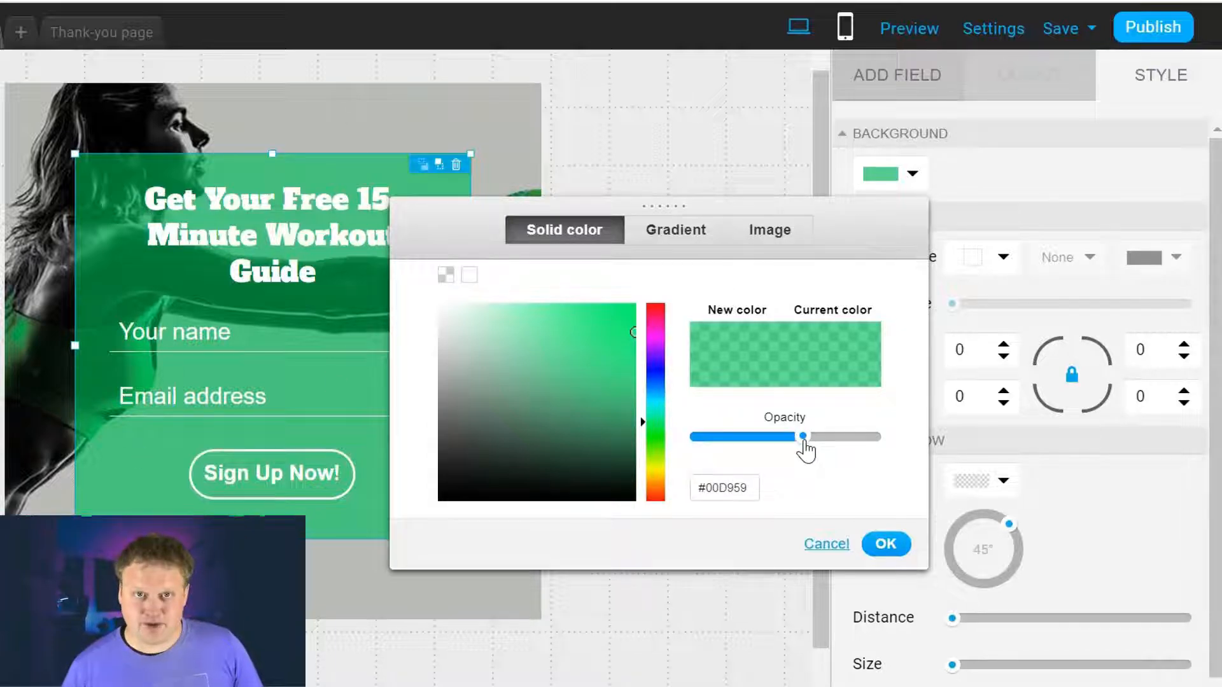
{"action": "mouse_move", "coordinate": [805, 451]}
{"action": "left_mouse_down"}
{"action": "mouse_move", "coordinate": [718, 452]}
{"action": "mouse_move", "coordinate": [913, 429]}
{"action": "mouse_move", "coordinate": [803, 447]}
{"action": "left_mouse_up"}
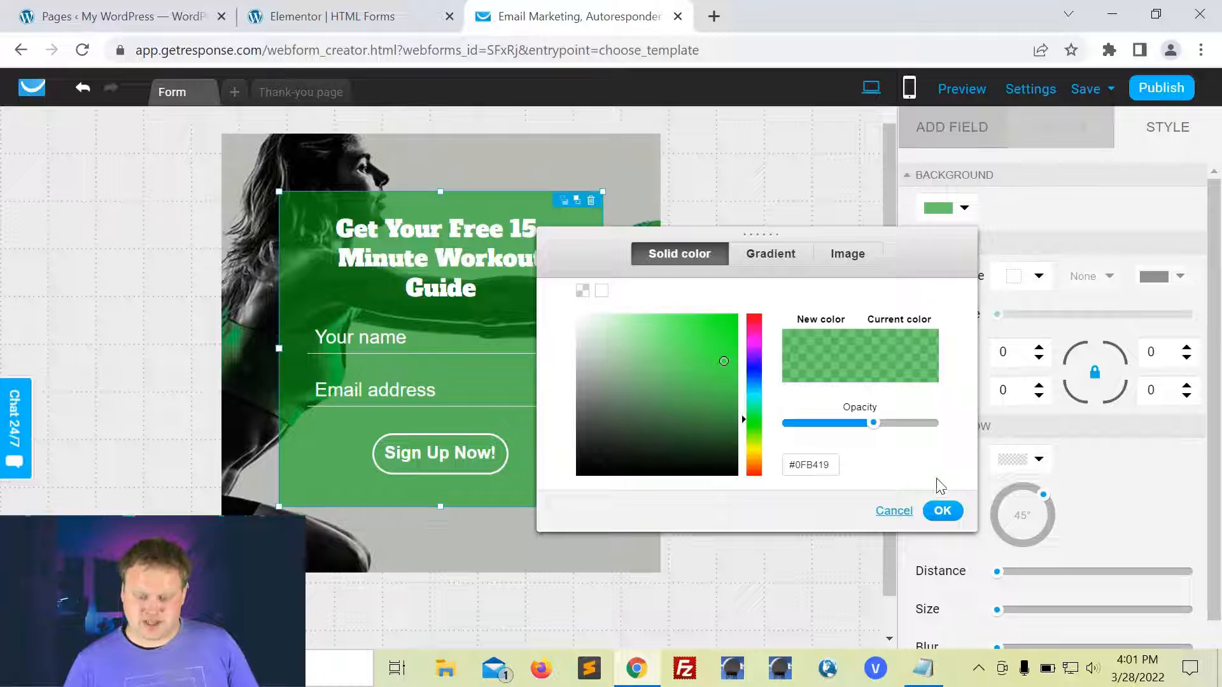
{"action": "left_click", "coordinate": [945, 515]}
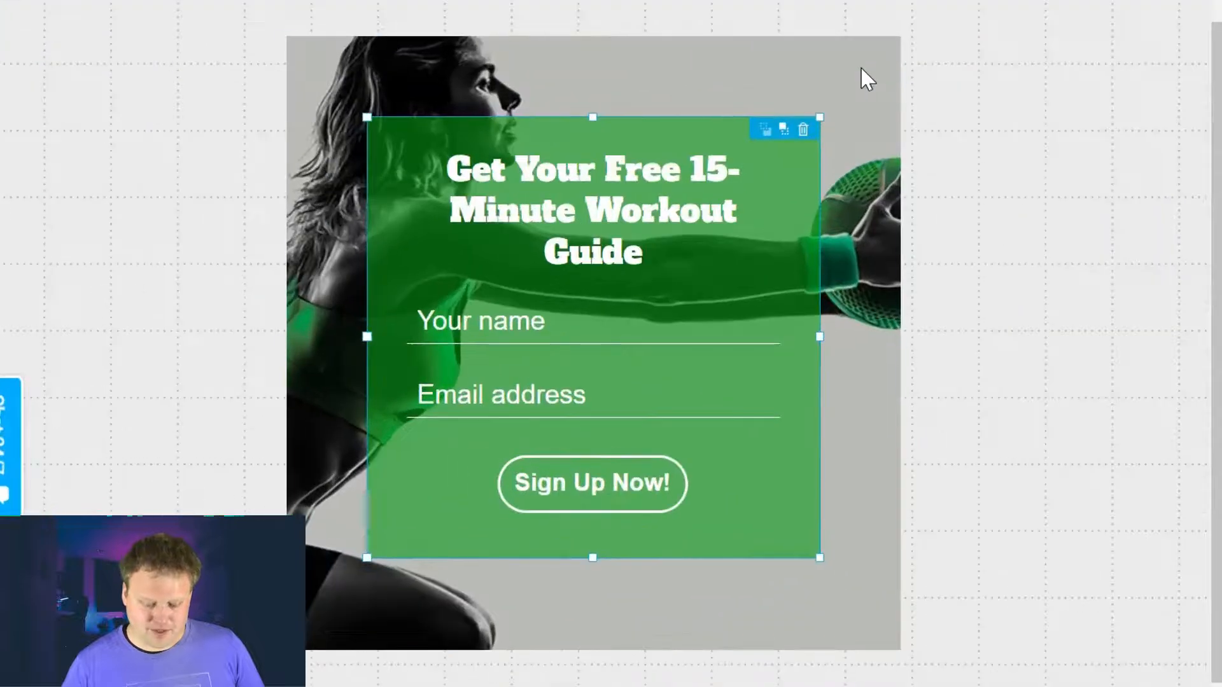
{"action": "left_click", "coordinate": [632, 155]}
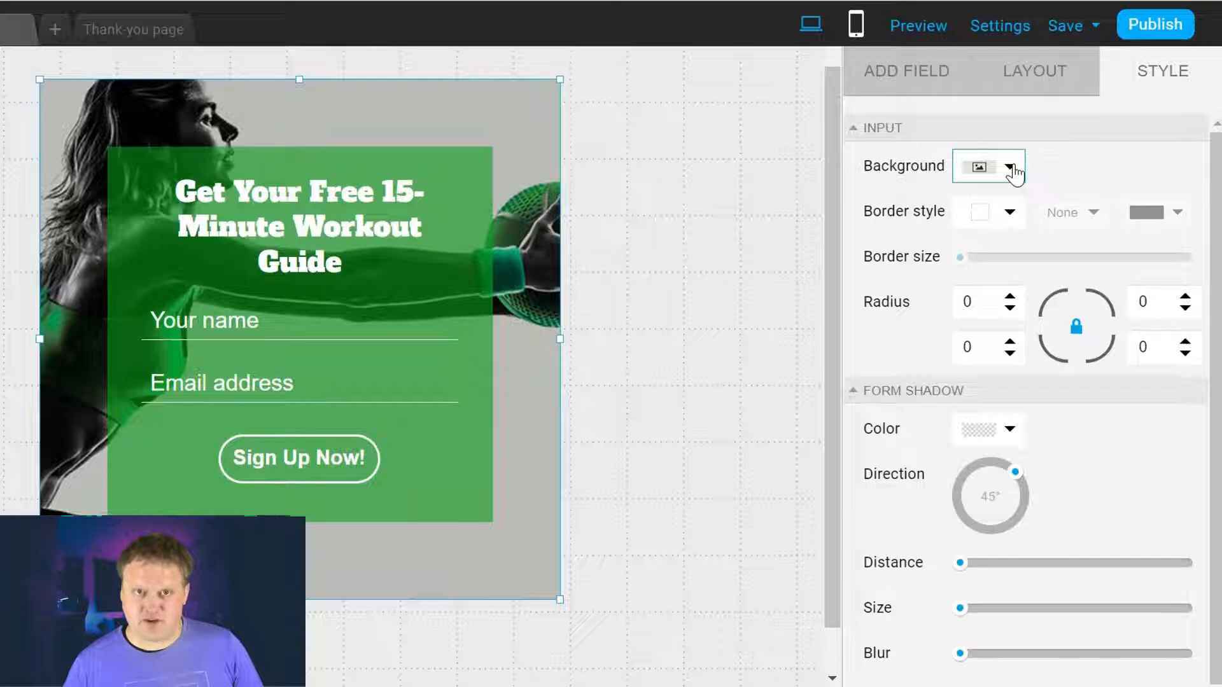
Step: Open the container's background image library and cancel an image upload
{"action": "left_click", "coordinate": [1010, 169]}
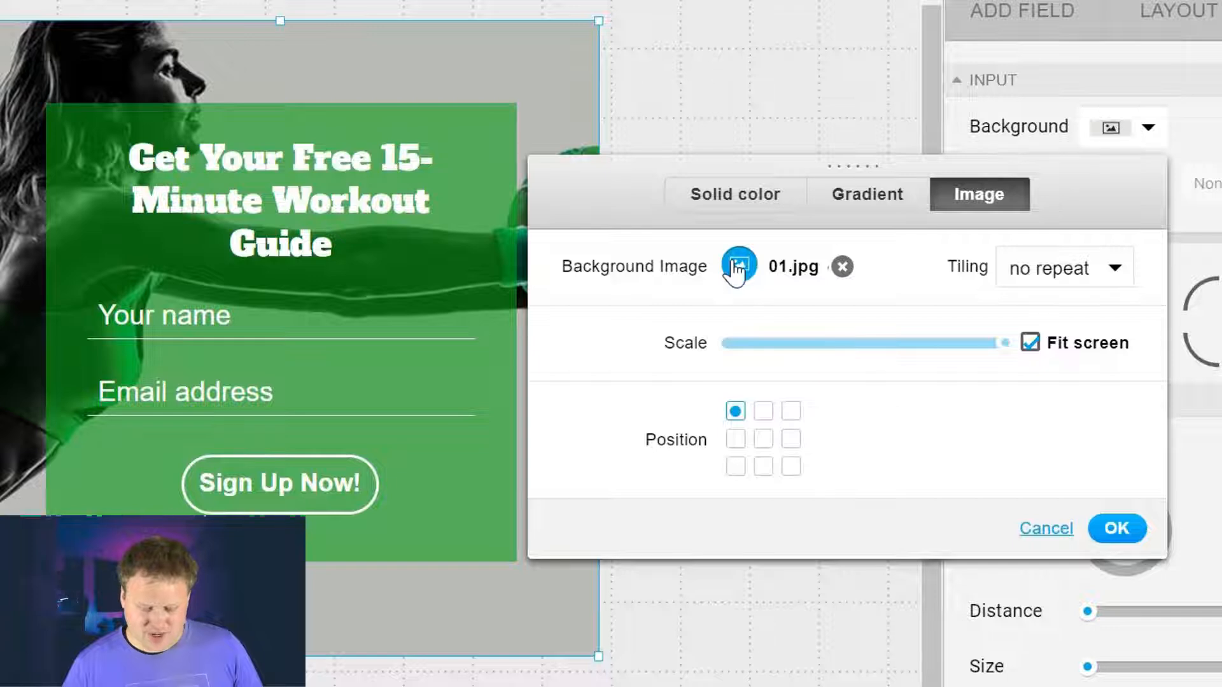
{"action": "left_click", "coordinate": [738, 266]}
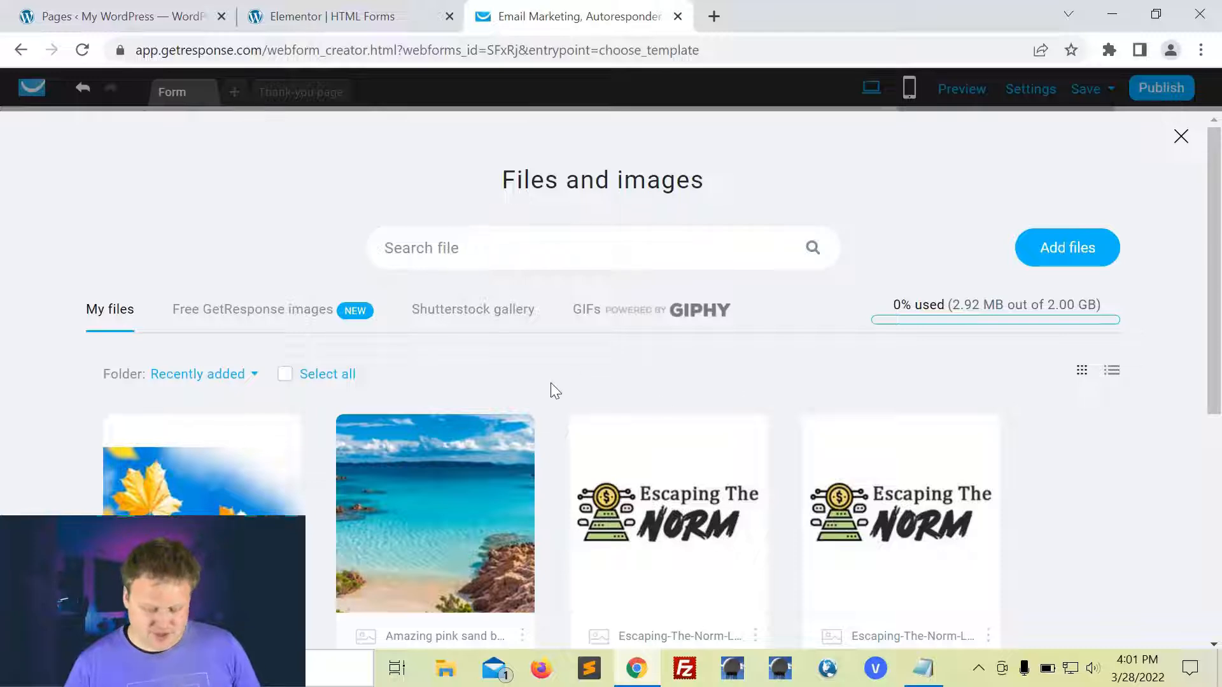
{"action": "scroll", "coordinate": [551, 383], "scroll_direction": "down", "scroll_amount": 1}
{"action": "scroll", "coordinate": [551, 383], "scroll_direction": "up", "scroll_amount": 1}
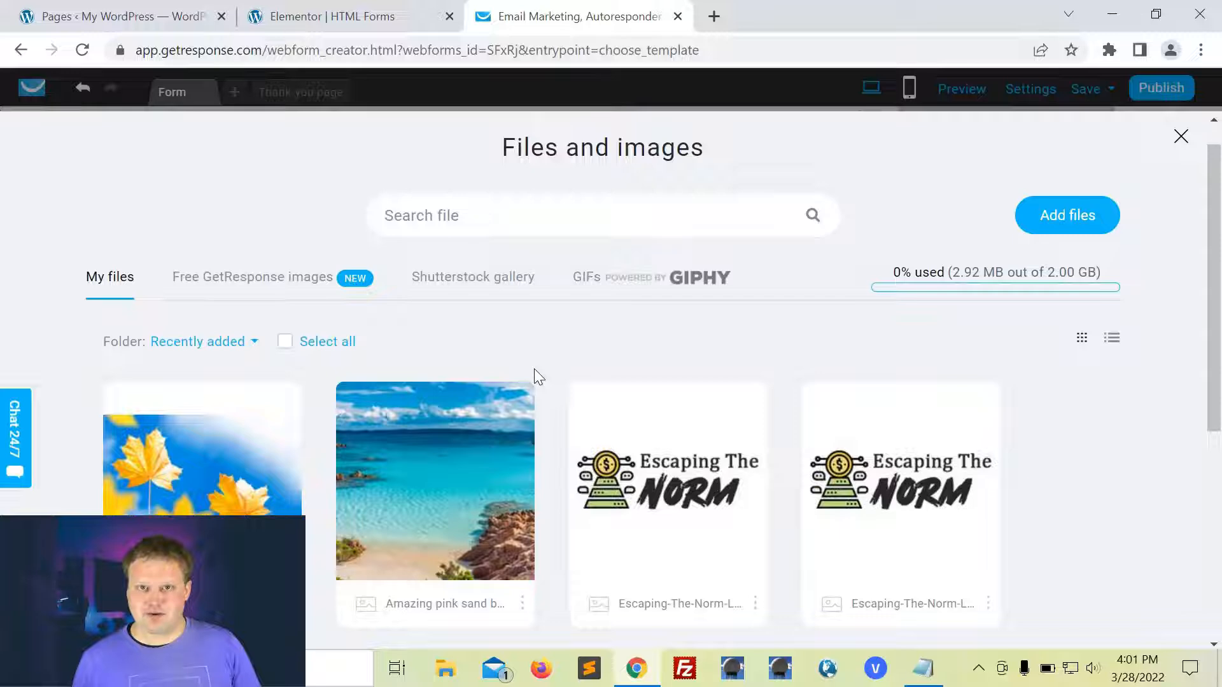
{"action": "left_click", "coordinate": [1067, 218]}
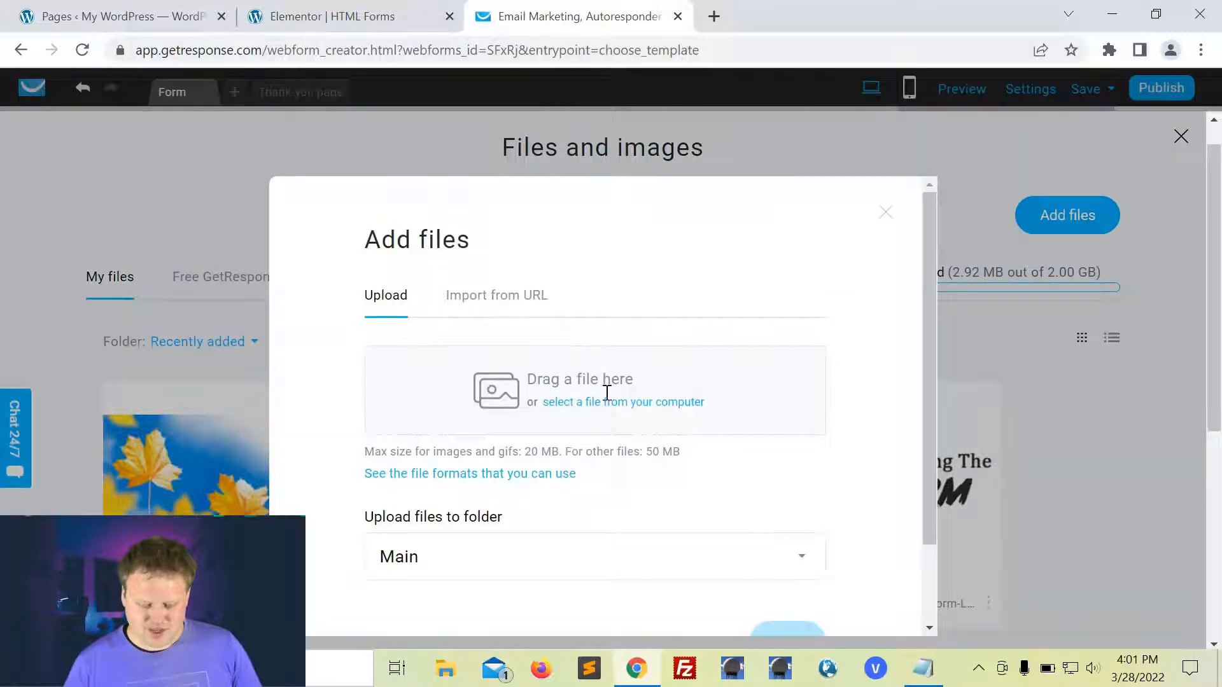
{"action": "left_click", "coordinate": [1047, 437]}
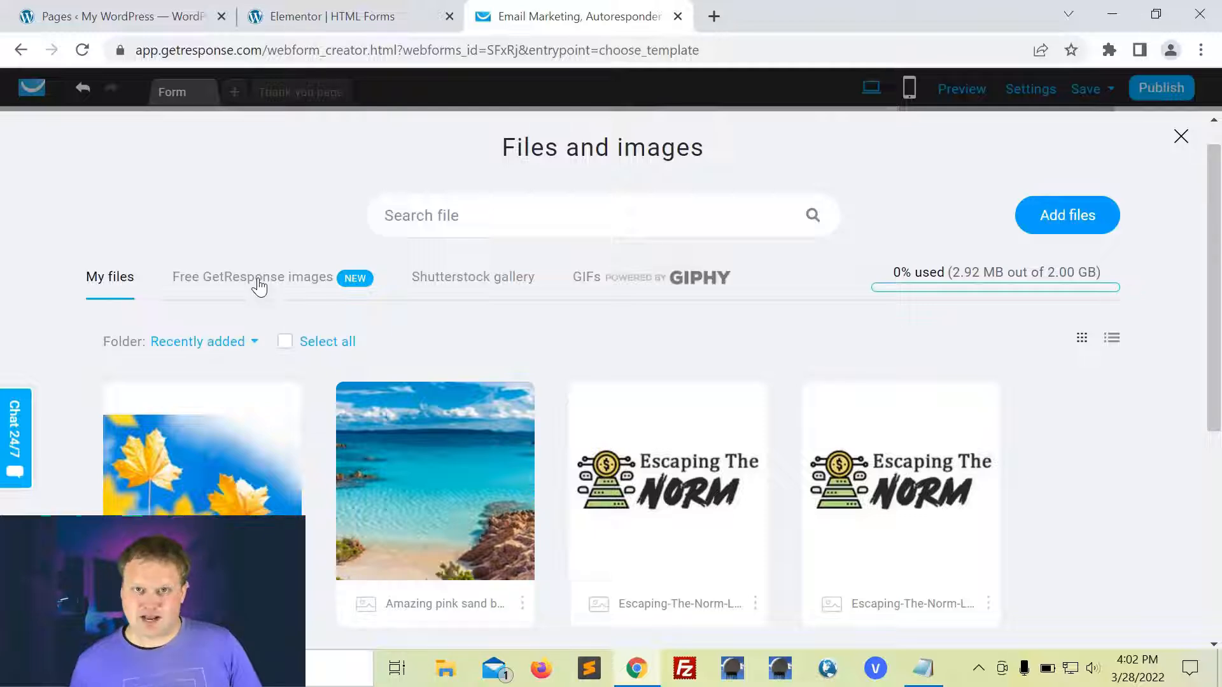
Step: Apply the free monochrome forest stock photo as the form's background image
{"action": "left_click", "coordinate": [259, 287]}
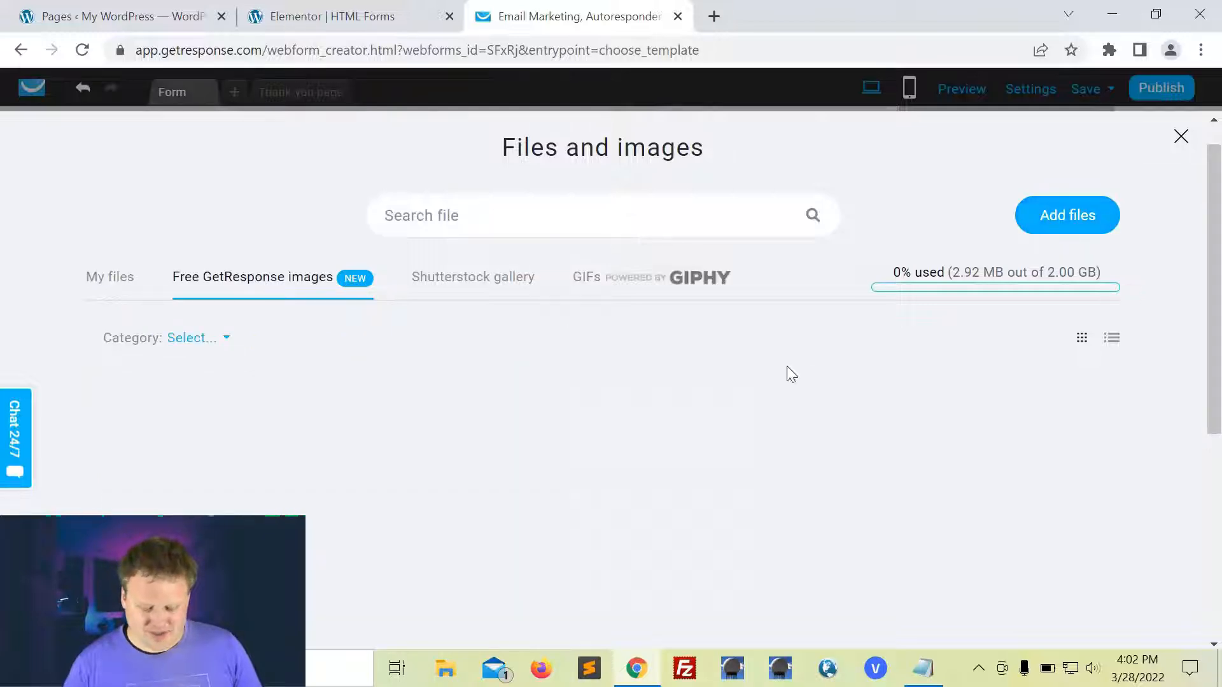
{"action": "scroll", "coordinate": [802, 407], "scroll_direction": "down", "scroll_amount": 7}
{"action": "scroll", "coordinate": [803, 415], "scroll_direction": "down", "scroll_amount": 2}
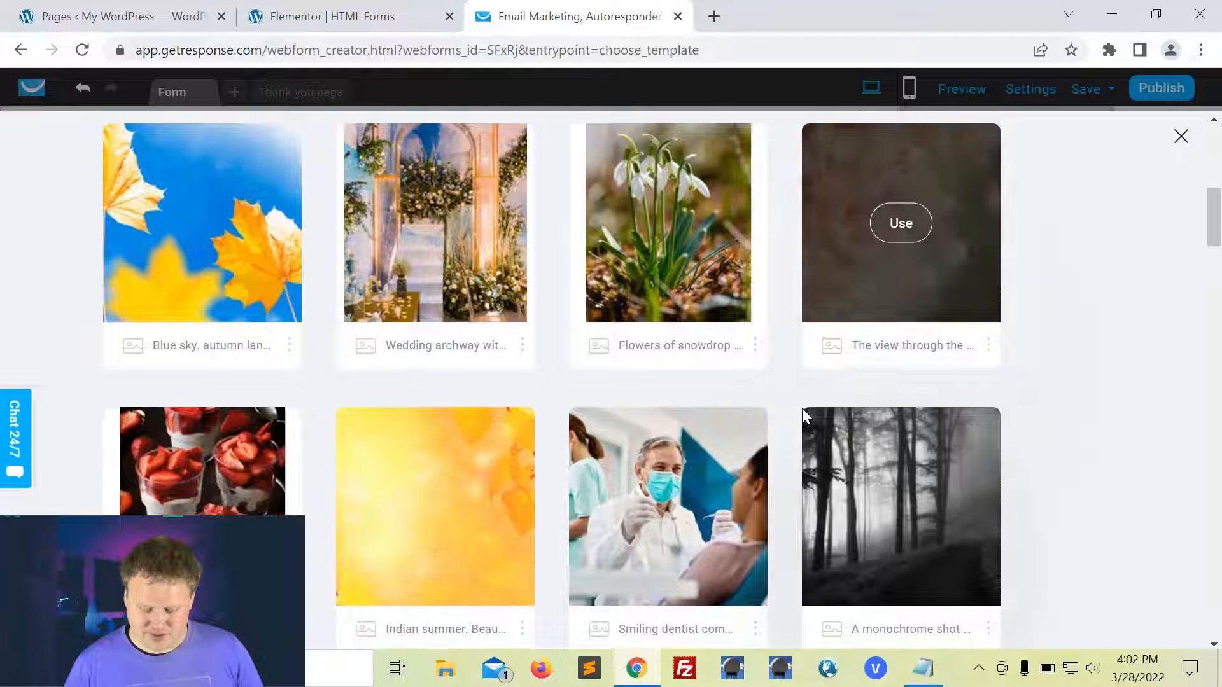
{"action": "scroll", "coordinate": [947, 477], "scroll_direction": "down", "scroll_amount": 1}
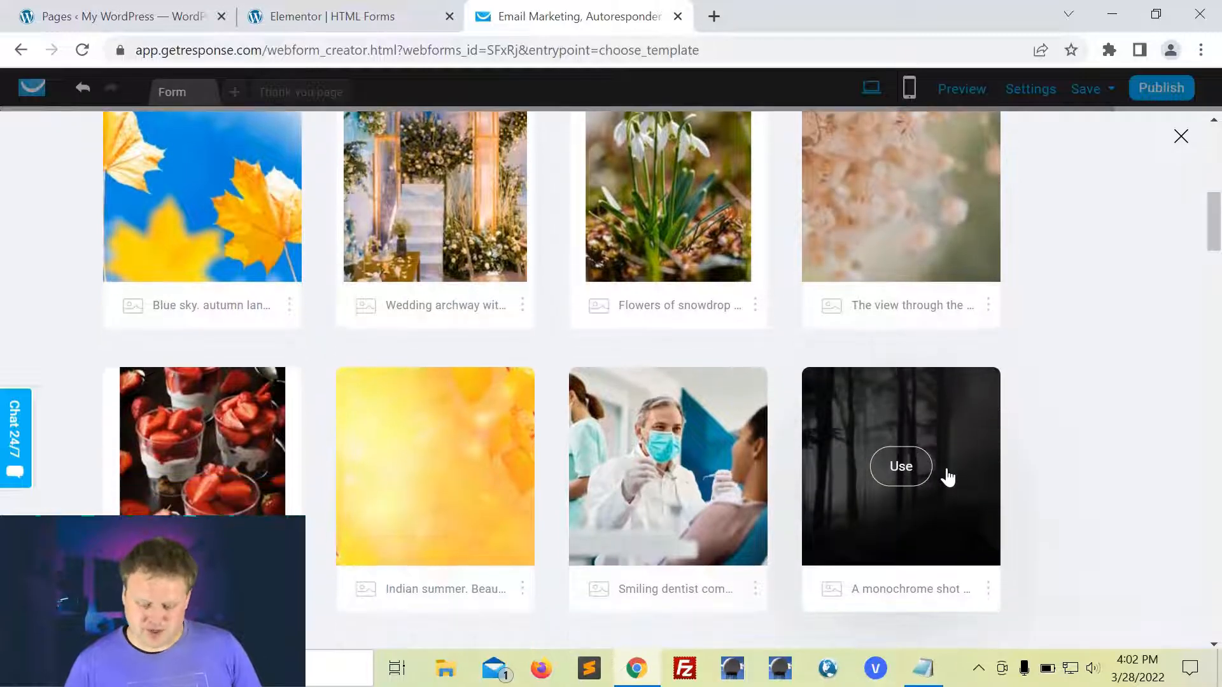
{"action": "left_click", "coordinate": [907, 470]}
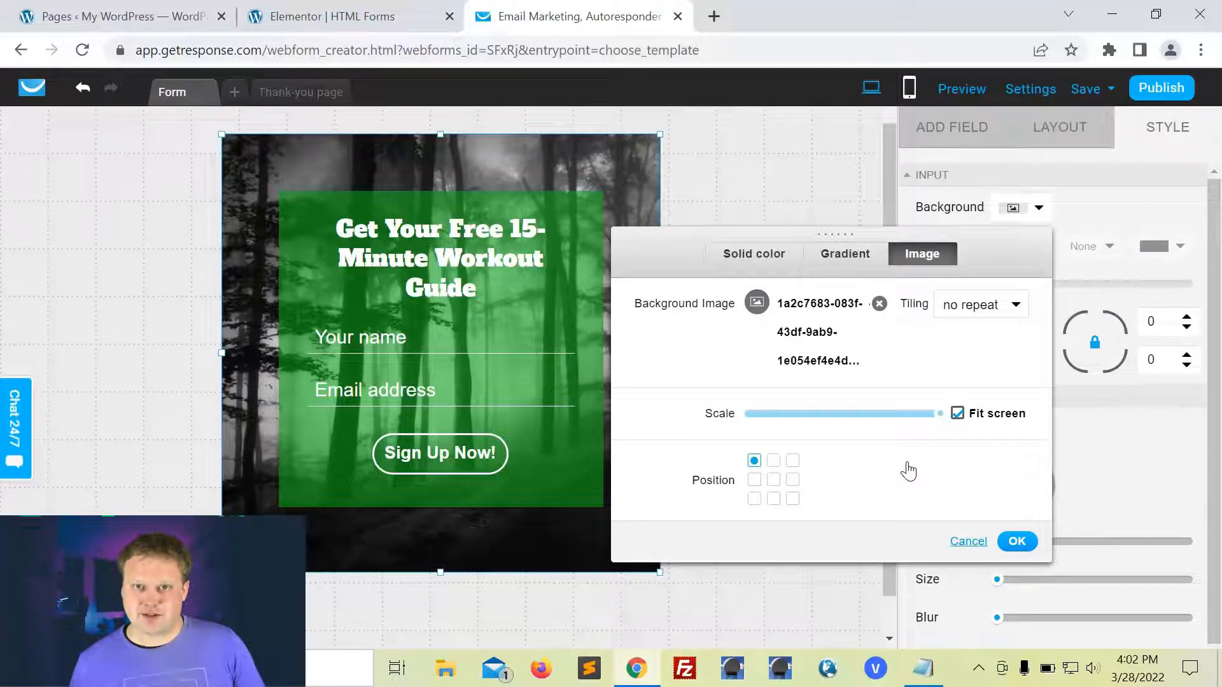
{"action": "left_click", "coordinate": [1017, 541]}
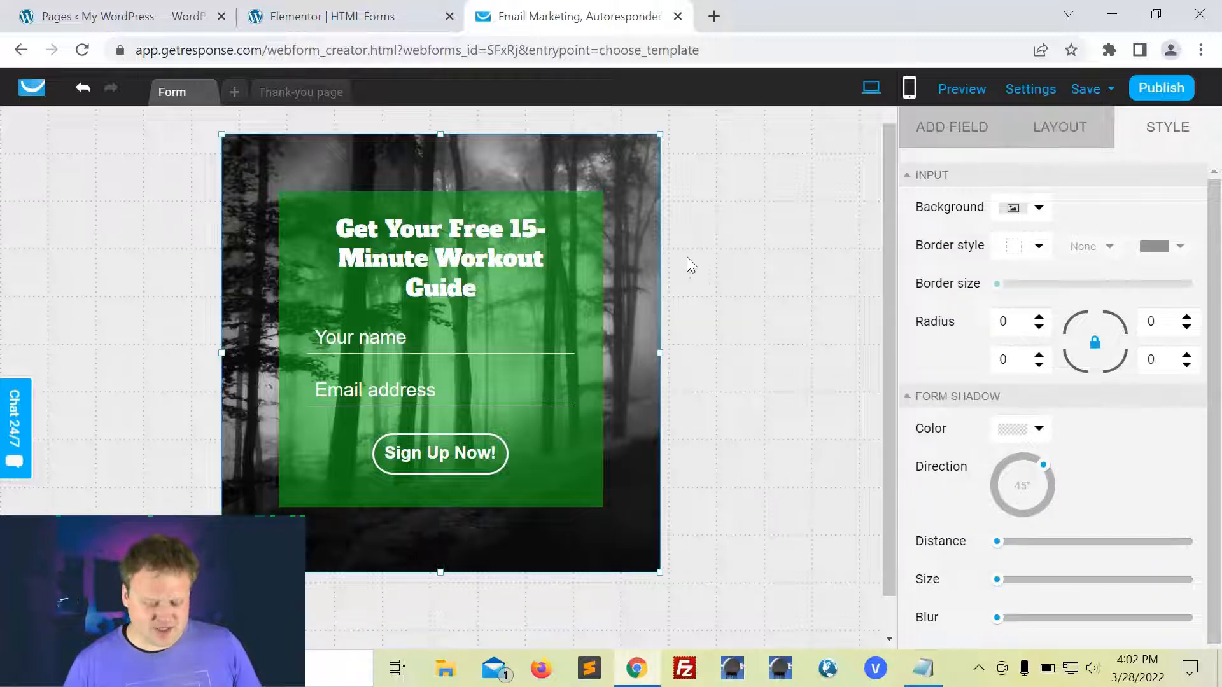
Step: Narrow the form width from 460 to 410 in Layout, then widen it again
{"action": "left_click", "coordinate": [731, 227]}
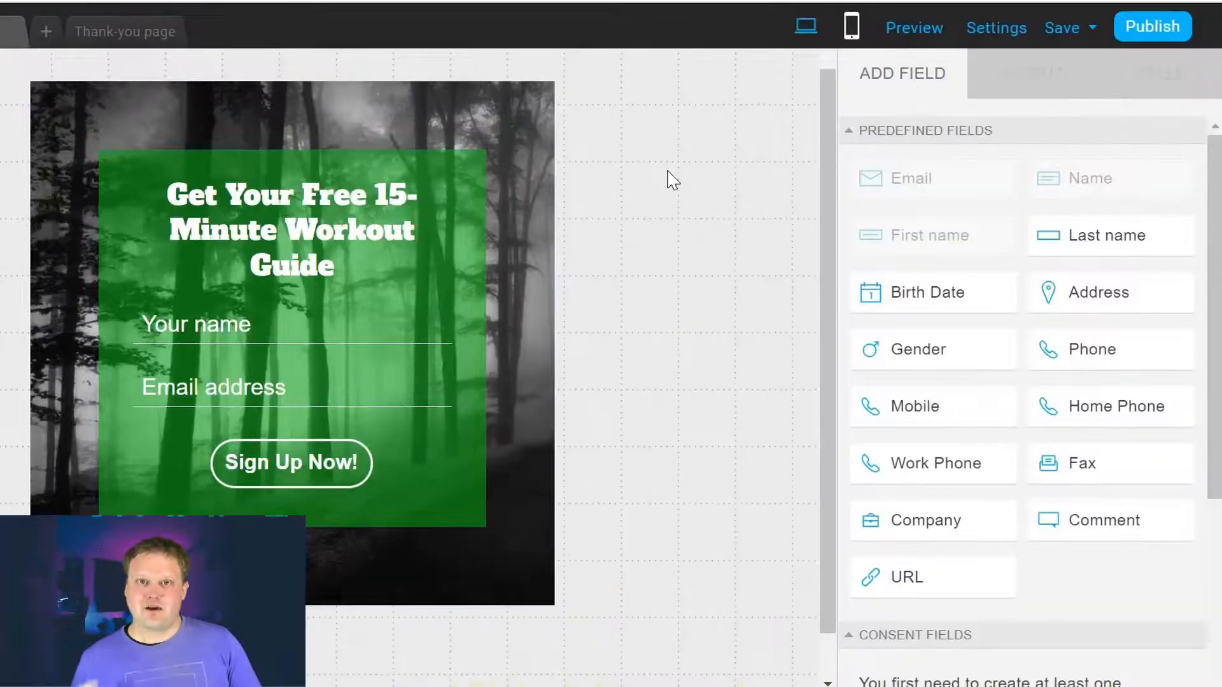
{"action": "left_click", "coordinate": [506, 143]}
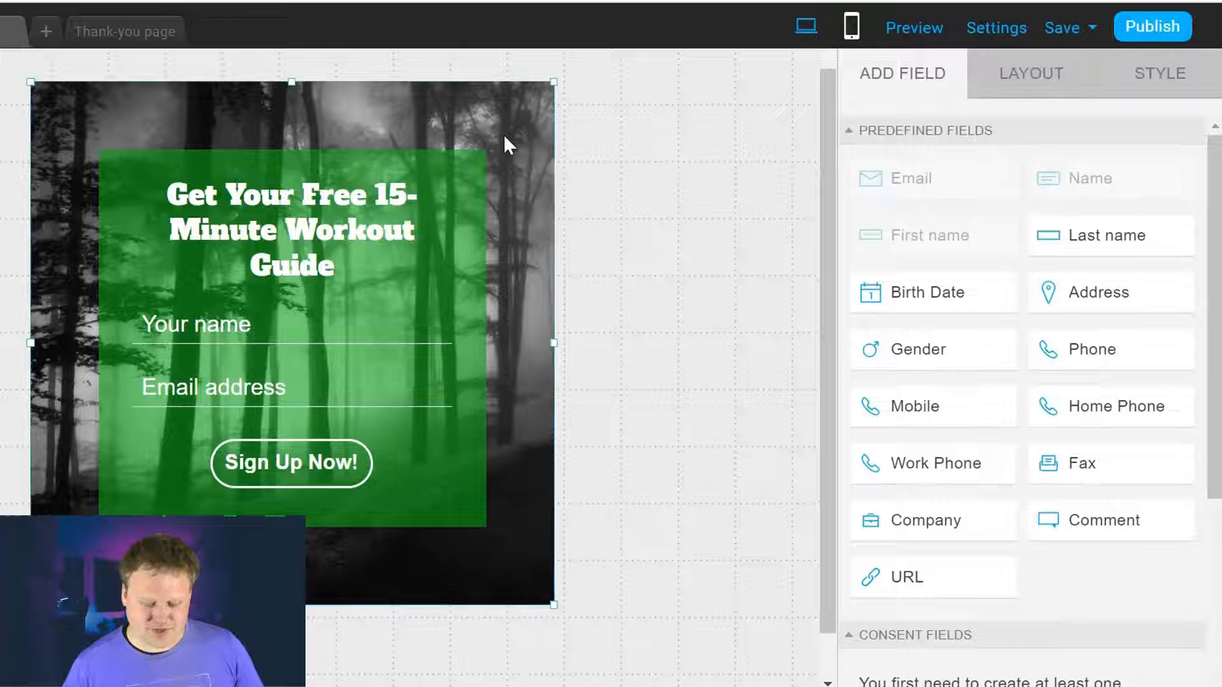
{"action": "left_click", "coordinate": [677, 121]}
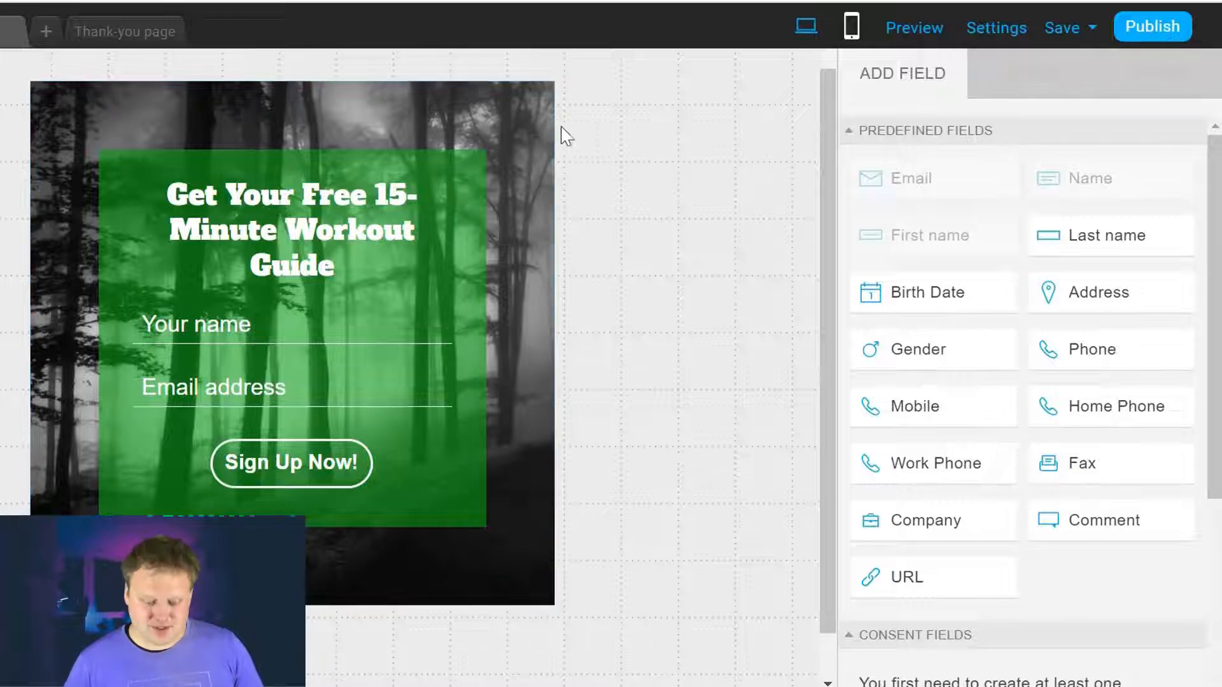
{"action": "left_click", "coordinate": [512, 123]}
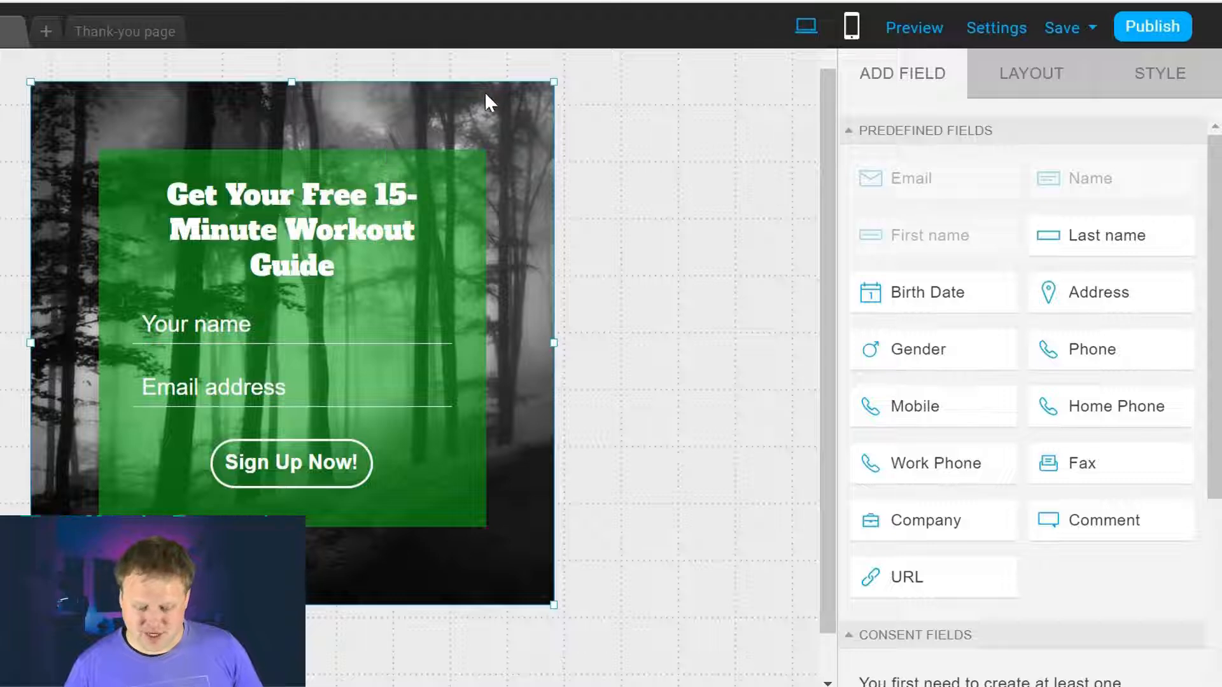
{"action": "left_click", "coordinate": [1020, 72]}
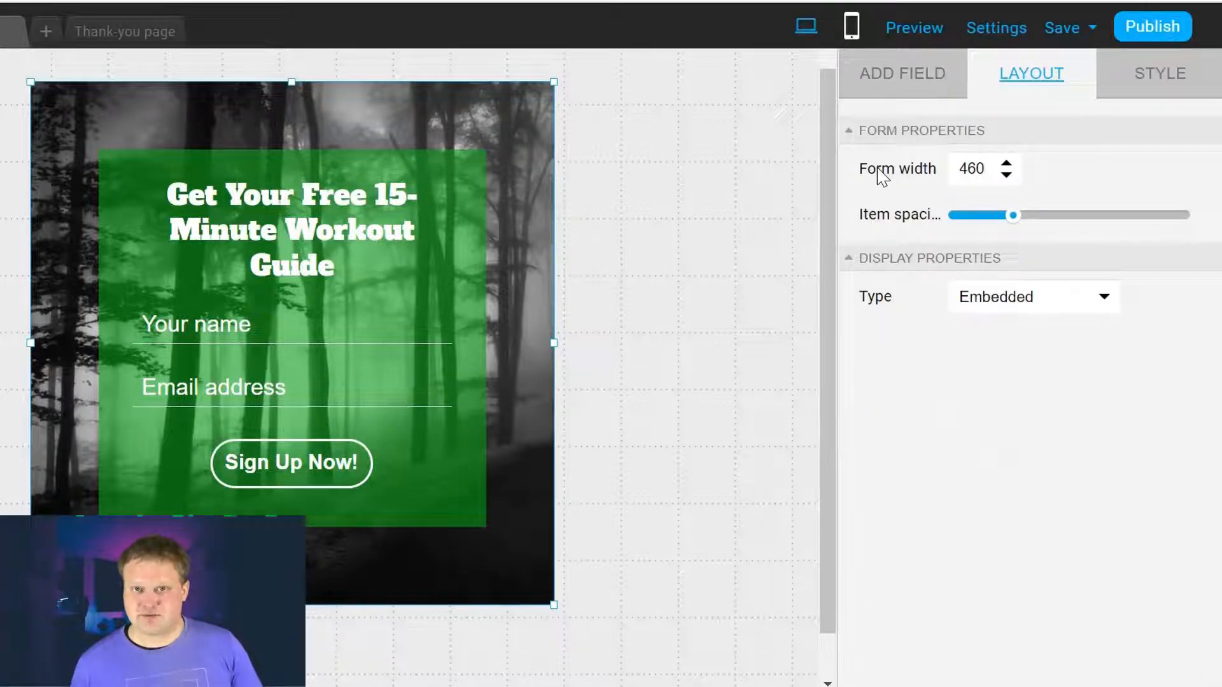
{"action": "left_click", "coordinate": [1006, 175]}
{"action": "left_click", "coordinate": [1007, 176]}
{"action": "left_click", "coordinate": [1007, 176]}
{"action": "left_click_drag", "start_coordinate": [1007, 176], "coordinate": [1007, 175]}
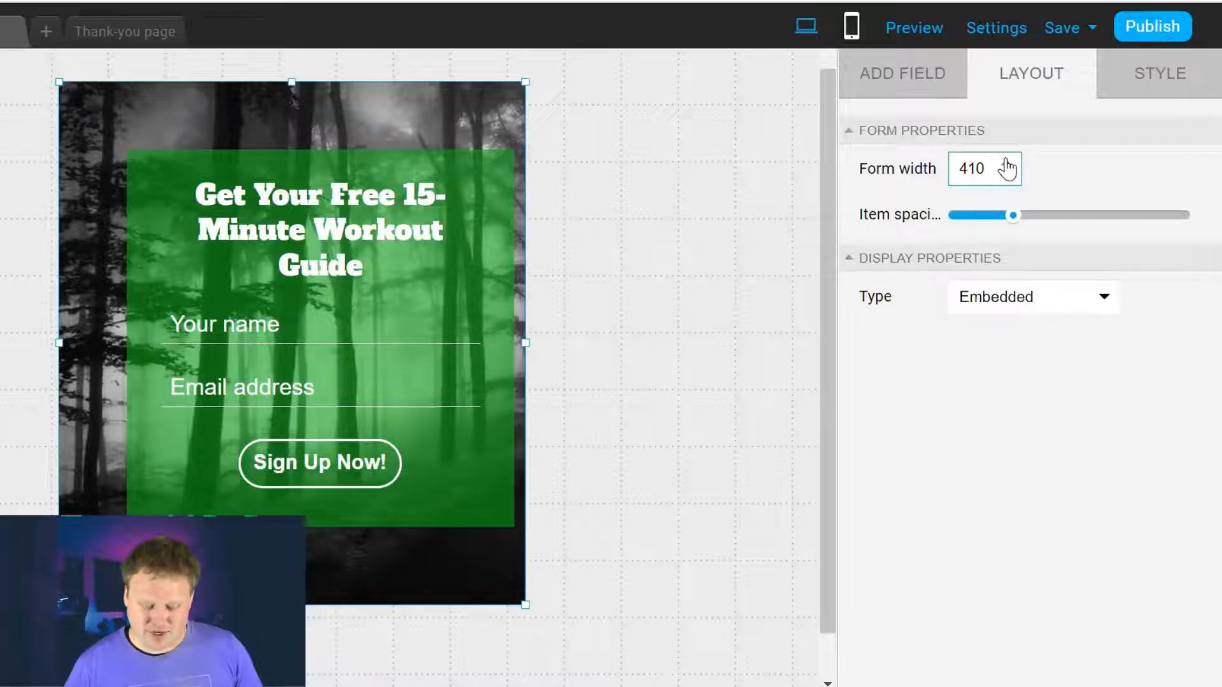
{"action": "left_click", "coordinate": [1005, 165]}
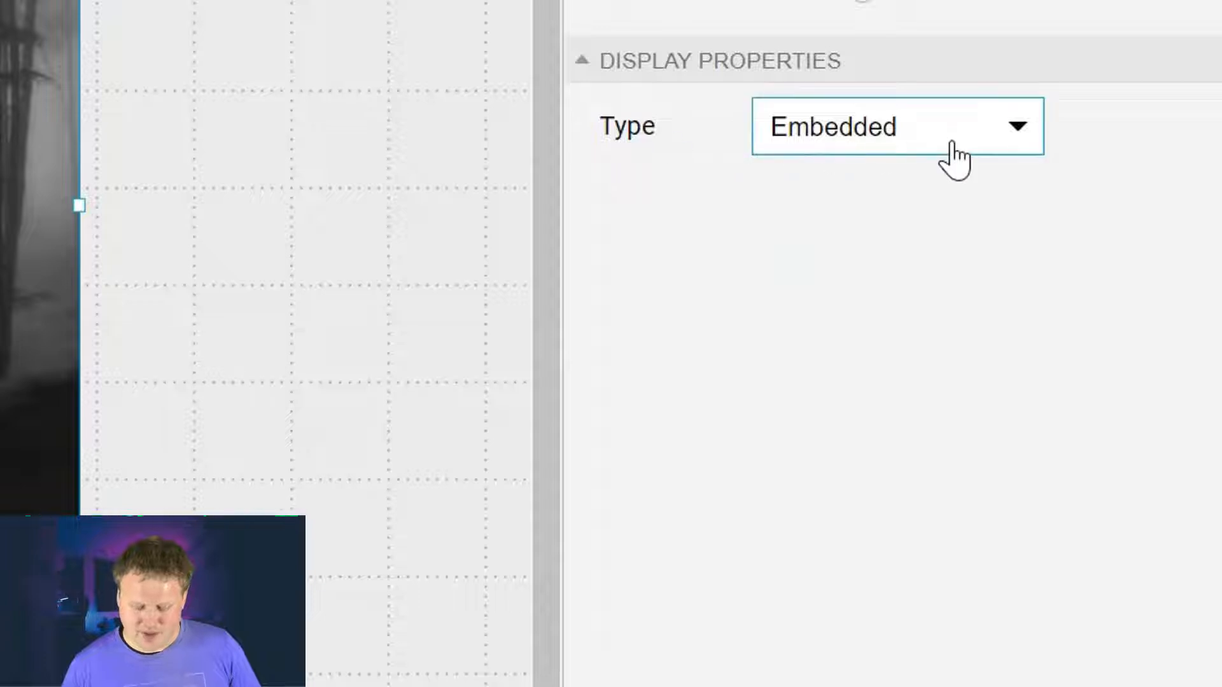
{"action": "left_click", "coordinate": [991, 135]}
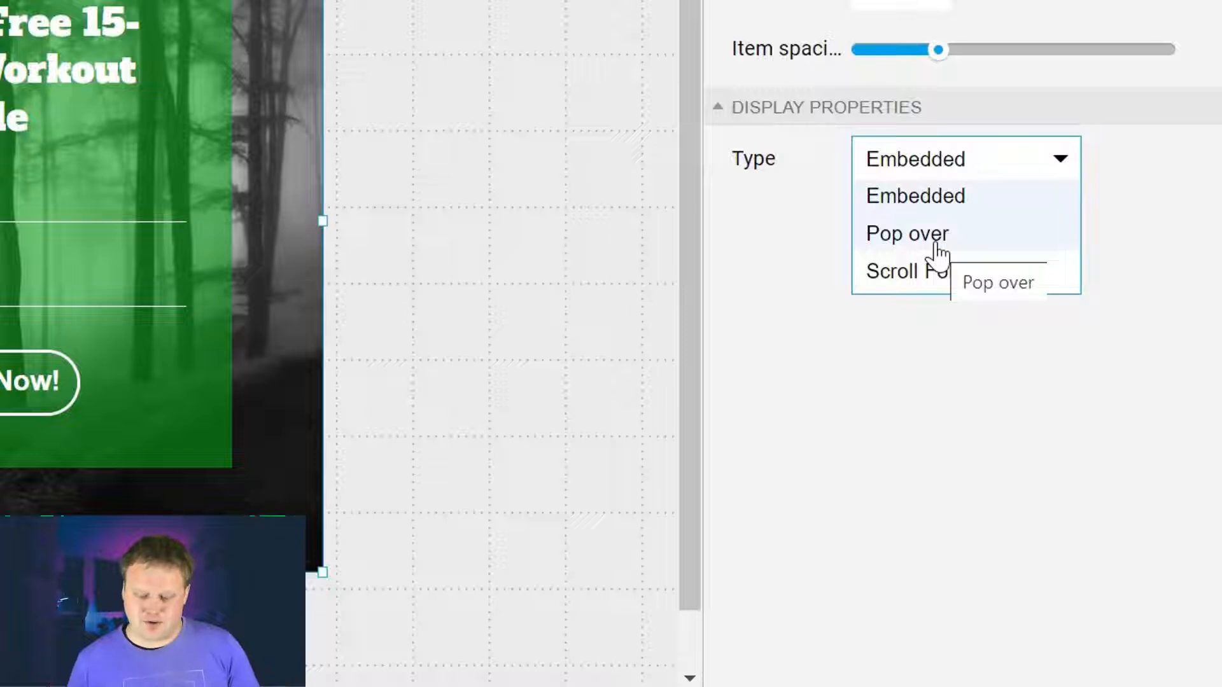
{"action": "left_click", "coordinate": [936, 245]}
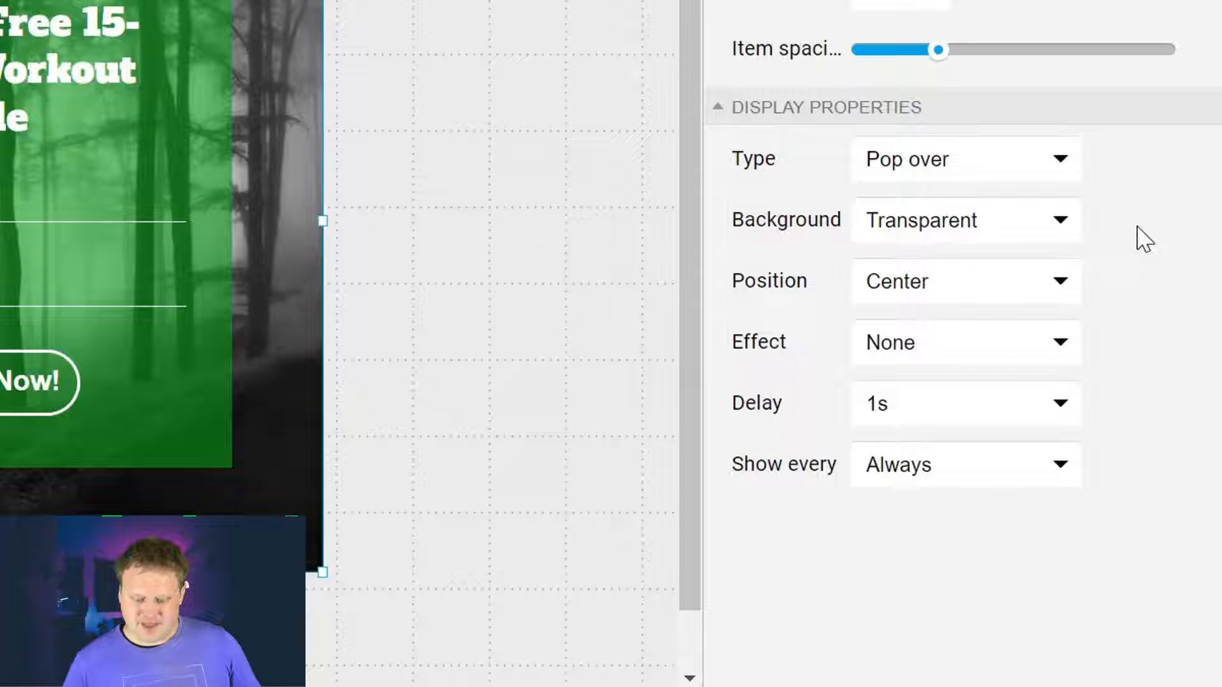
{"action": "left_click", "coordinate": [1026, 241]}
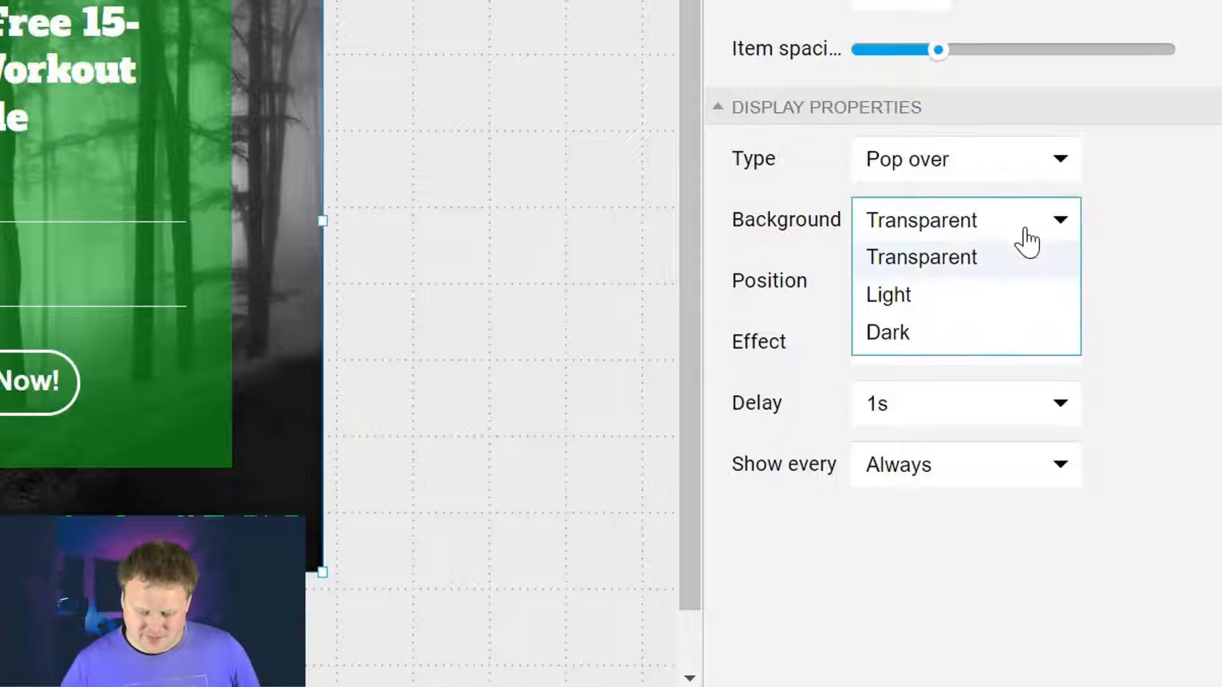
{"action": "left_click", "coordinate": [897, 347]}
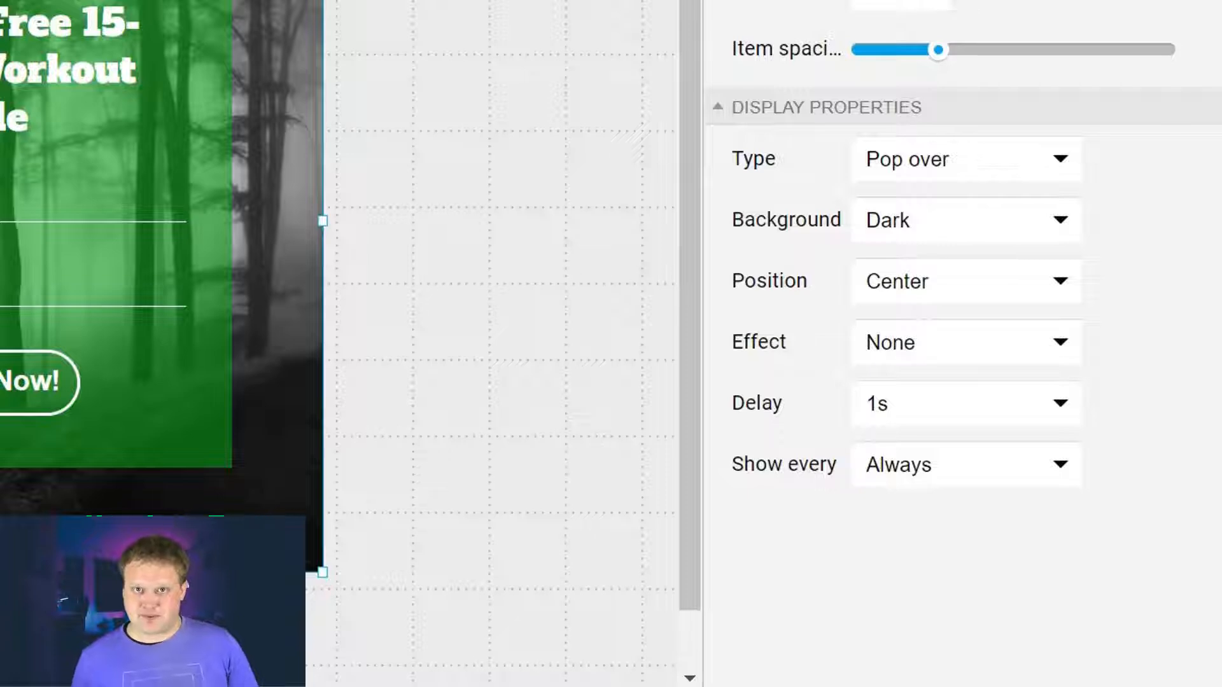
{"action": "left_click", "coordinate": [964, 219]}
{"action": "left_click", "coordinate": [934, 344]}
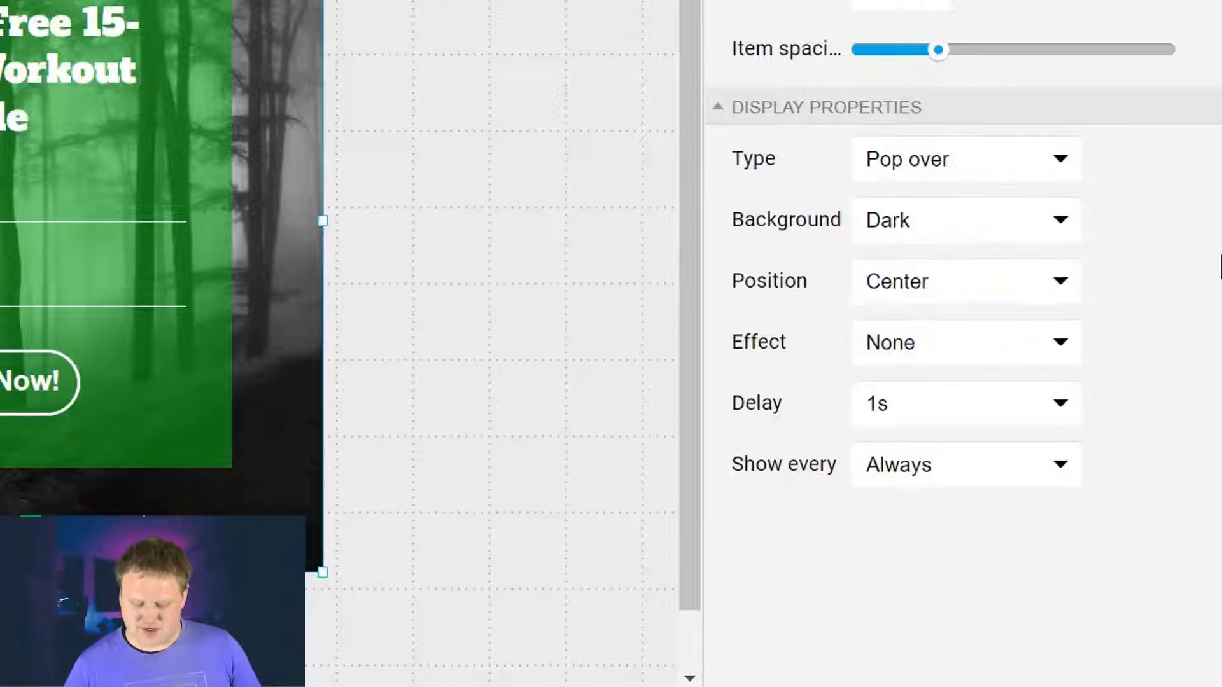
{"action": "left_click", "coordinate": [1051, 292]}
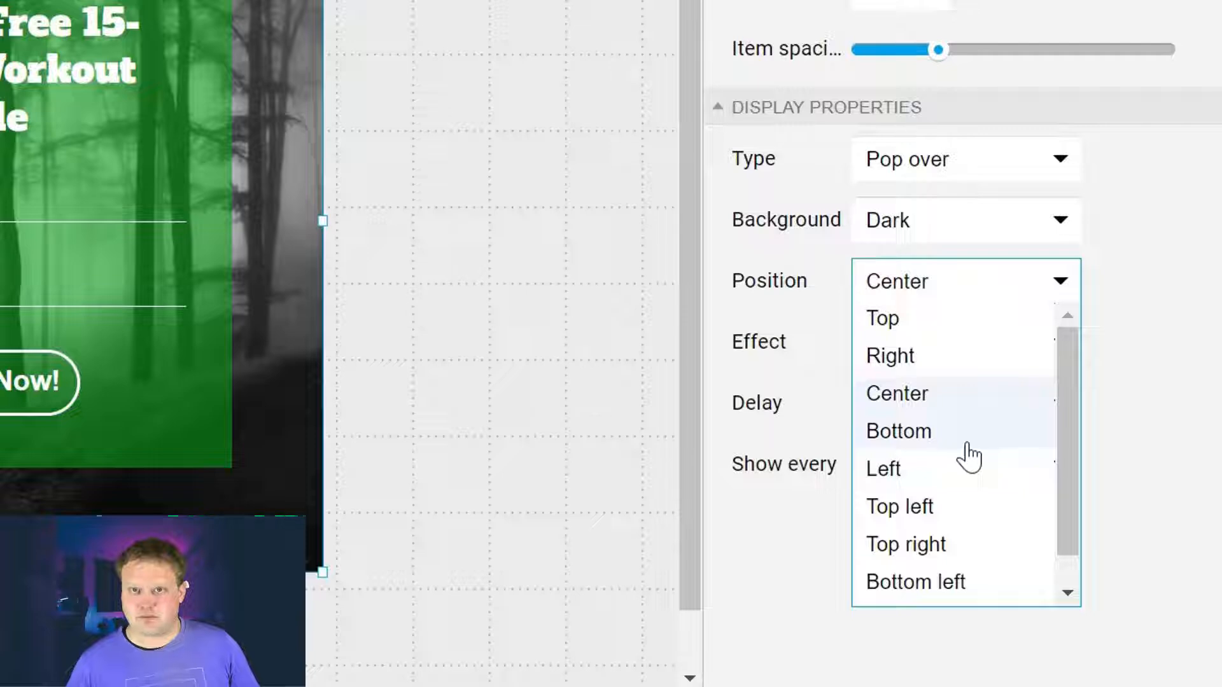
{"action": "left_click", "coordinate": [1167, 441]}
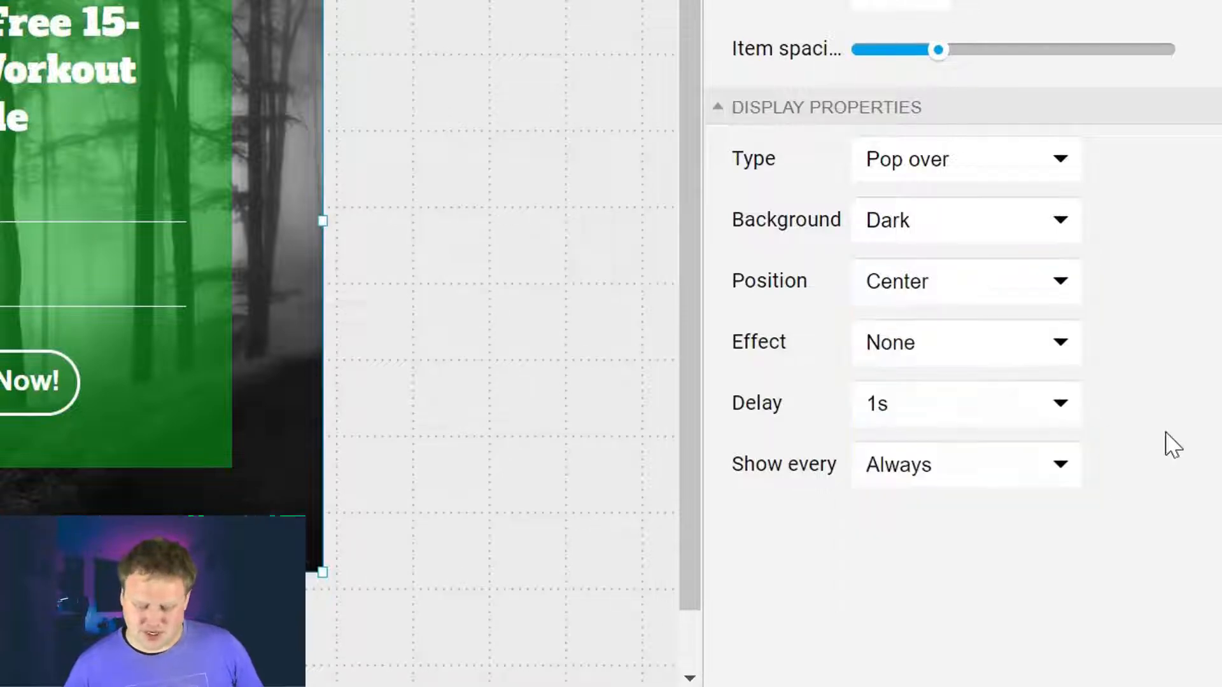
{"action": "left_click", "coordinate": [1056, 347]}
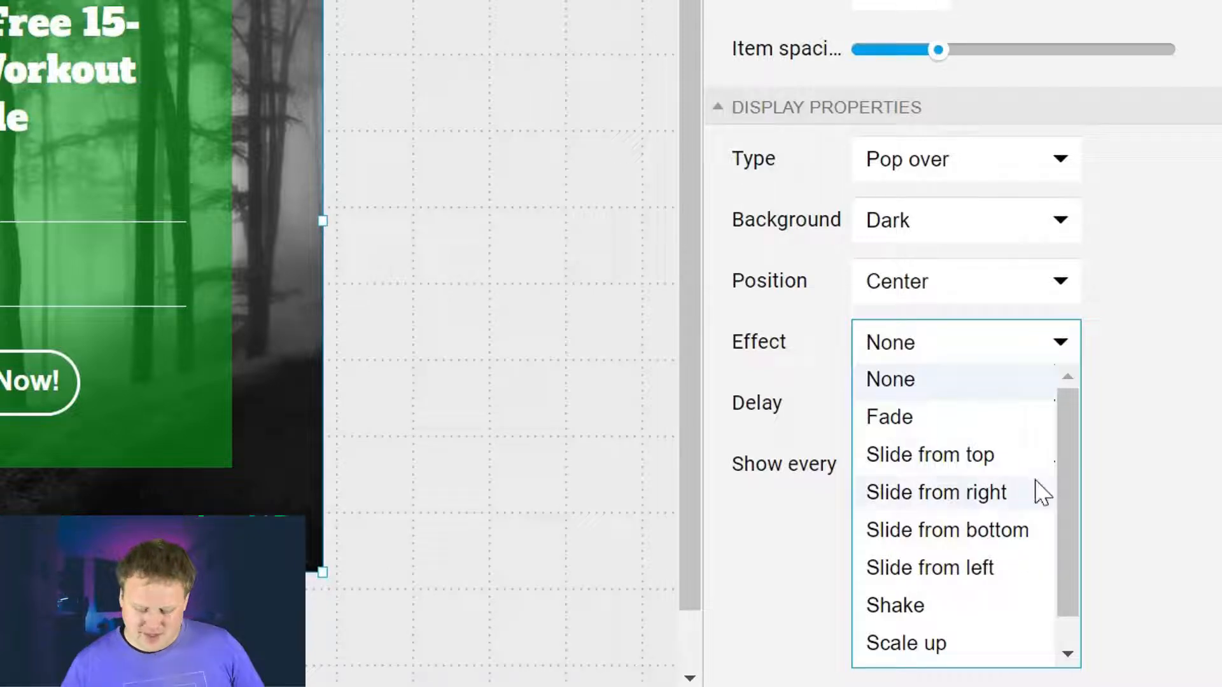
{"action": "left_click", "coordinate": [943, 462]}
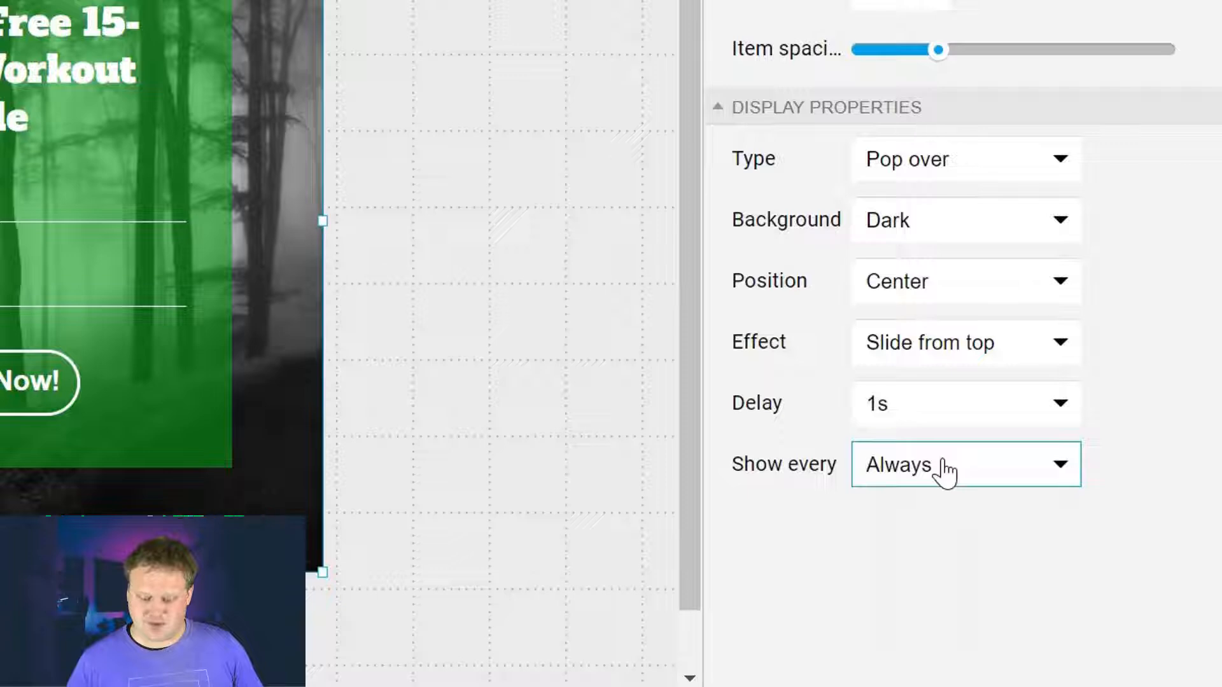
{"action": "left_click", "coordinate": [1006, 350]}
{"action": "left_click", "coordinate": [963, 382]}
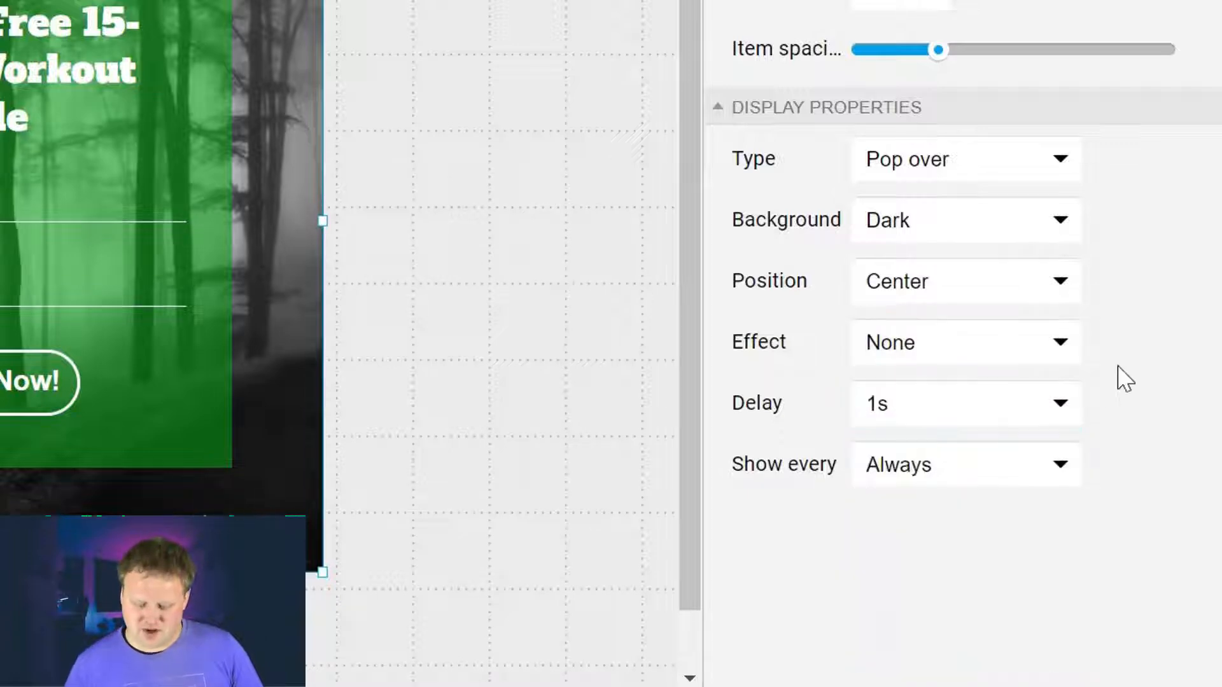
{"action": "left_click", "coordinate": [902, 426]}
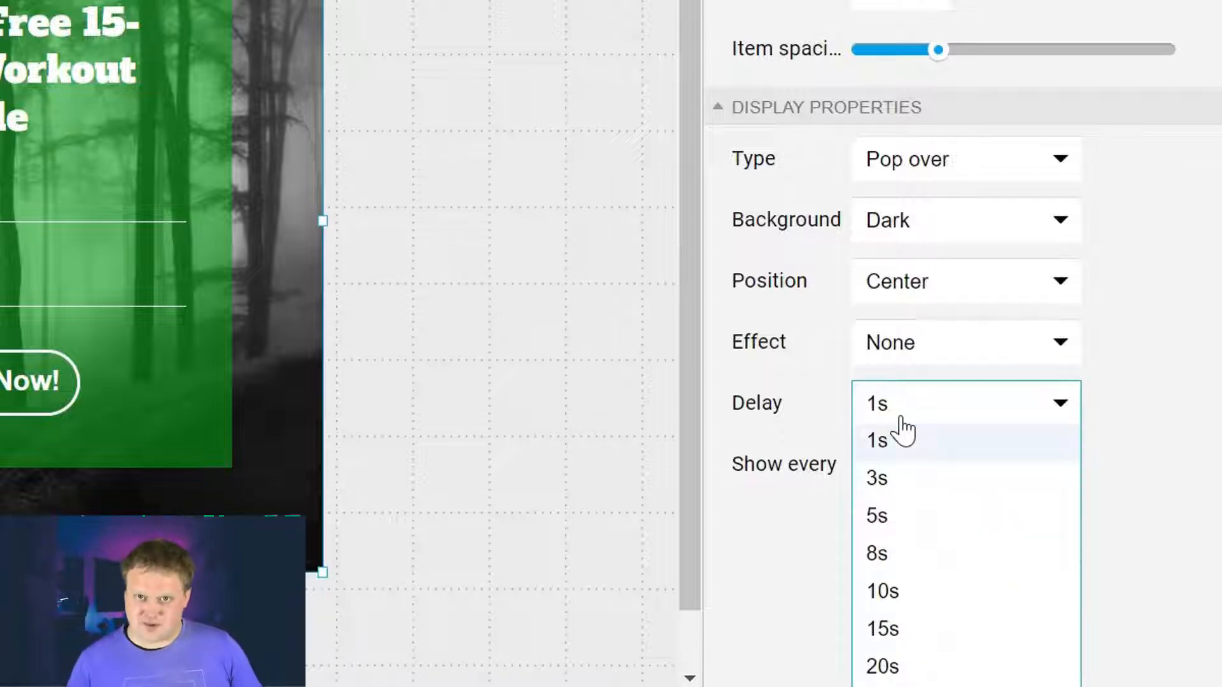
{"action": "left_click", "coordinate": [1187, 402]}
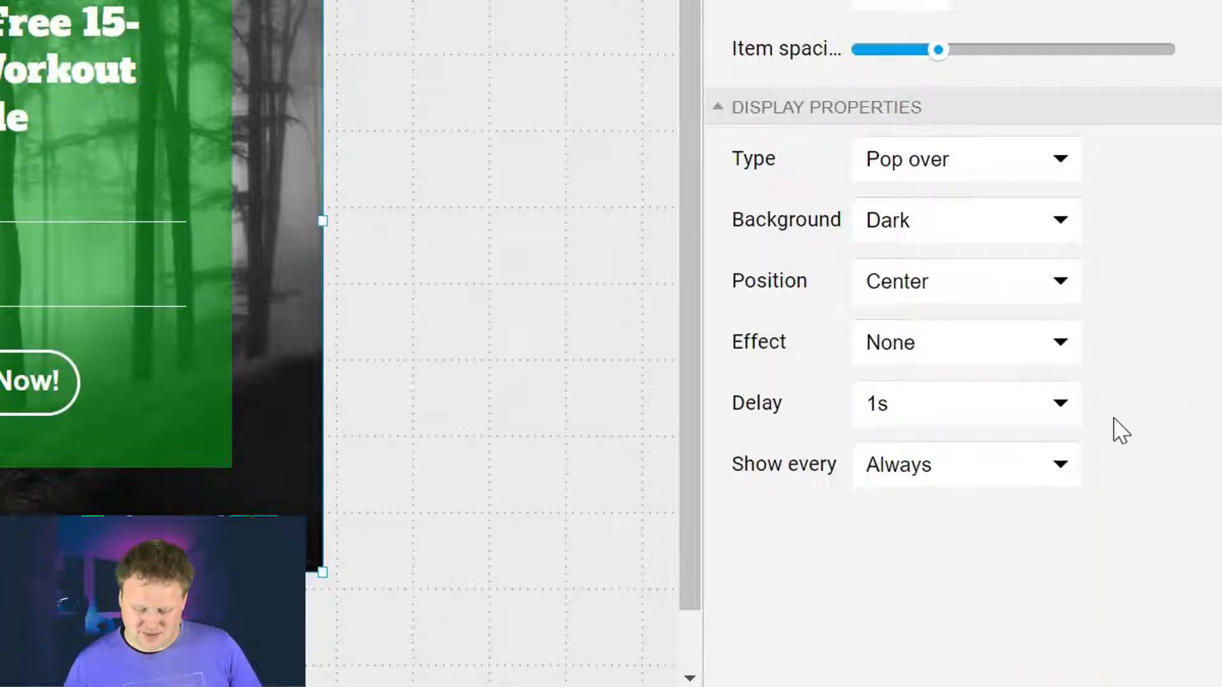
{"action": "left_click", "coordinate": [1057, 474]}
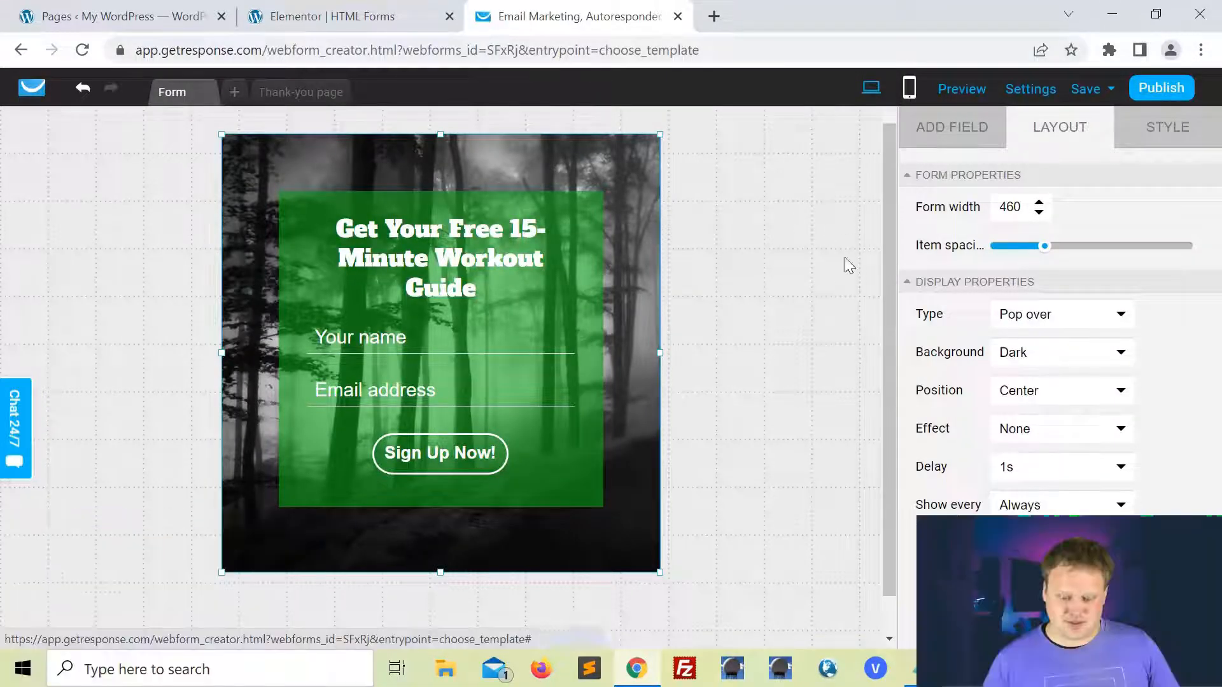
Step: In the mobile version, move the green signup block lower and widen it on both sides
{"action": "left_click", "coordinate": [909, 89]}
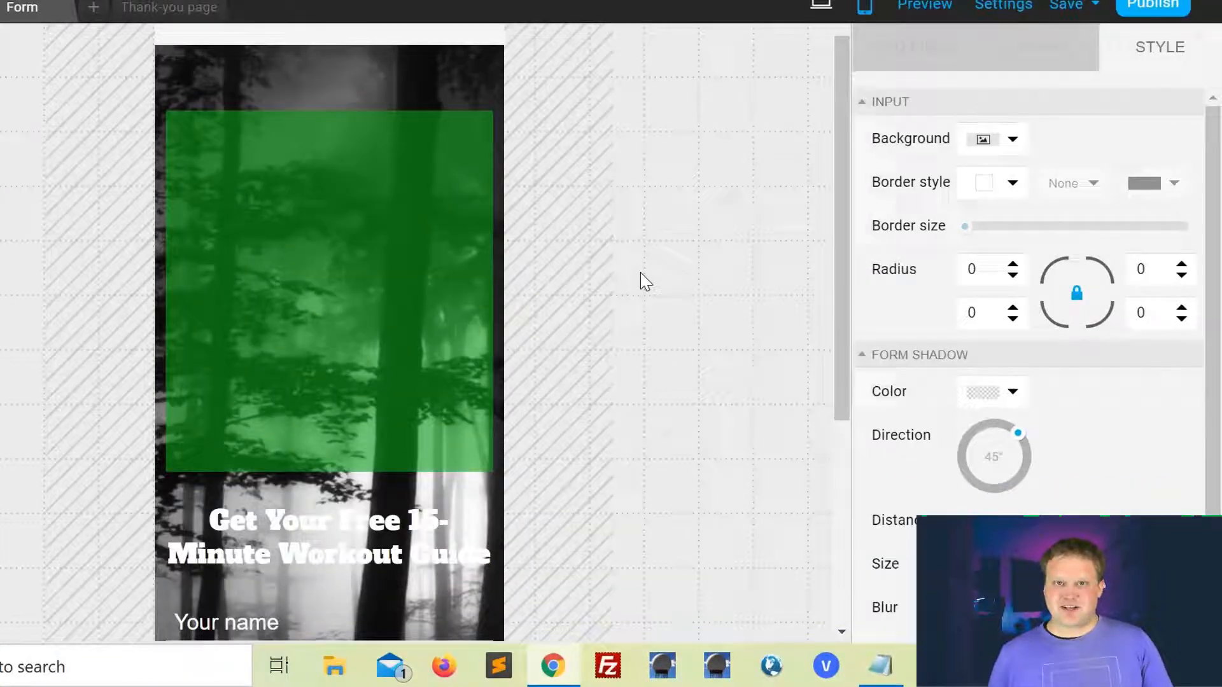
{"action": "scroll", "coordinate": [712, 324], "scroll_direction": "down", "scroll_amount": 3}
{"action": "scroll", "coordinate": [640, 281], "scroll_direction": "up", "scroll_amount": 1}
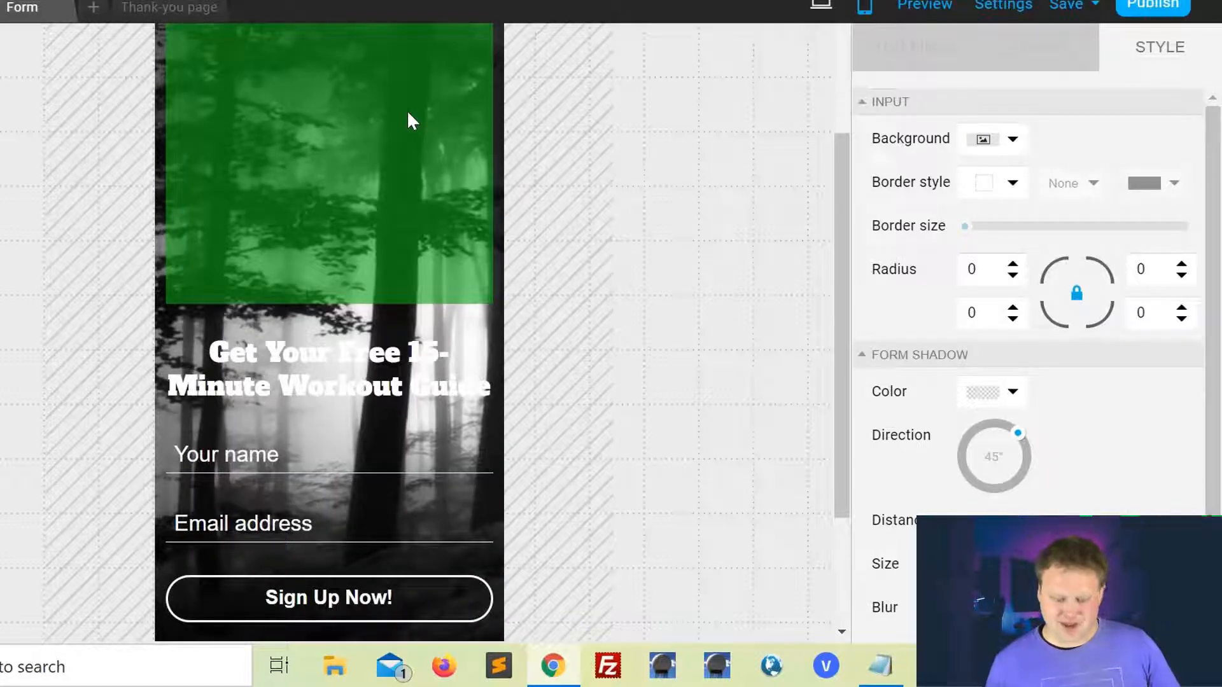
{"action": "scroll", "coordinate": [532, 209], "scroll_direction": "down", "scroll_amount": 3}
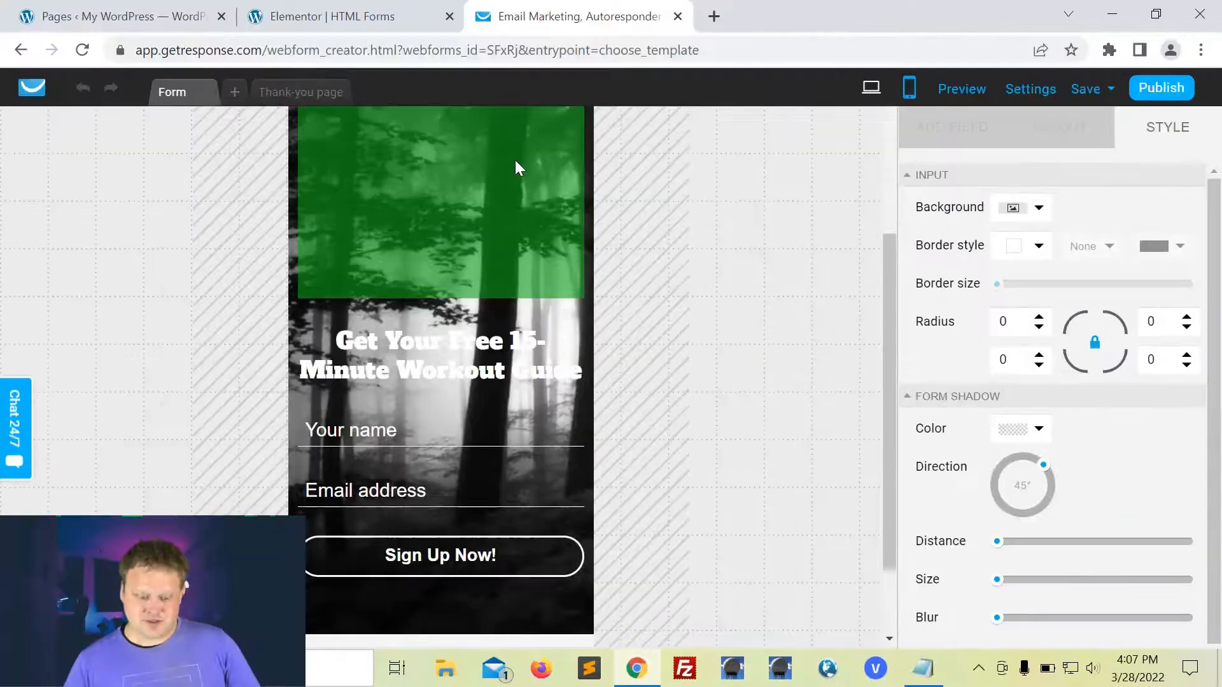
{"action": "left_click", "coordinate": [515, 159]}
{"action": "left_click_drag", "start_coordinate": [512, 314], "coordinate": [518, 468]}
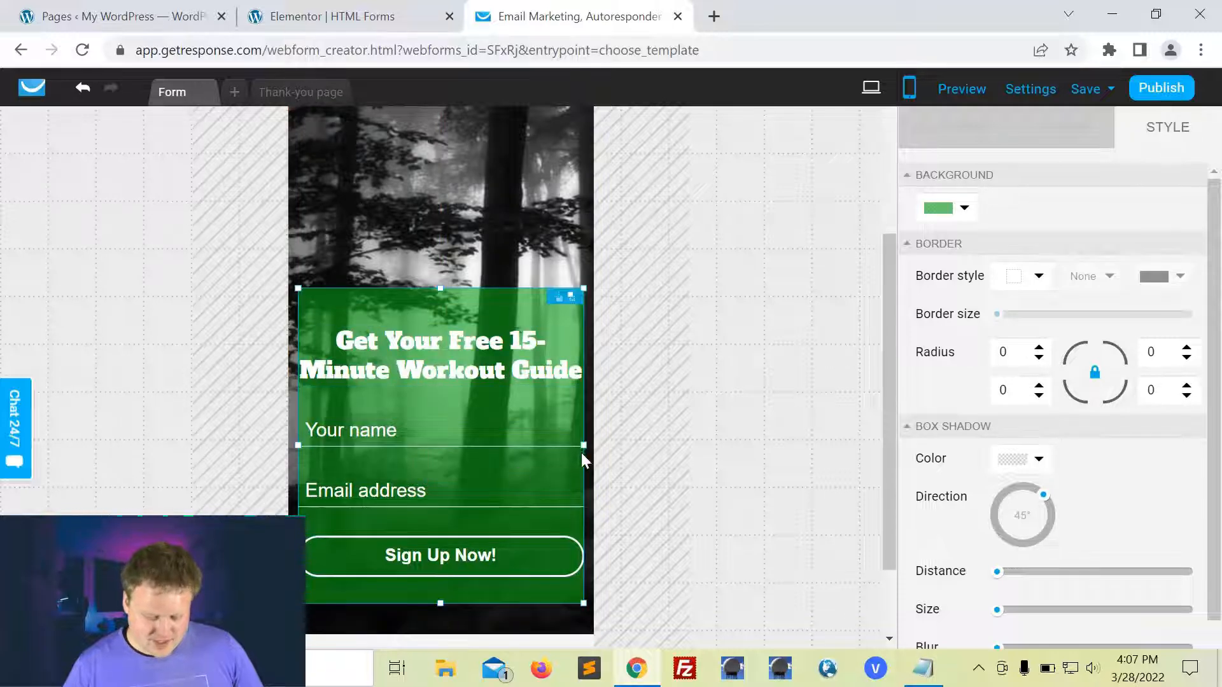
{"action": "left_click_drag", "start_coordinate": [581, 445], "coordinate": [593, 445]}
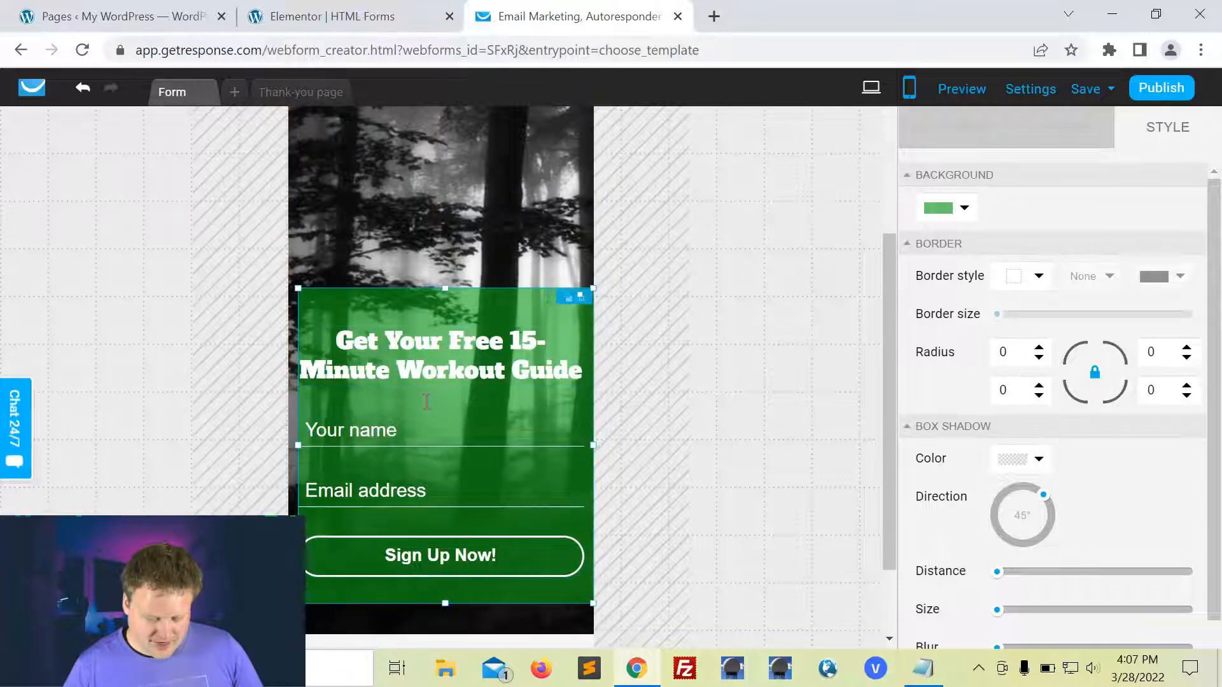
{"action": "left_click_drag", "start_coordinate": [294, 444], "coordinate": [289, 444]}
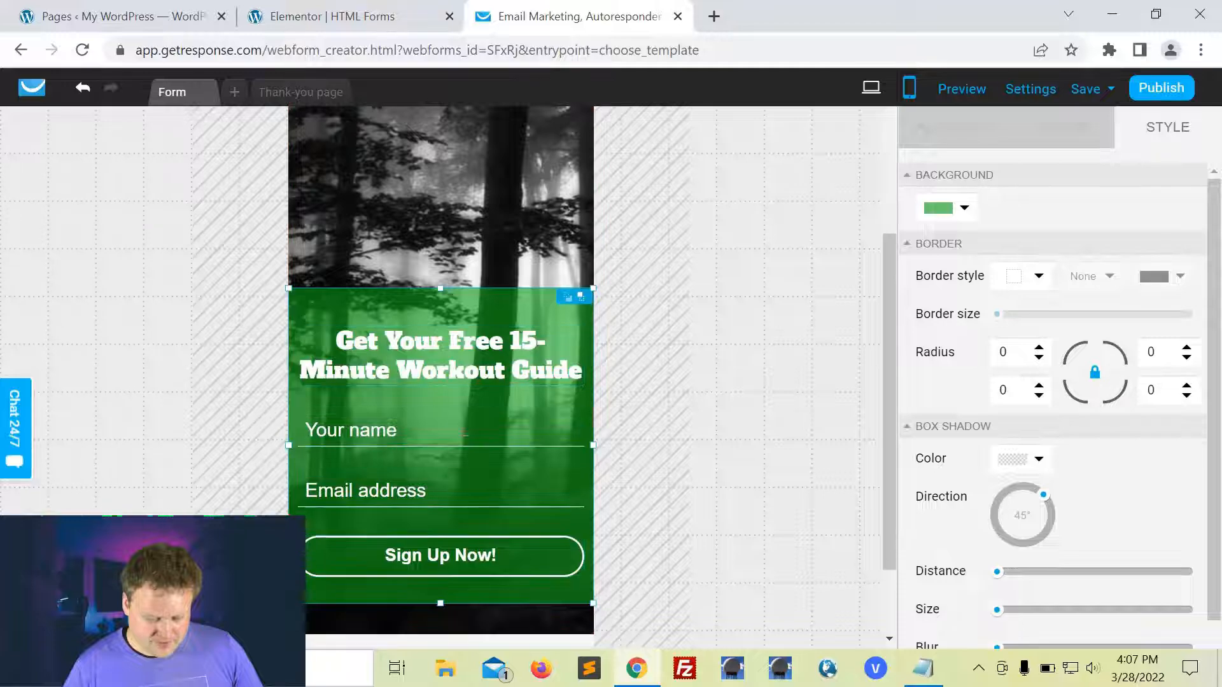
Step: Shorten the forest image so the form sits higher, then return to desktop view
{"action": "scroll", "coordinate": [683, 391], "scroll_direction": "up", "scroll_amount": 4}
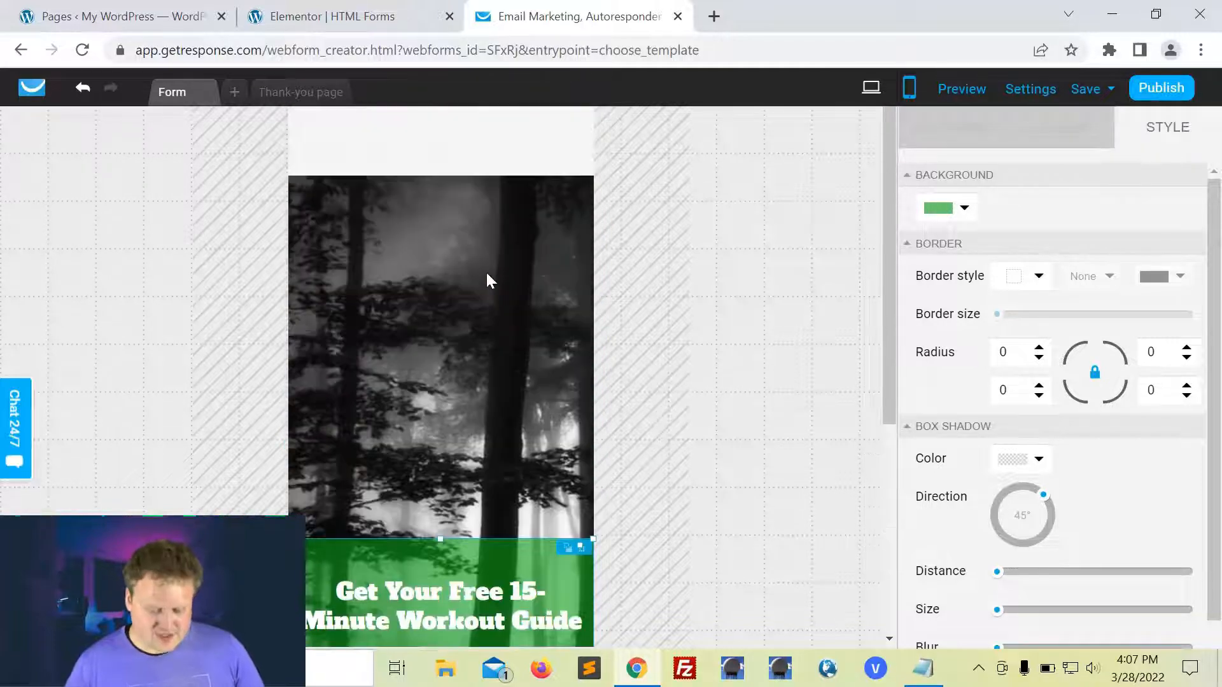
{"action": "left_click", "coordinate": [487, 274]}
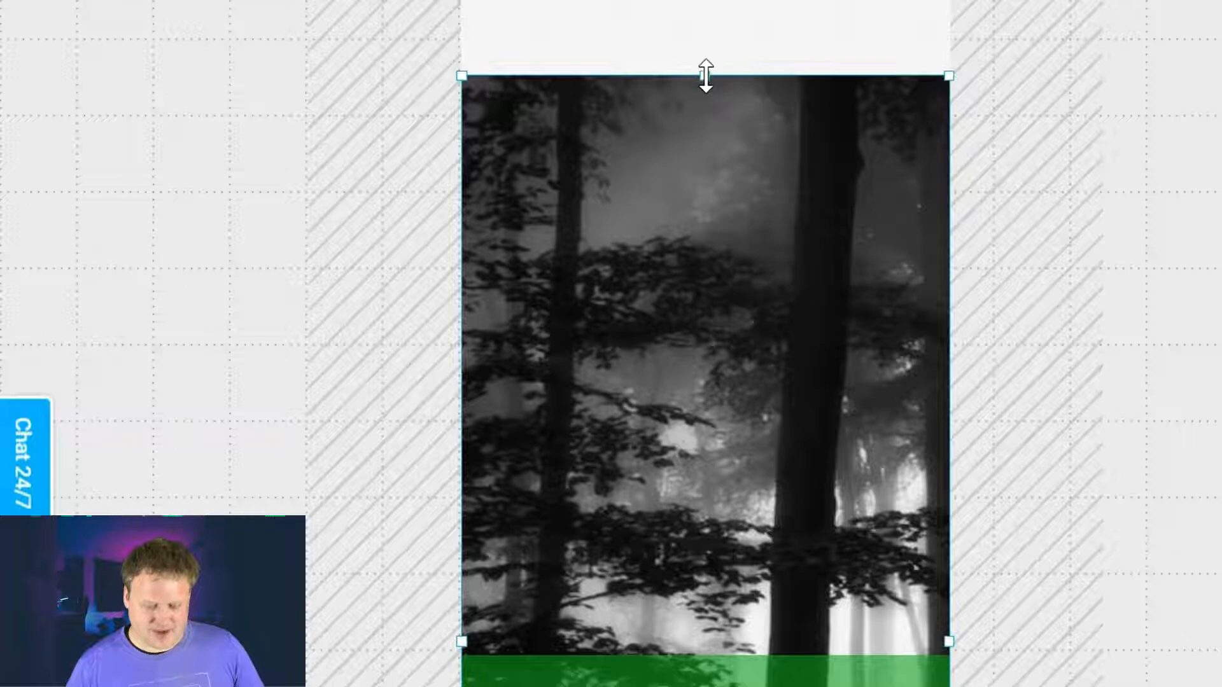
{"action": "left_click_drag", "start_coordinate": [706, 76], "coordinate": [666, 347]}
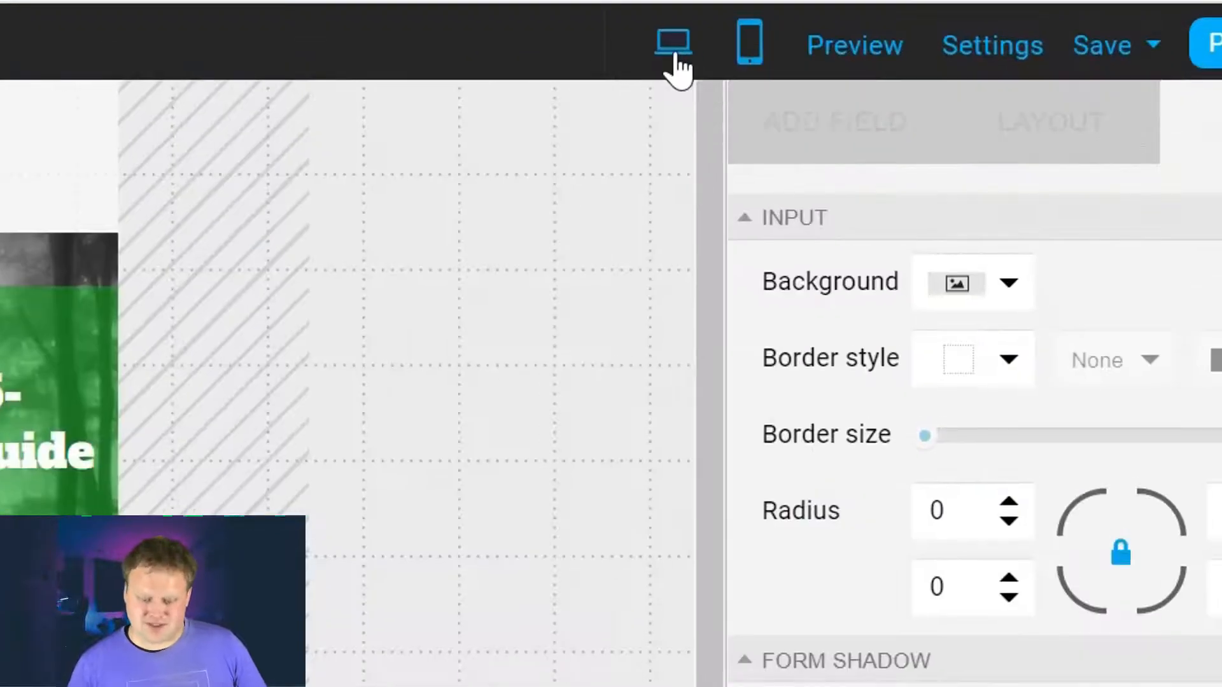
{"action": "left_click", "coordinate": [872, 91]}
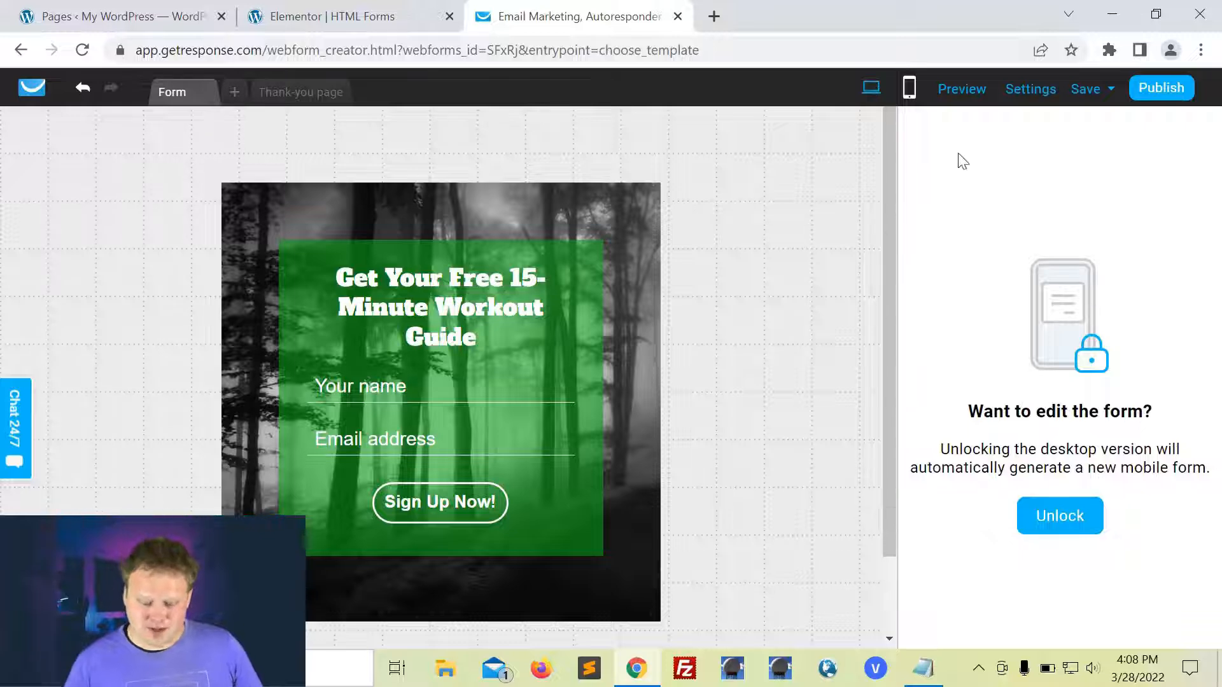
{"action": "left_click", "coordinate": [961, 90]}
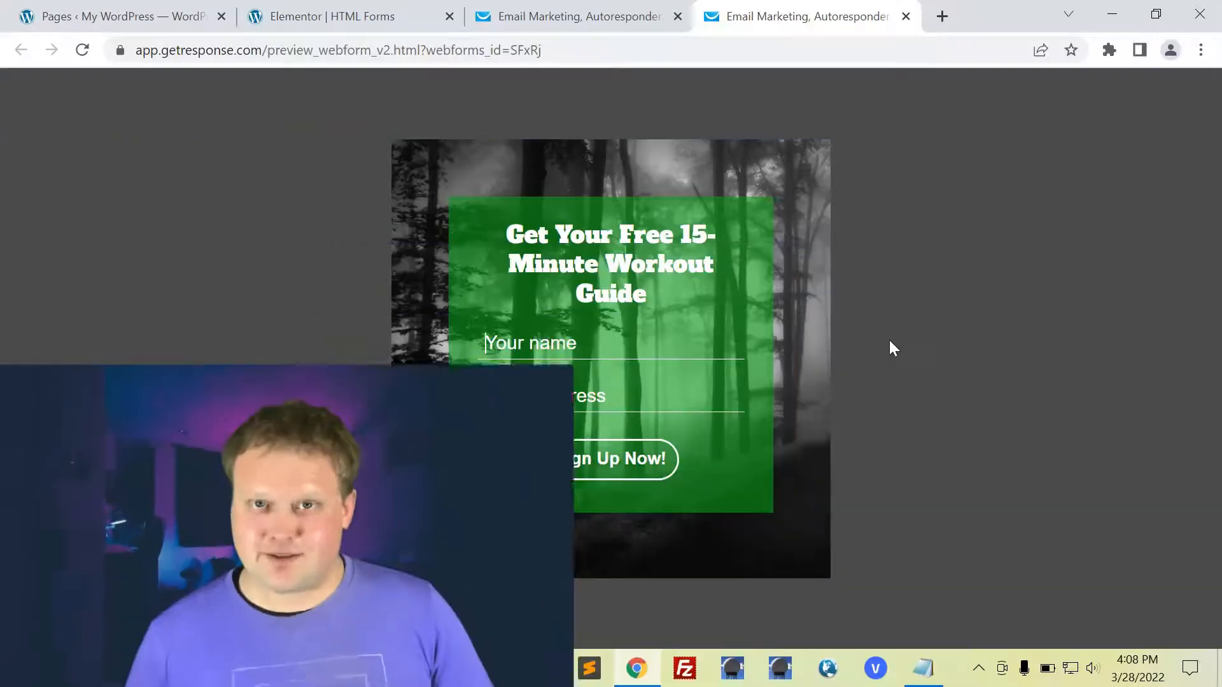
{"action": "left_click", "coordinate": [906, 16]}
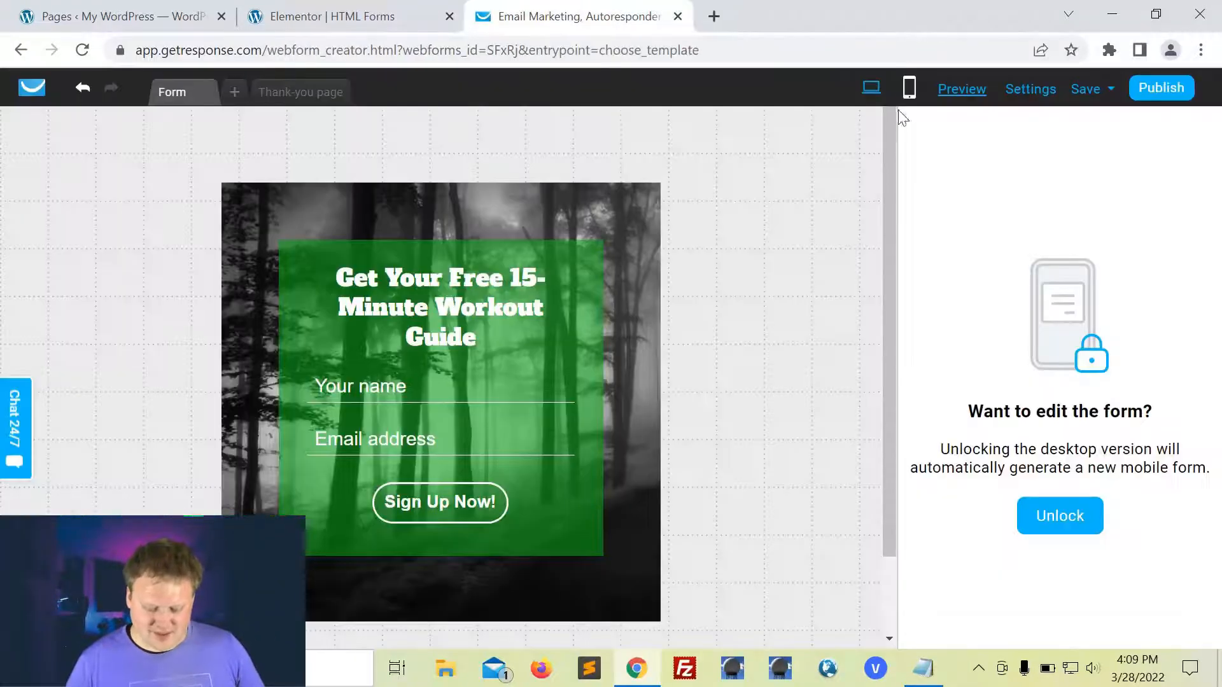
{"action": "left_click", "coordinate": [909, 93]}
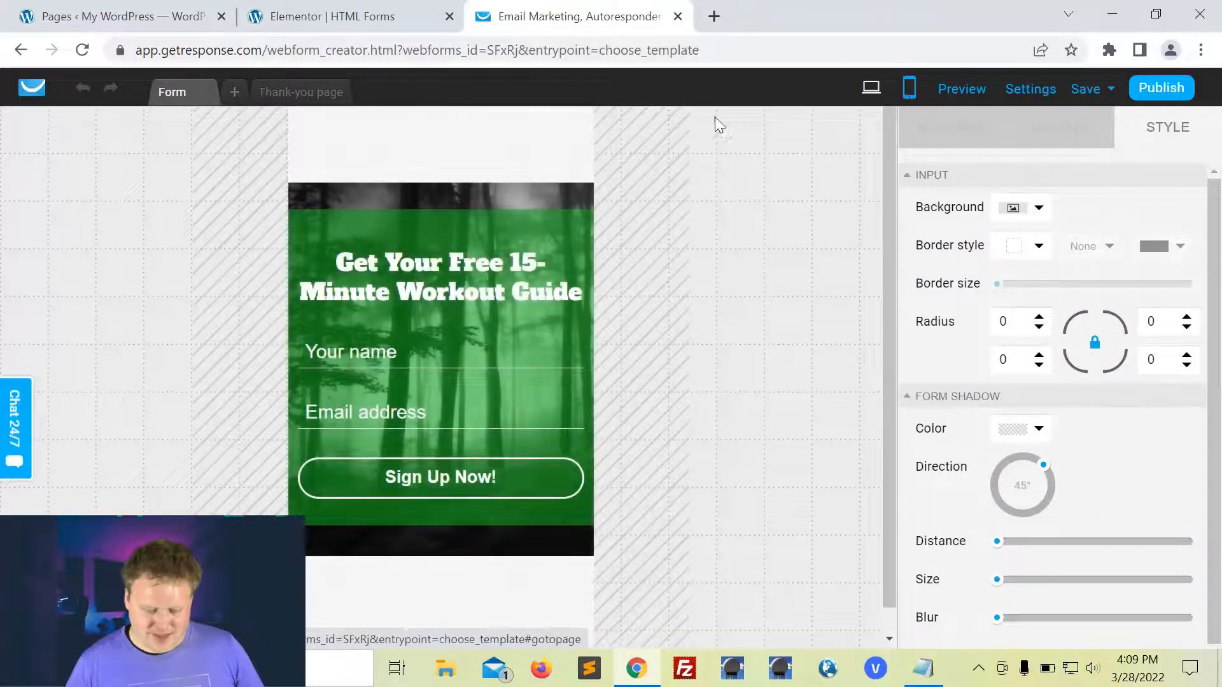
{"action": "left_click", "coordinate": [960, 91]}
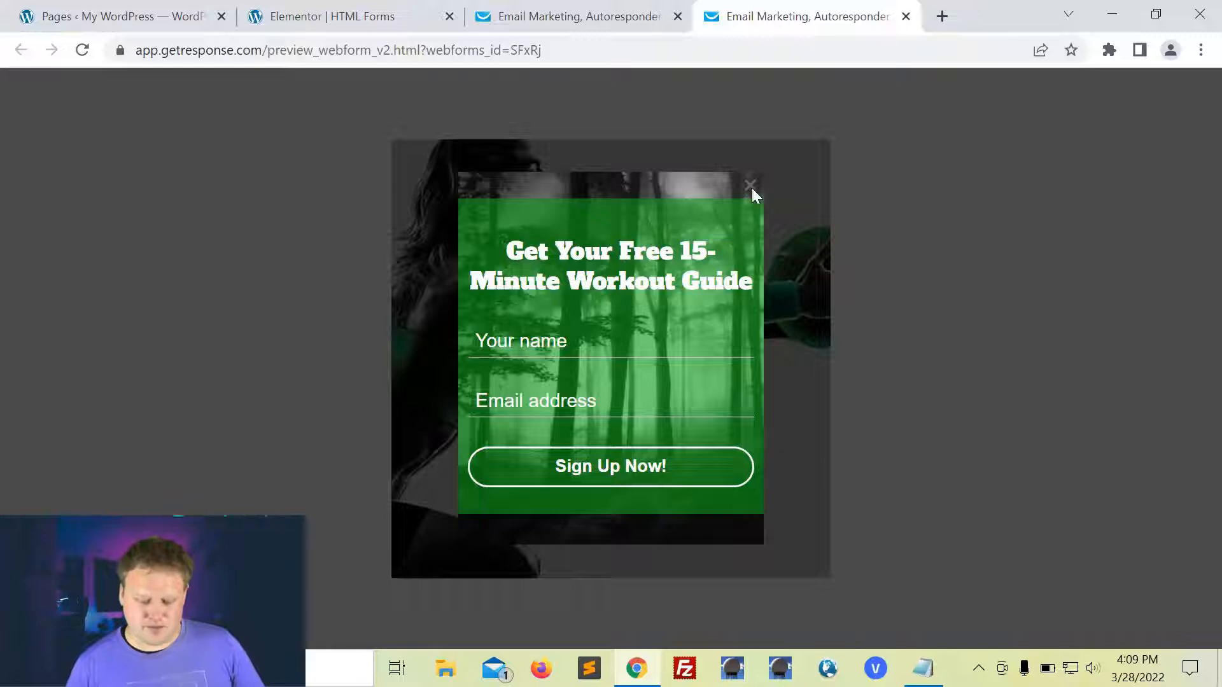
{"action": "left_click", "coordinate": [906, 16]}
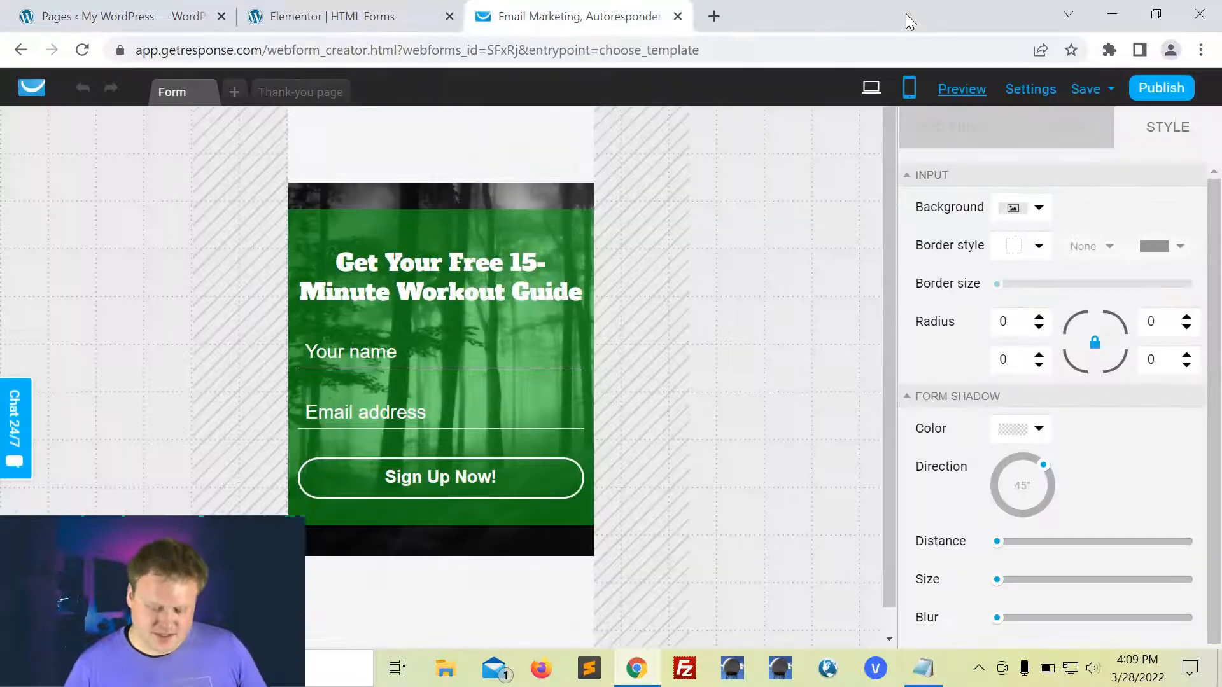
{"action": "left_click", "coordinate": [871, 98]}
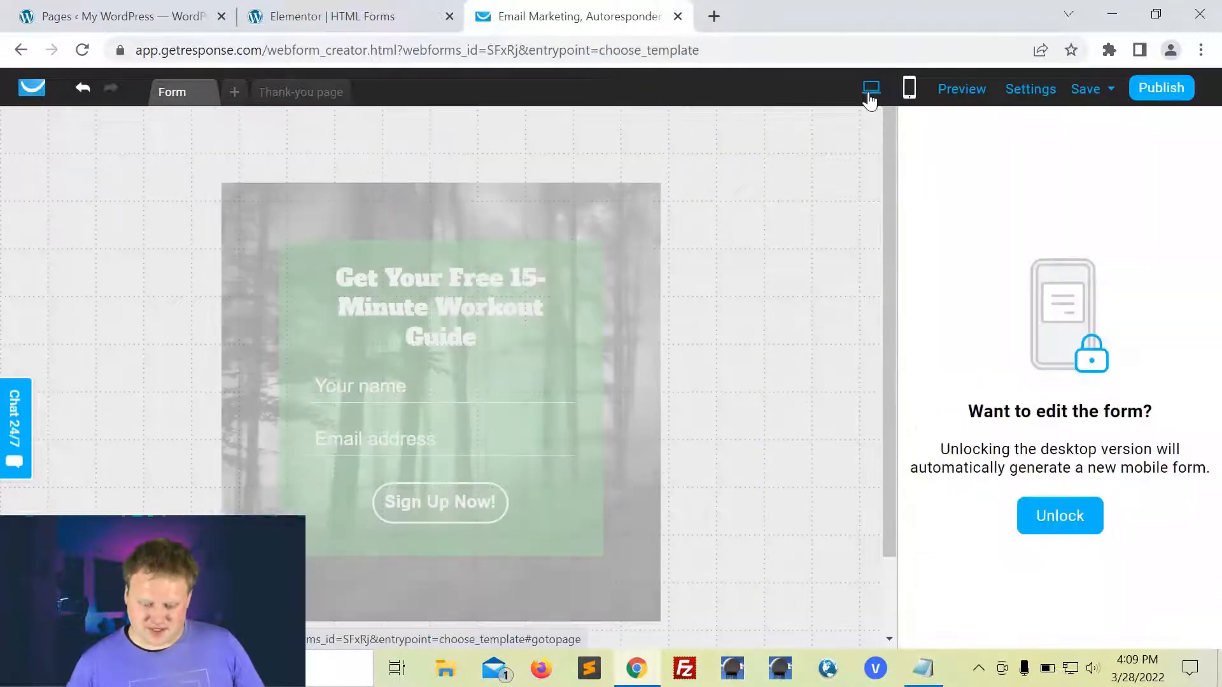
{"action": "left_click", "coordinate": [1076, 95]}
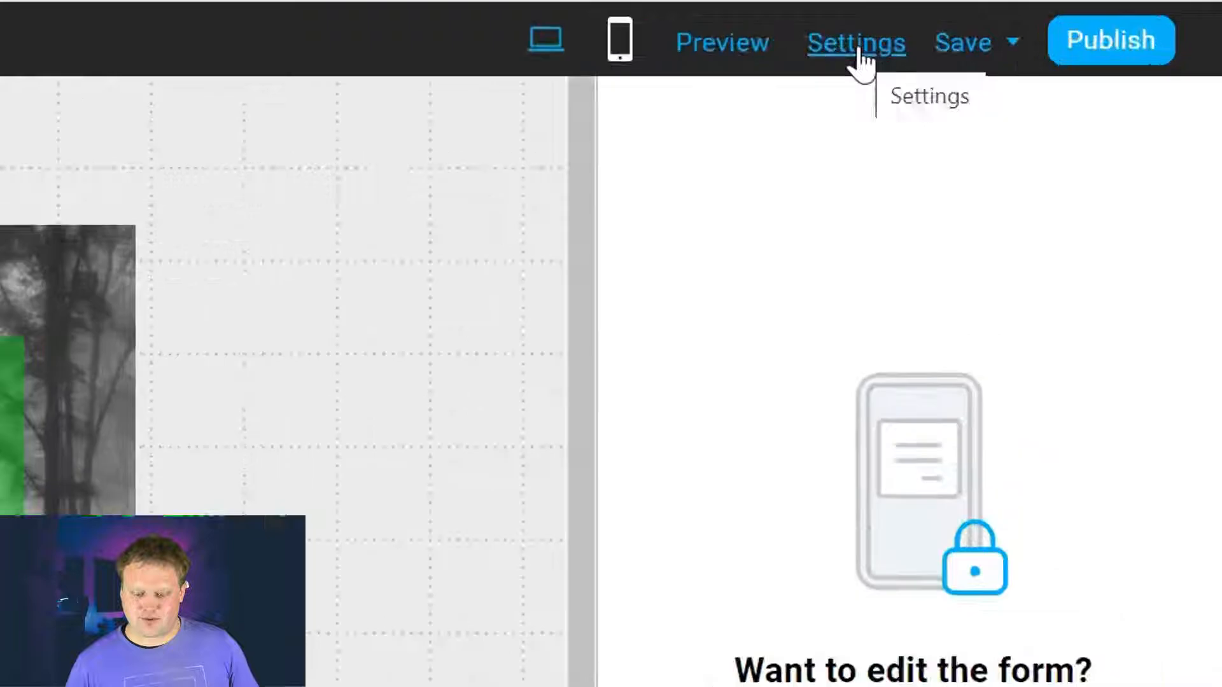
Step: In the form settings, replace the form name with 'Main Form'
{"action": "left_click", "coordinate": [1032, 95]}
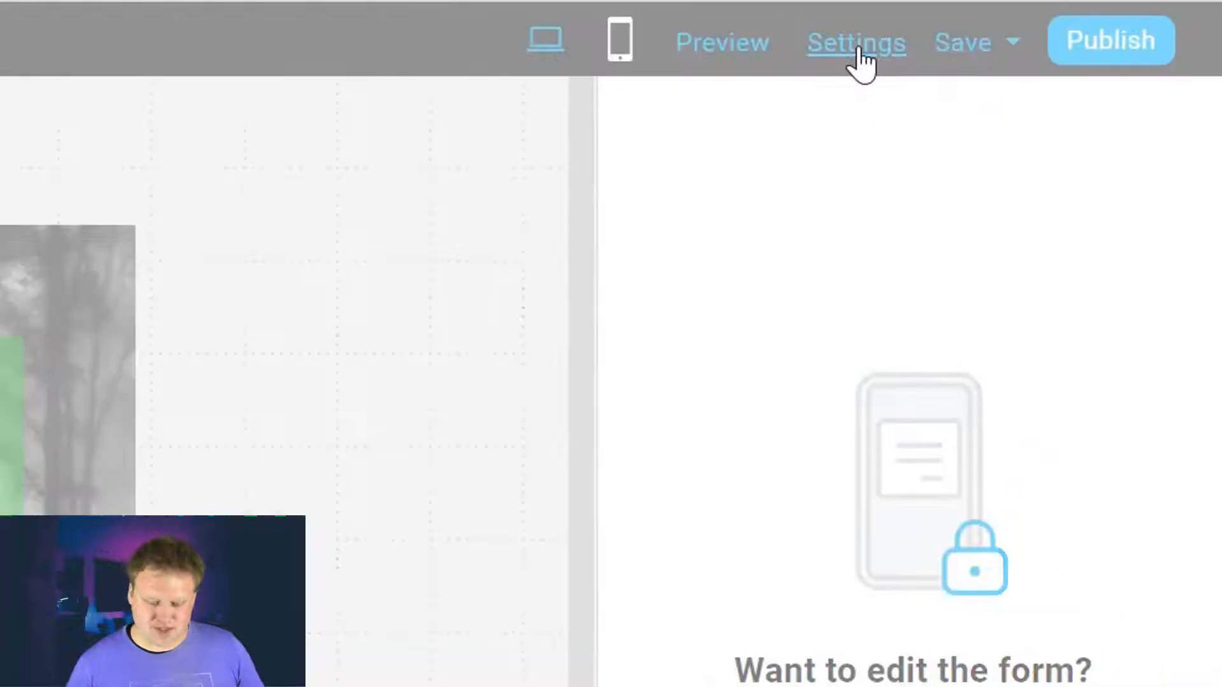
{"action": "scroll", "coordinate": [839, 307], "scroll_direction": "down", "scroll_amount": 1}
{"action": "scroll", "coordinate": [839, 307], "scroll_direction": "up", "scroll_amount": 1}
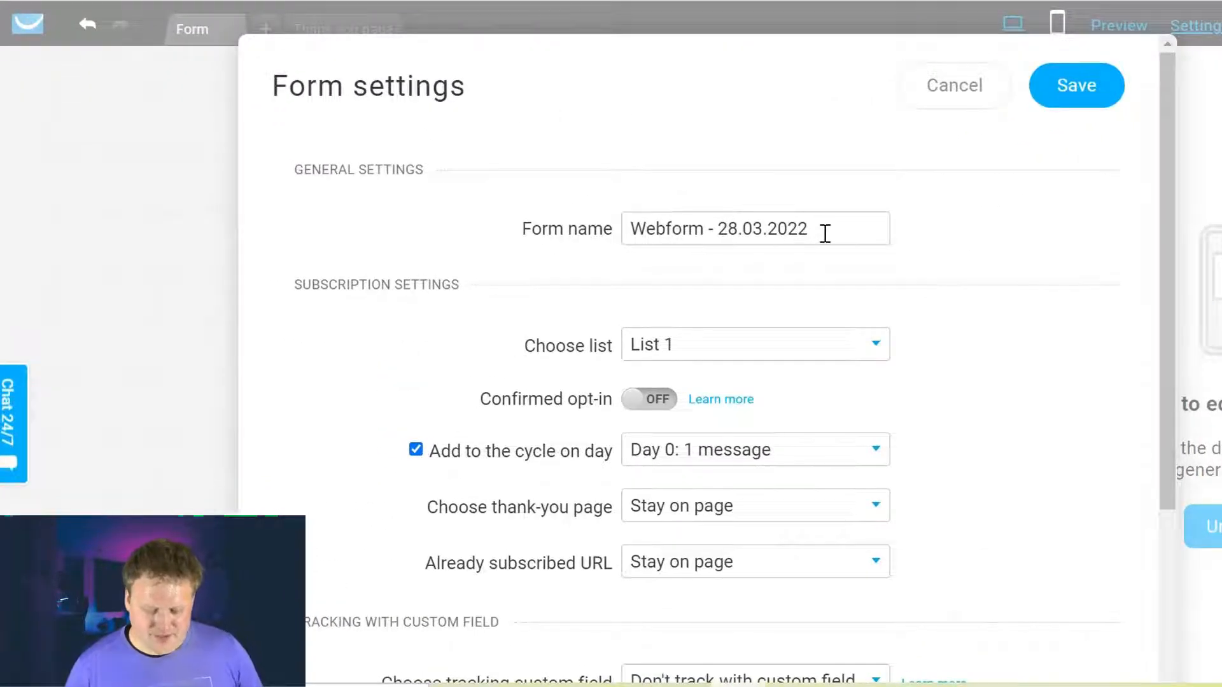
{"action": "double_click", "coordinate": [824, 232]}
{"action": "triple_click", "coordinate": [825, 234]}
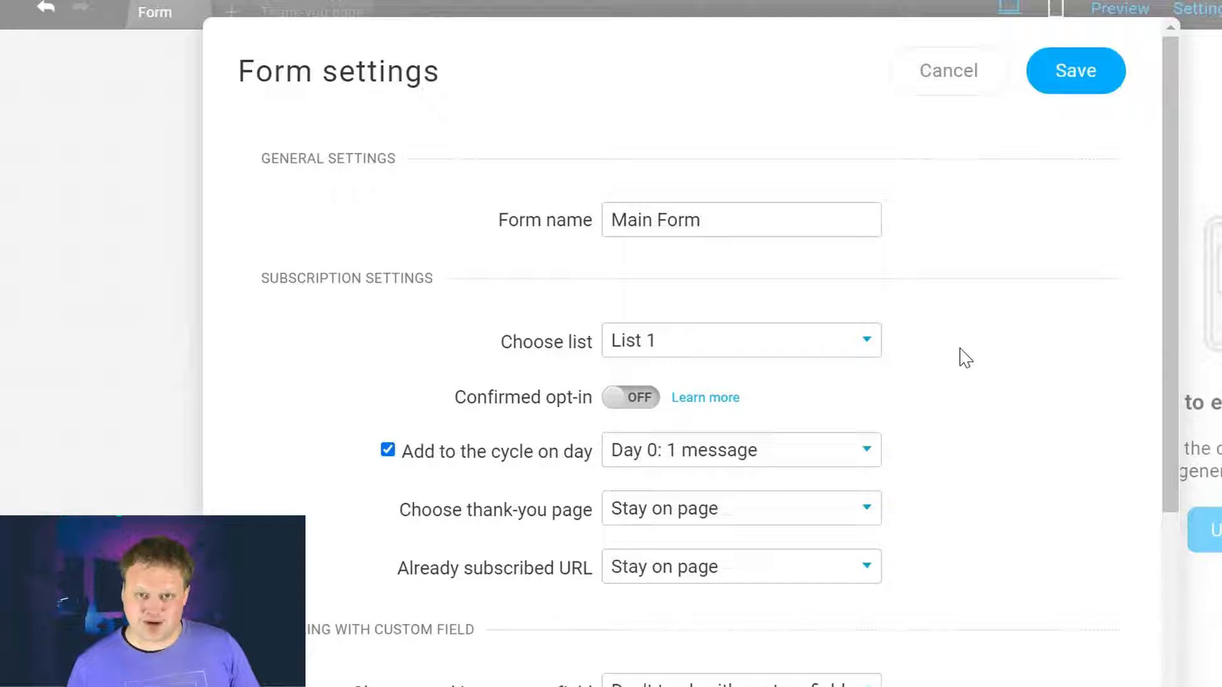
Step: Keep List 1 as the subscriber list, turn confirmed opt-in off, and check the autoresponder day
{"action": "left_click", "coordinate": [866, 341]}
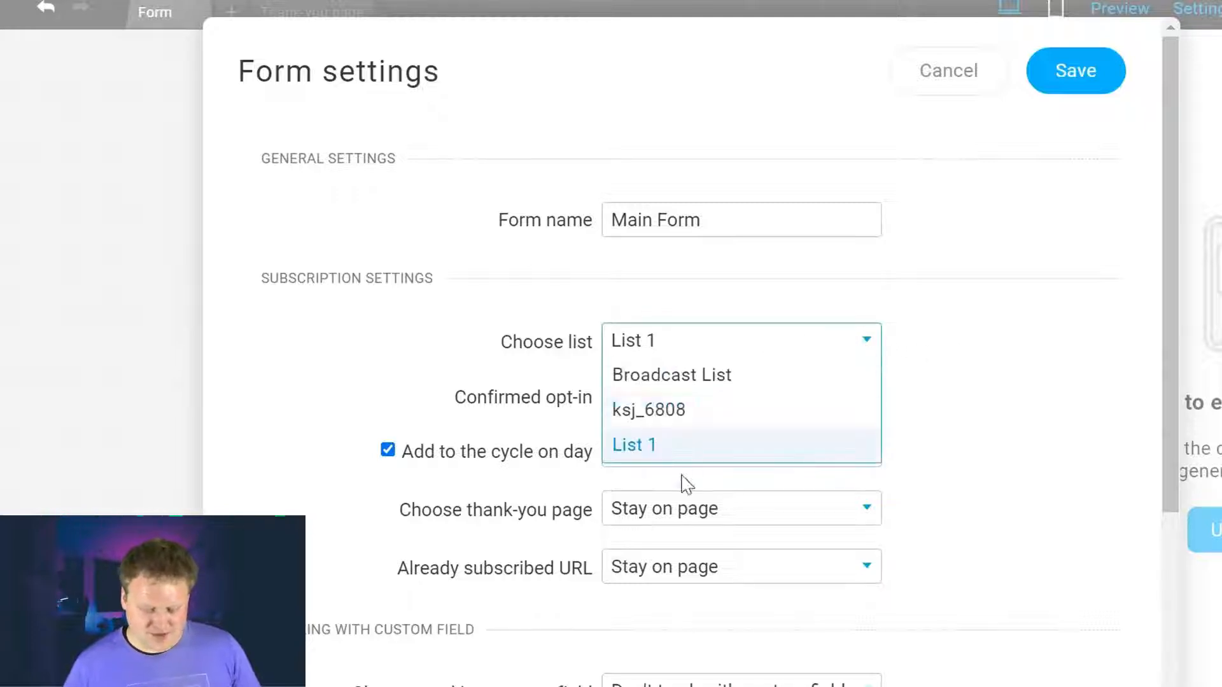
{"action": "left_click", "coordinate": [943, 405]}
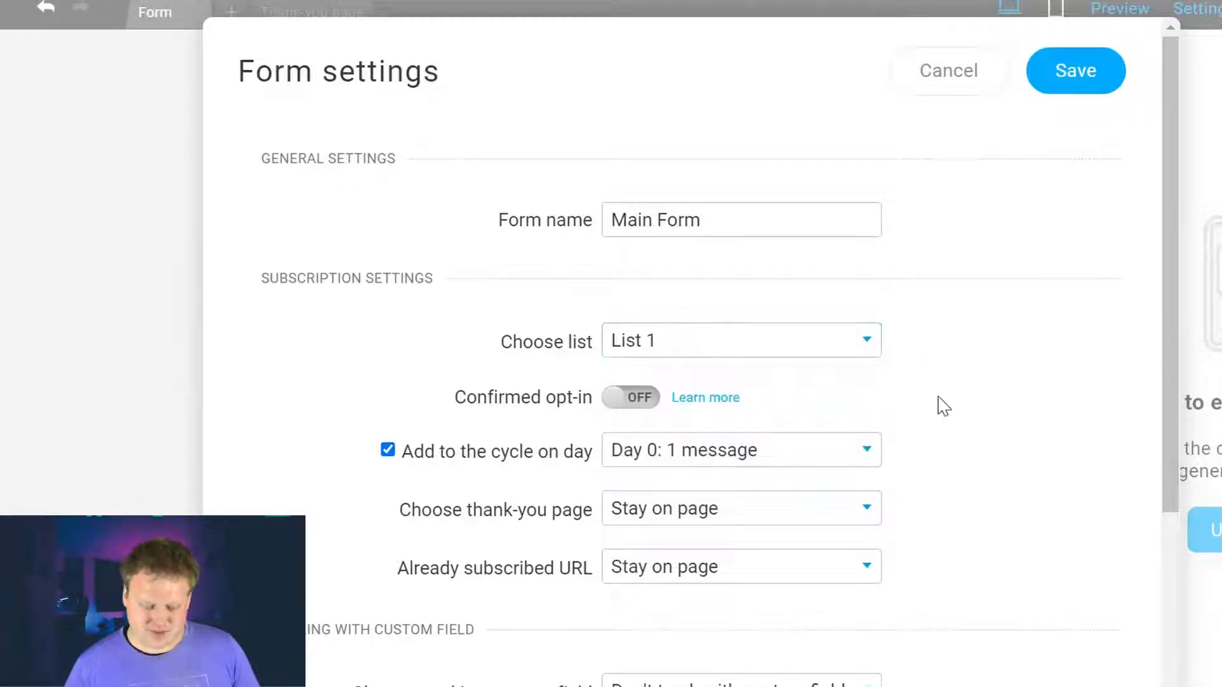
{"action": "scroll", "coordinate": [862, 423], "scroll_direction": "down", "scroll_amount": 2}
{"action": "left_click", "coordinate": [613, 261]}
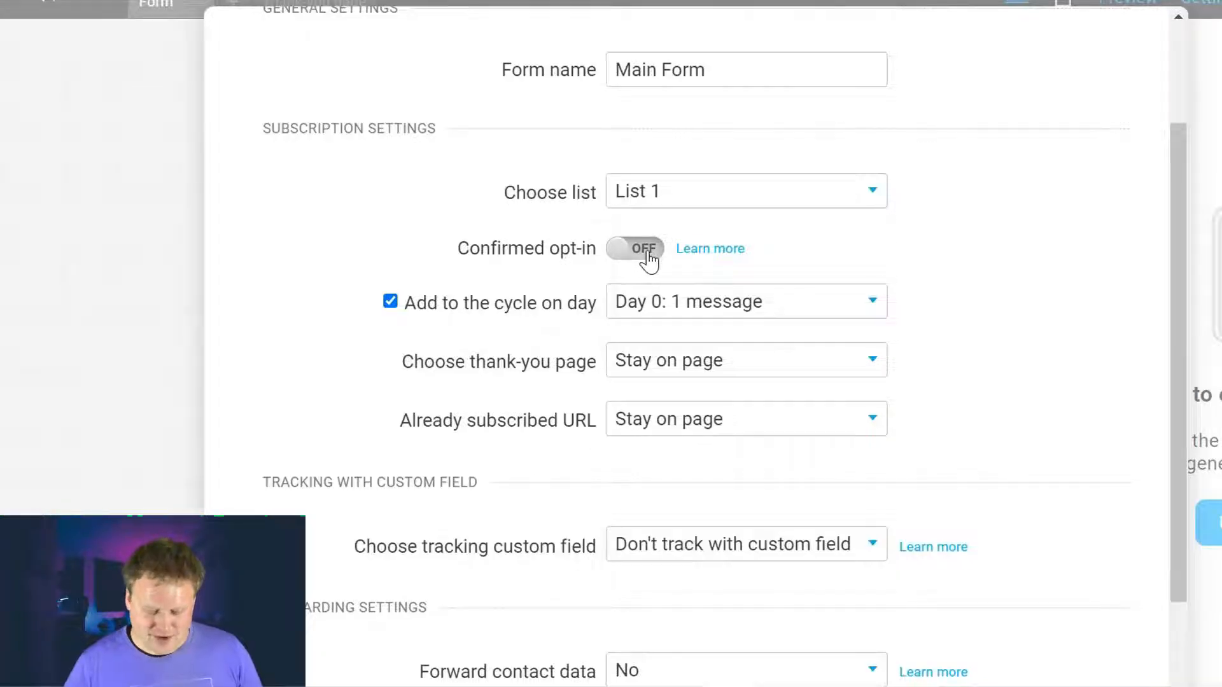
{"action": "scroll", "coordinate": [444, 265], "scroll_direction": "down", "scroll_amount": 1}
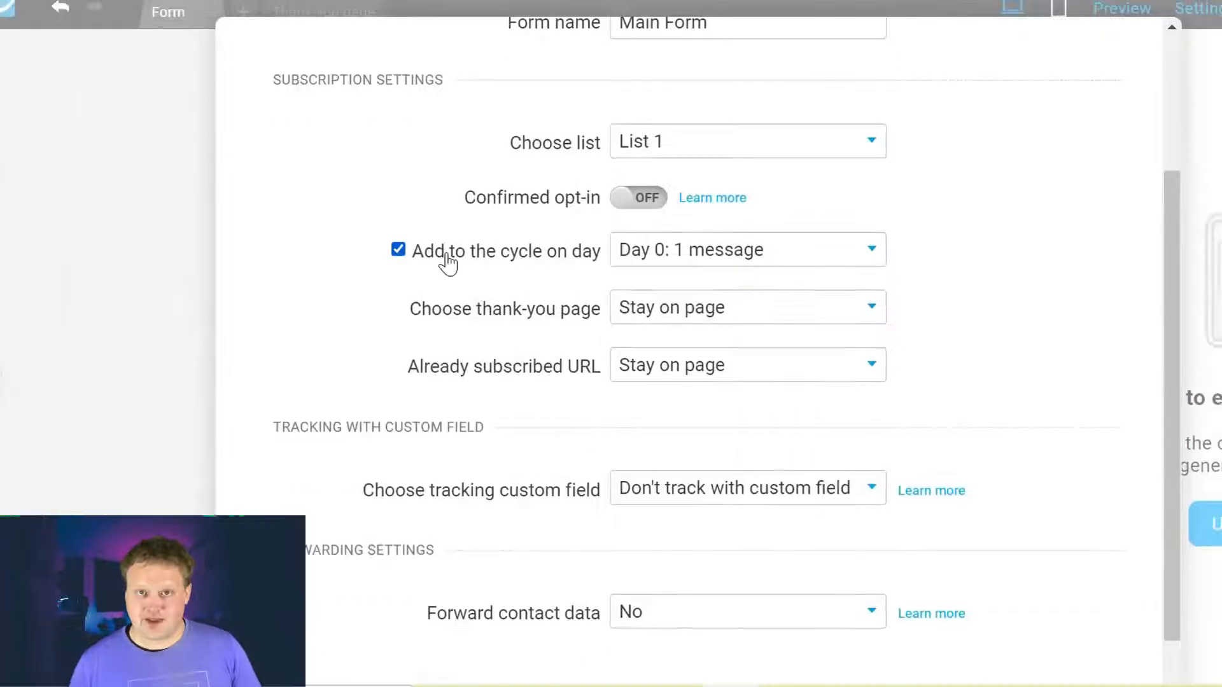
{"action": "left_click", "coordinate": [871, 256]}
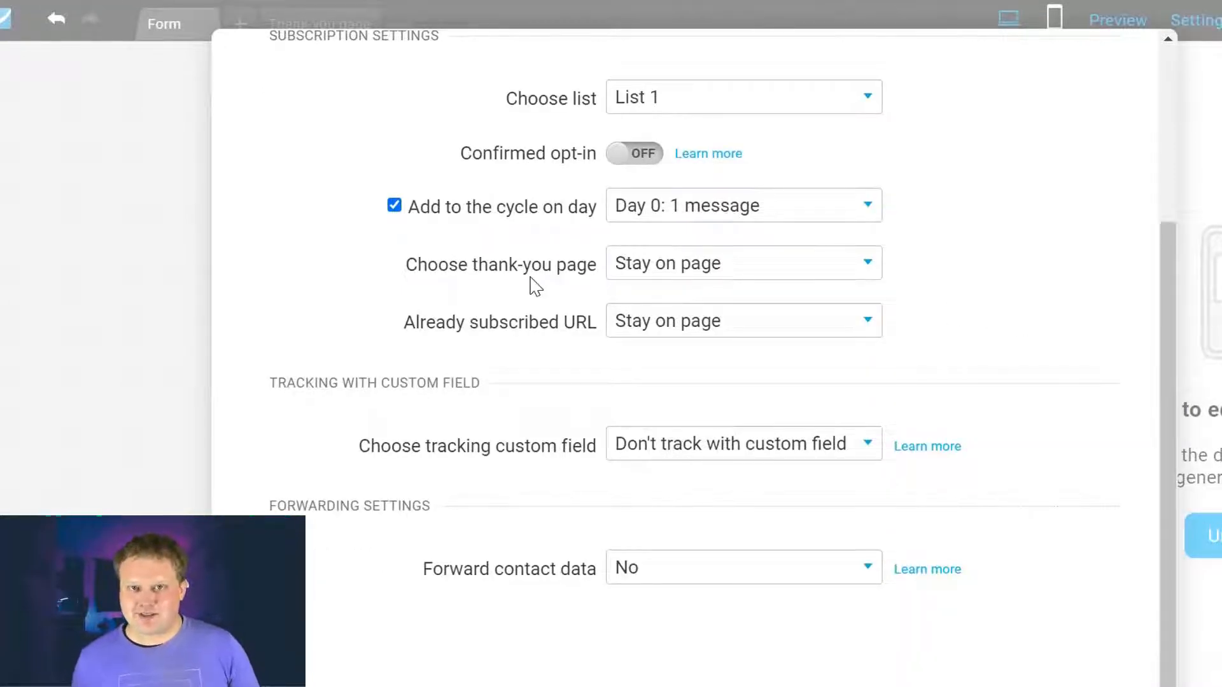
Step: Set the thank-you page to Stay on page
{"action": "left_click", "coordinate": [767, 266]}
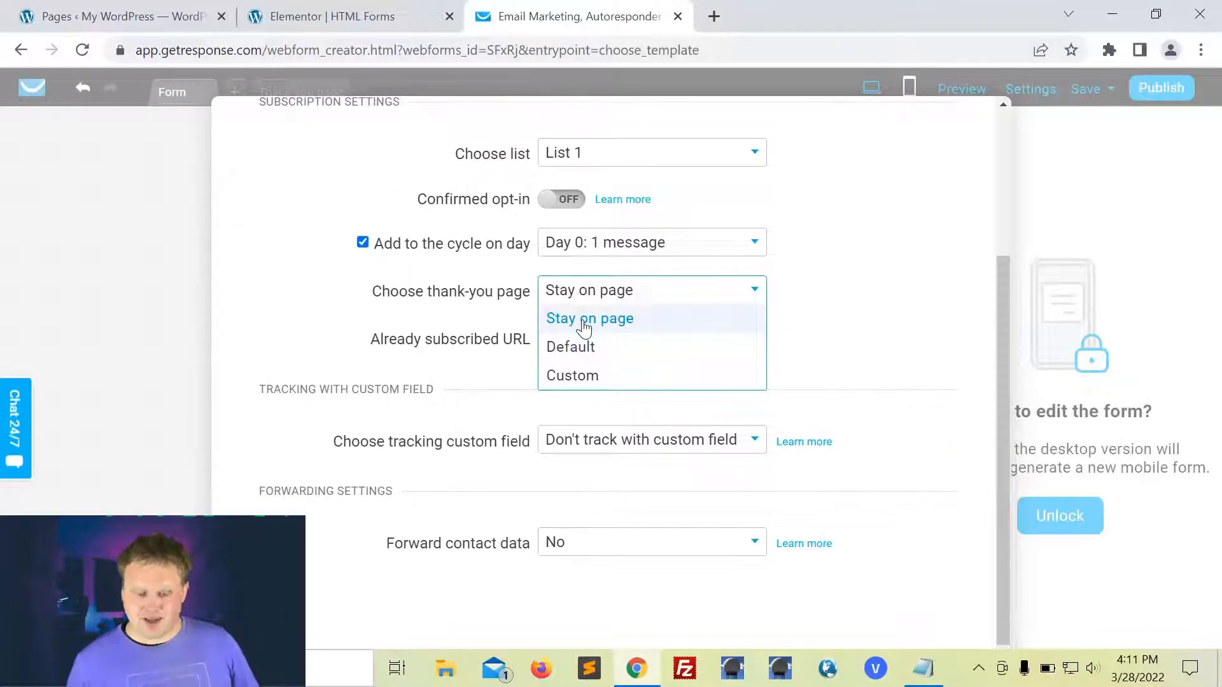
{"action": "left_click", "coordinate": [579, 349]}
{"action": "left_click", "coordinate": [741, 258]}
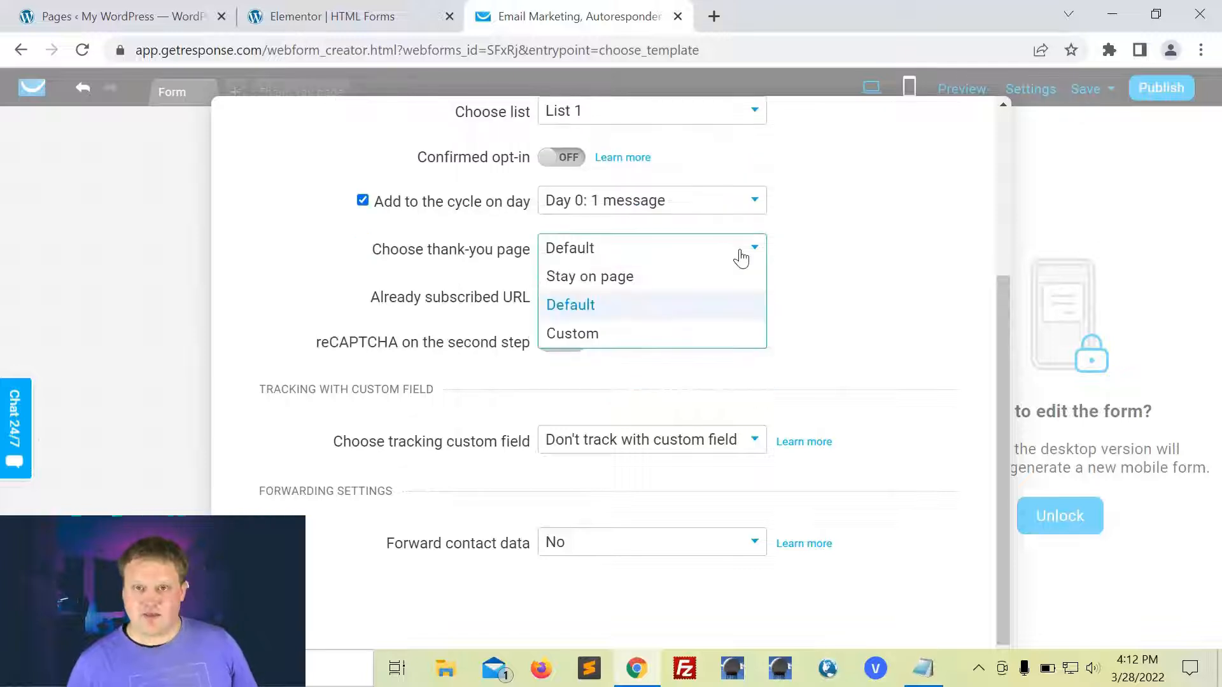
{"action": "left_click", "coordinate": [605, 335]}
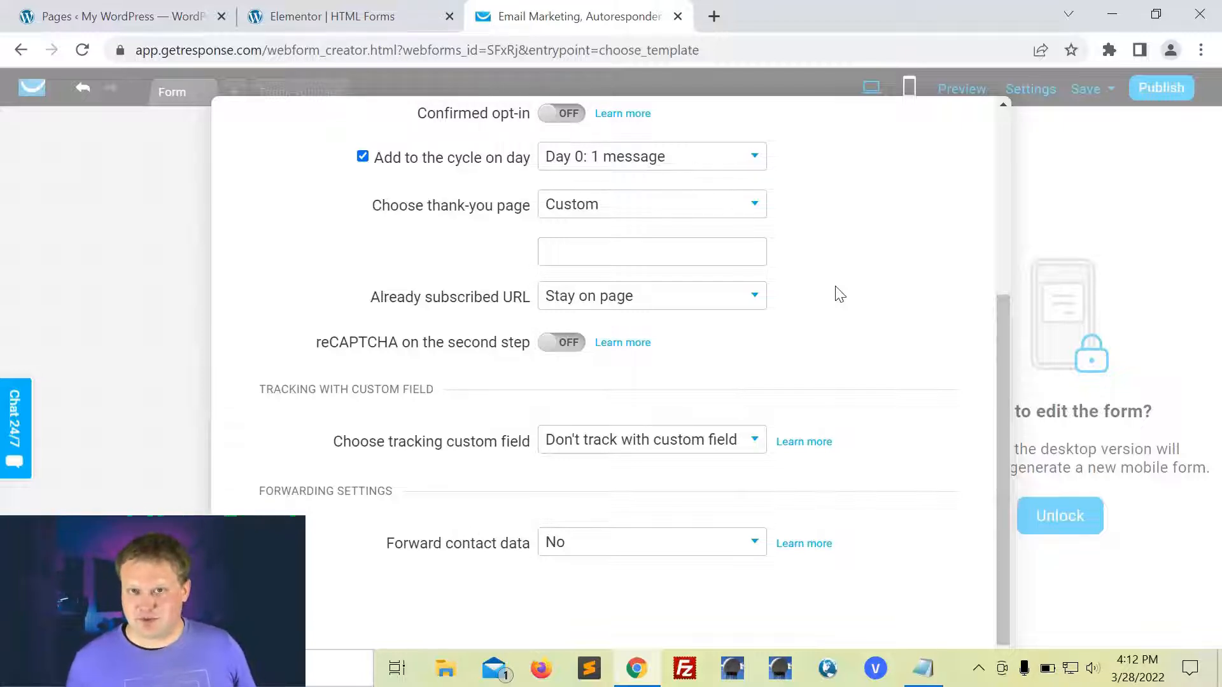
{"action": "left_click", "coordinate": [647, 209]}
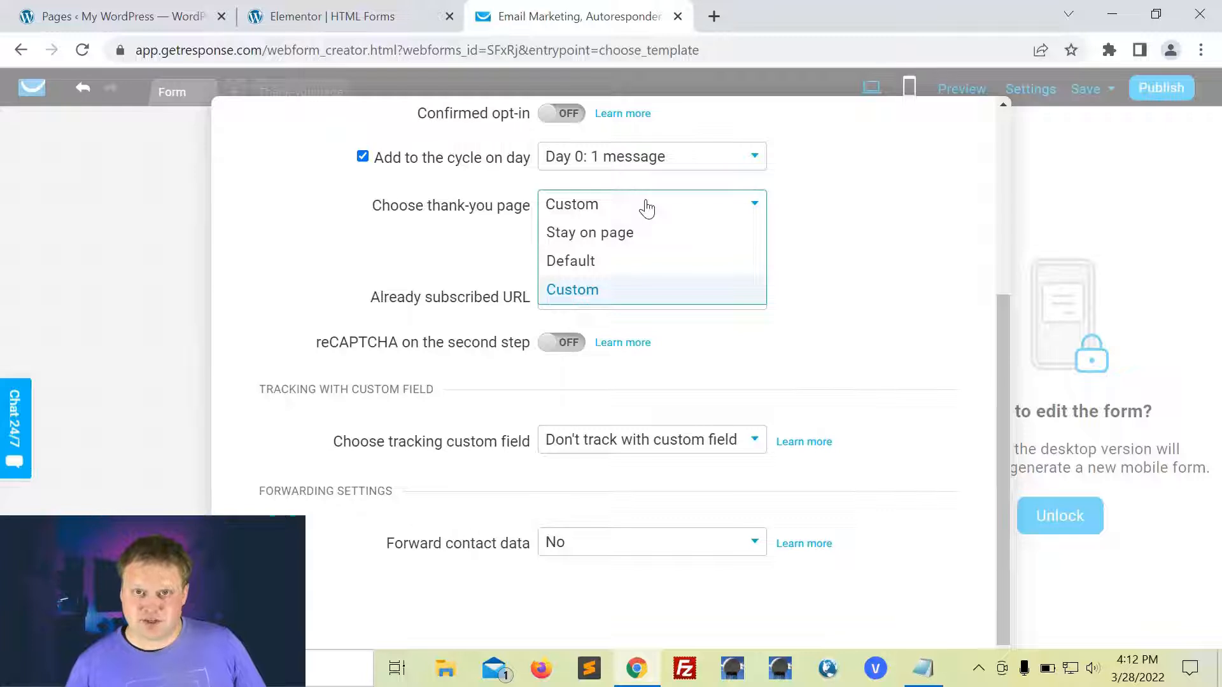
{"action": "left_click", "coordinate": [616, 234]}
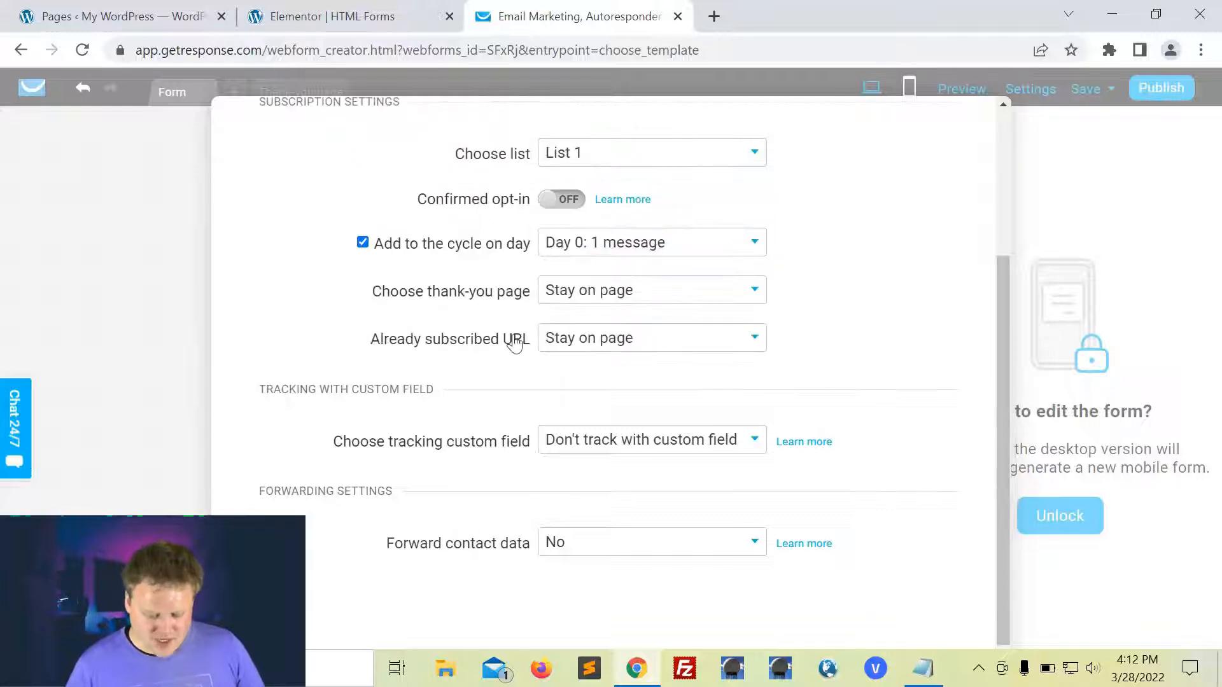
Step: Set the already-subscribed page to Stay on page and save the form settings
{"action": "left_click", "coordinate": [624, 350]}
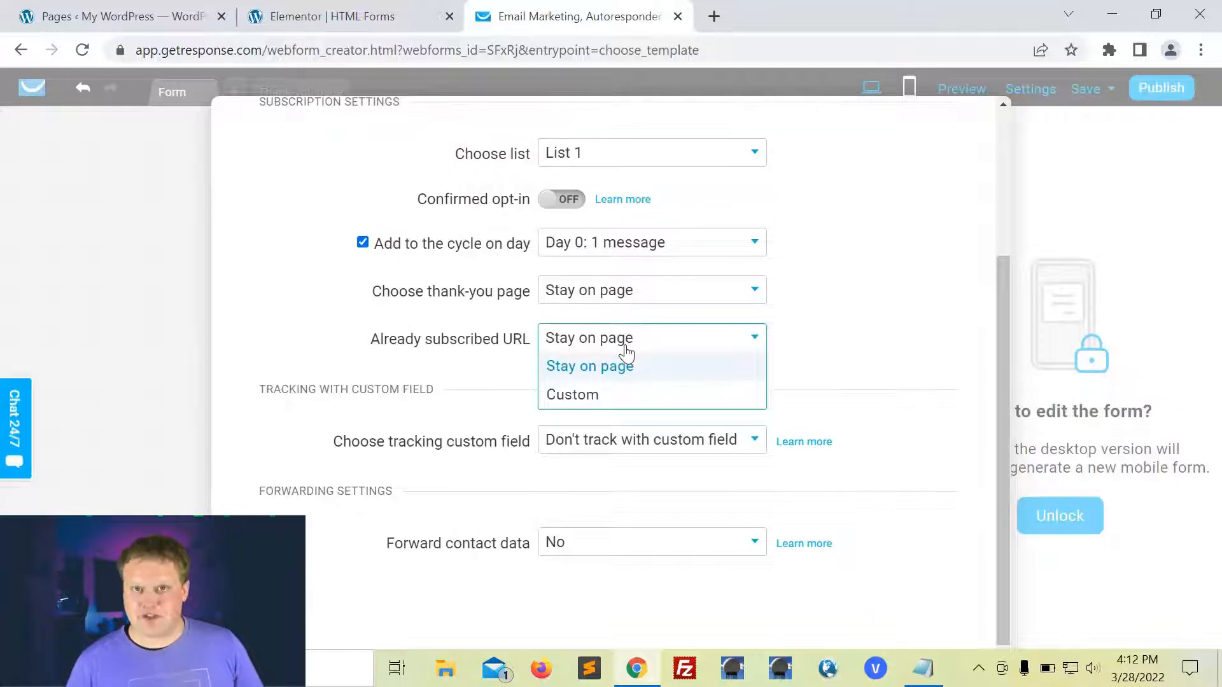
{"action": "left_click", "coordinate": [626, 349]}
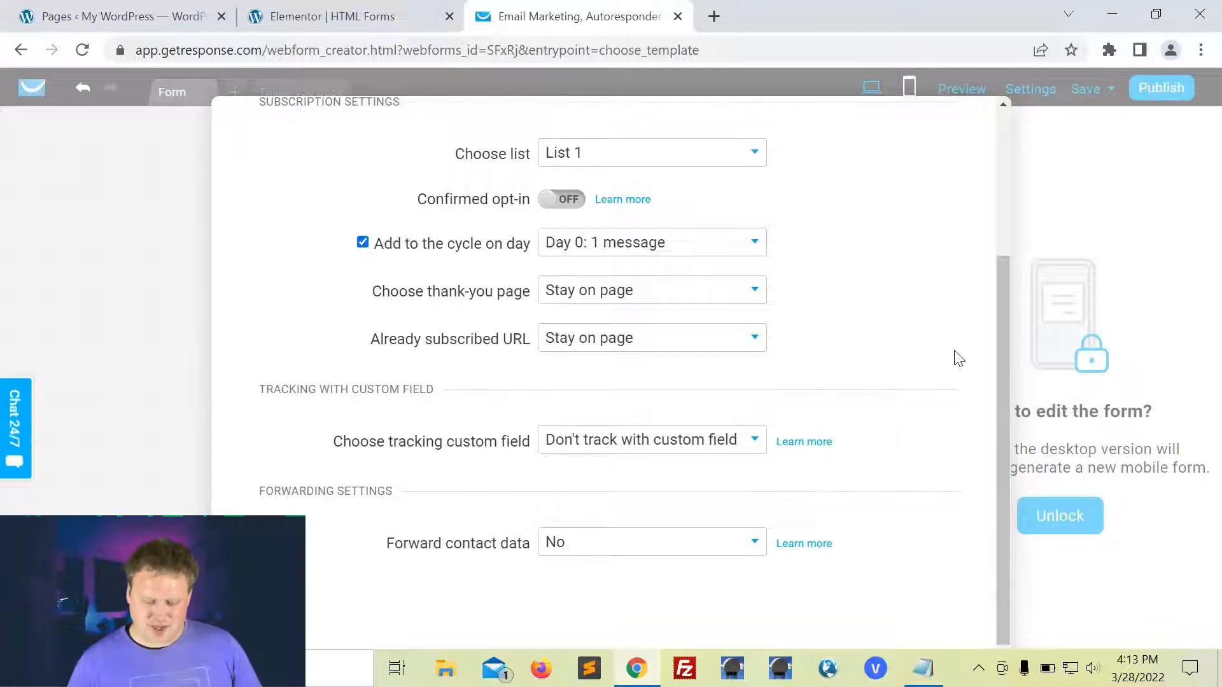
{"action": "scroll", "coordinate": [959, 358], "scroll_direction": "up", "scroll_amount": 2}
{"action": "scroll", "coordinate": [959, 358], "scroll_direction": "up", "scroll_amount": 2}
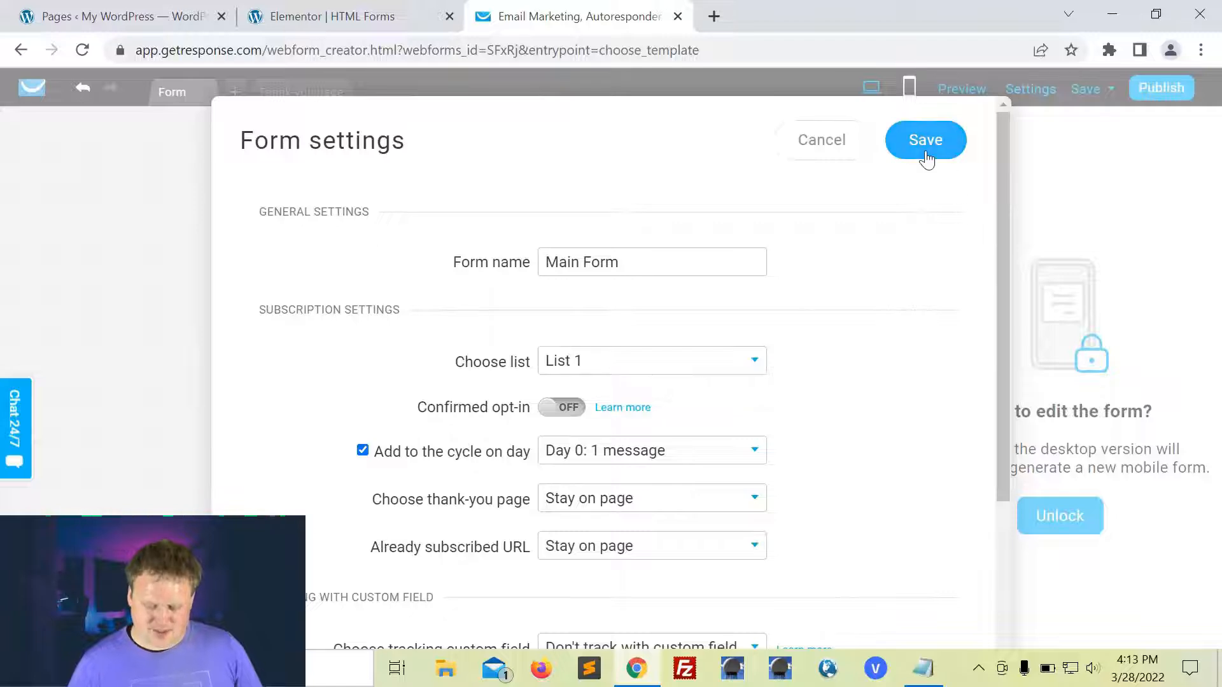
{"action": "left_click", "coordinate": [926, 159]}
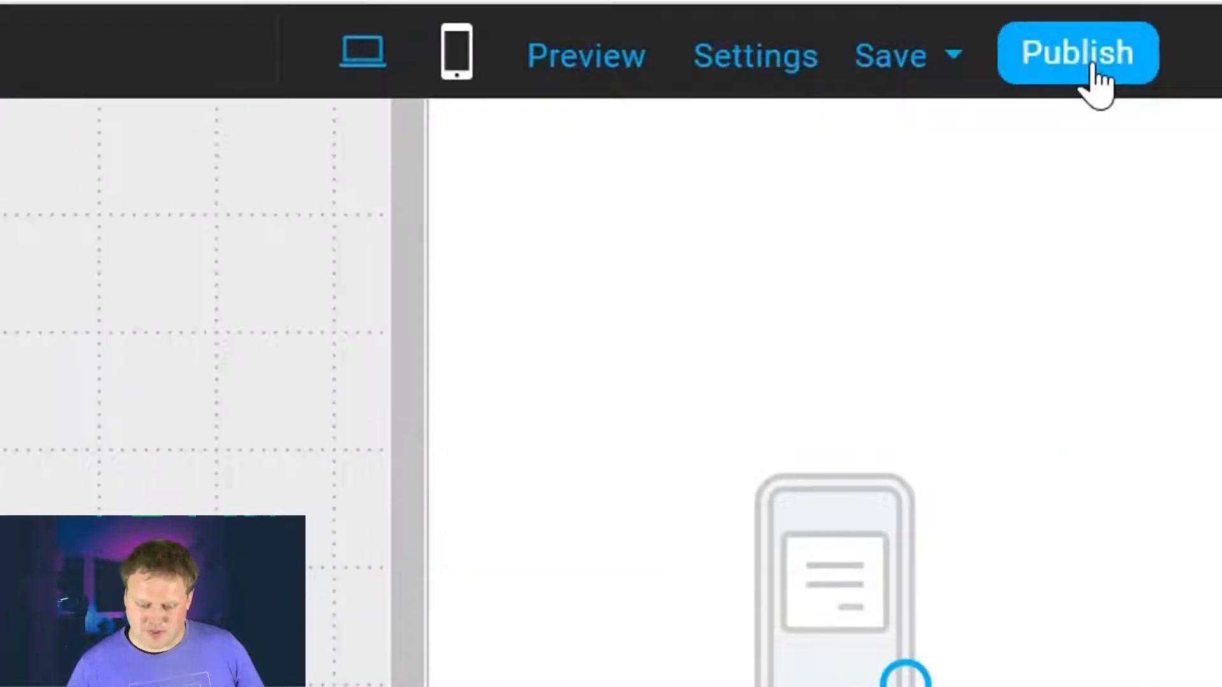
Step: Publish the form with 'I will install the form myself' and copy its JavaScript code
{"action": "left_click", "coordinate": [1093, 67]}
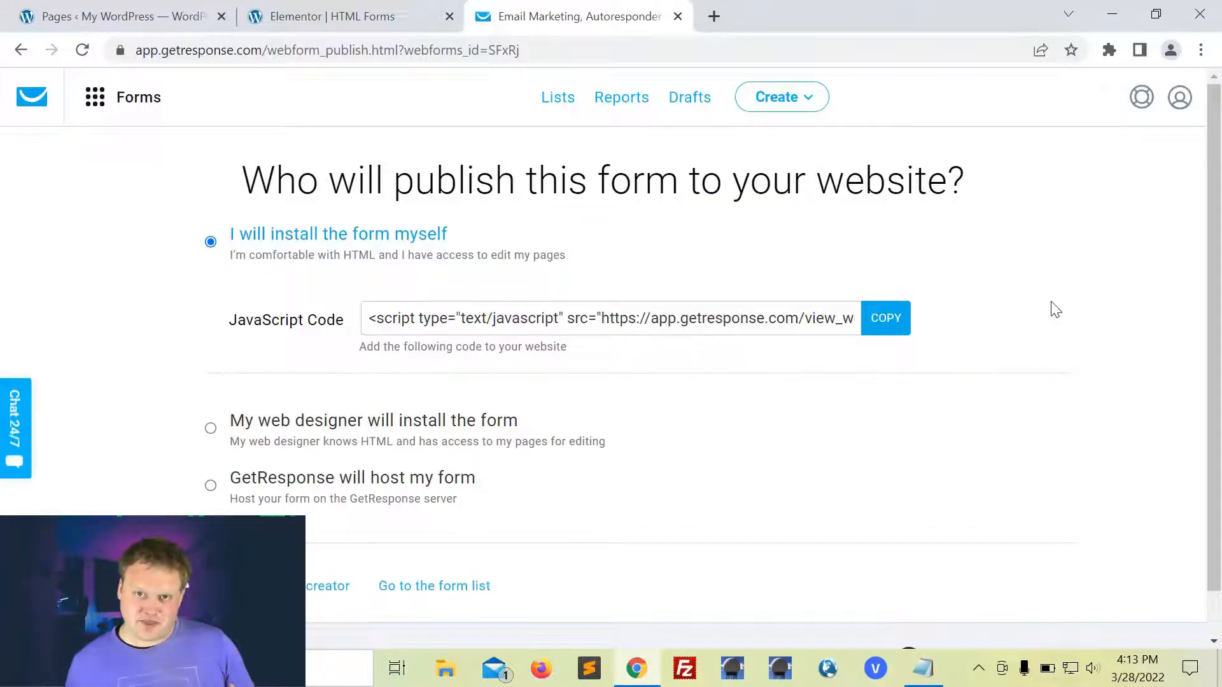
{"action": "scroll", "coordinate": [509, 263], "scroll_direction": "down", "scroll_amount": 1}
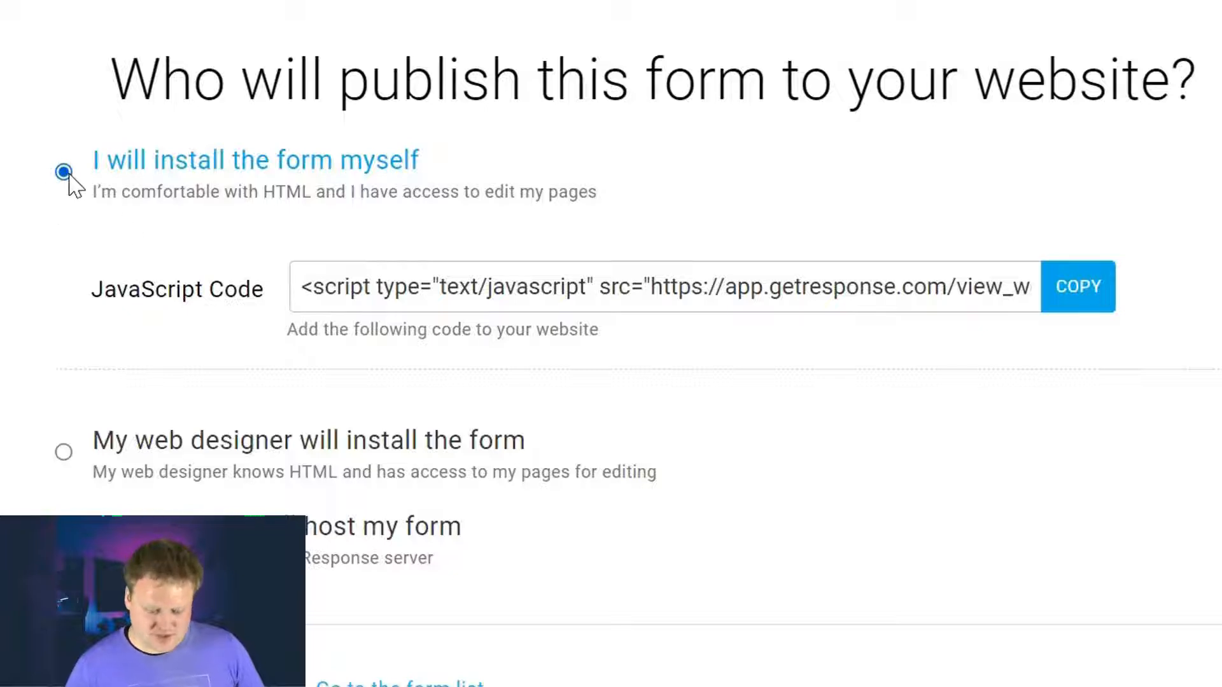
{"action": "left_click", "coordinate": [1090, 287]}
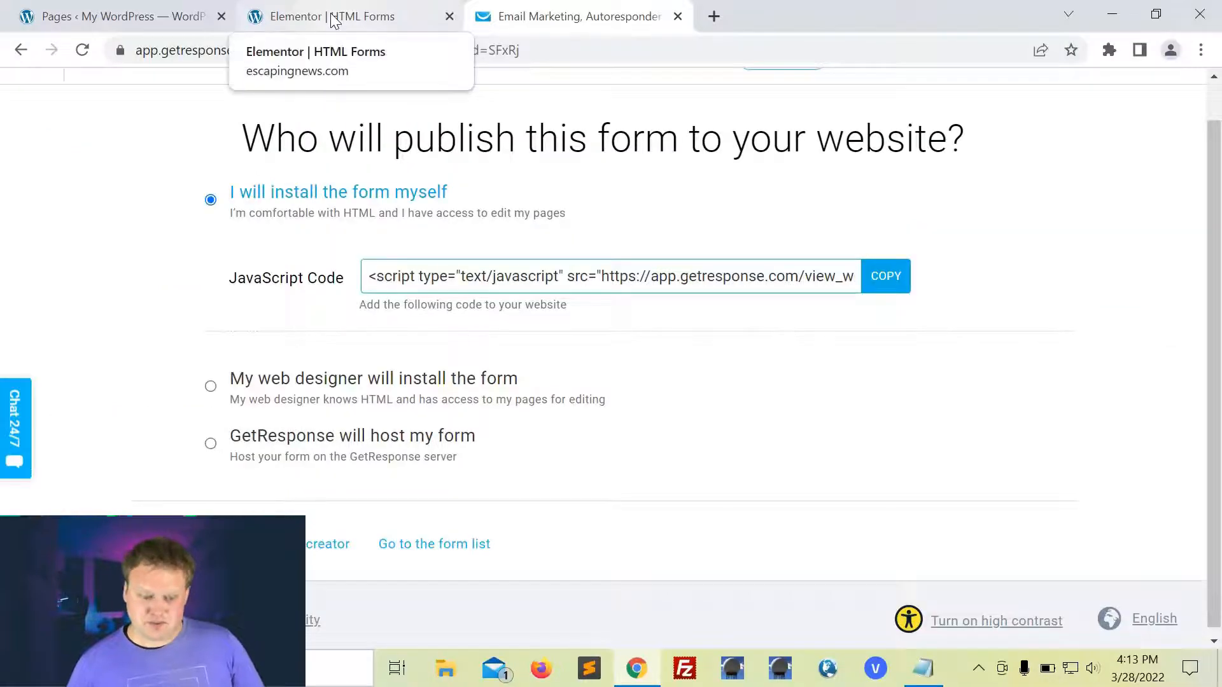
Step: Add a new one-column section to the HTML Forms page in Elementor
{"action": "left_click", "coordinate": [332, 21]}
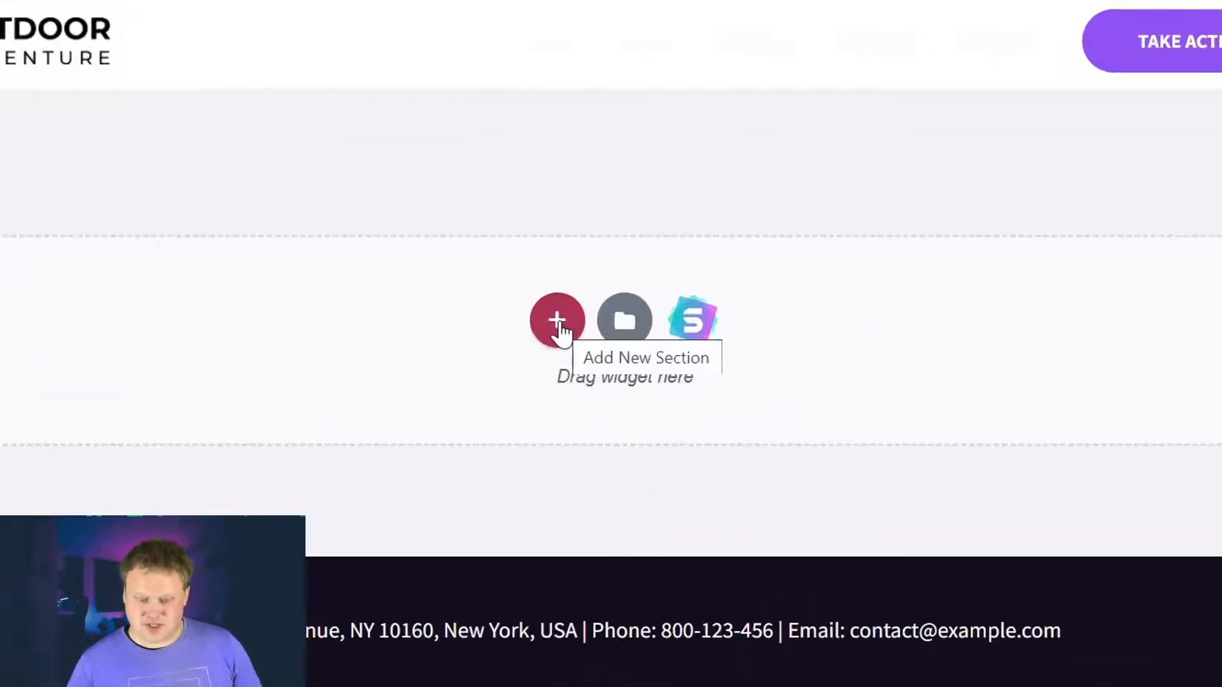
{"action": "left_click", "coordinate": [558, 321]}
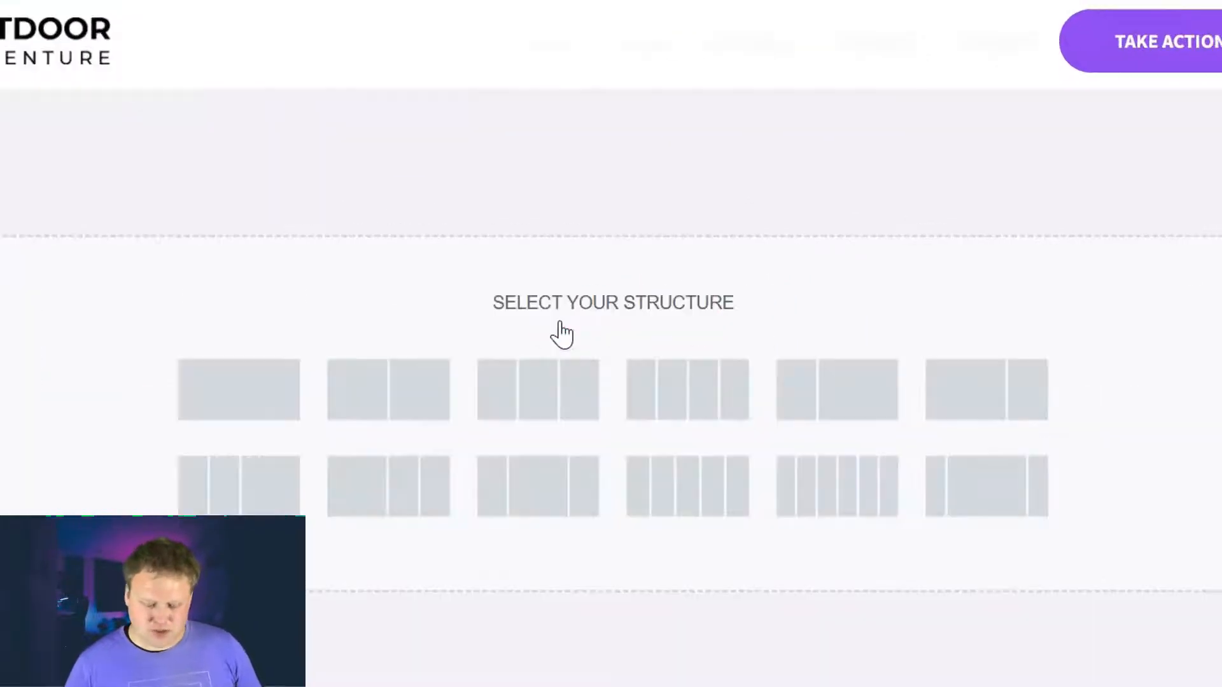
{"action": "left_click", "coordinate": [242, 415]}
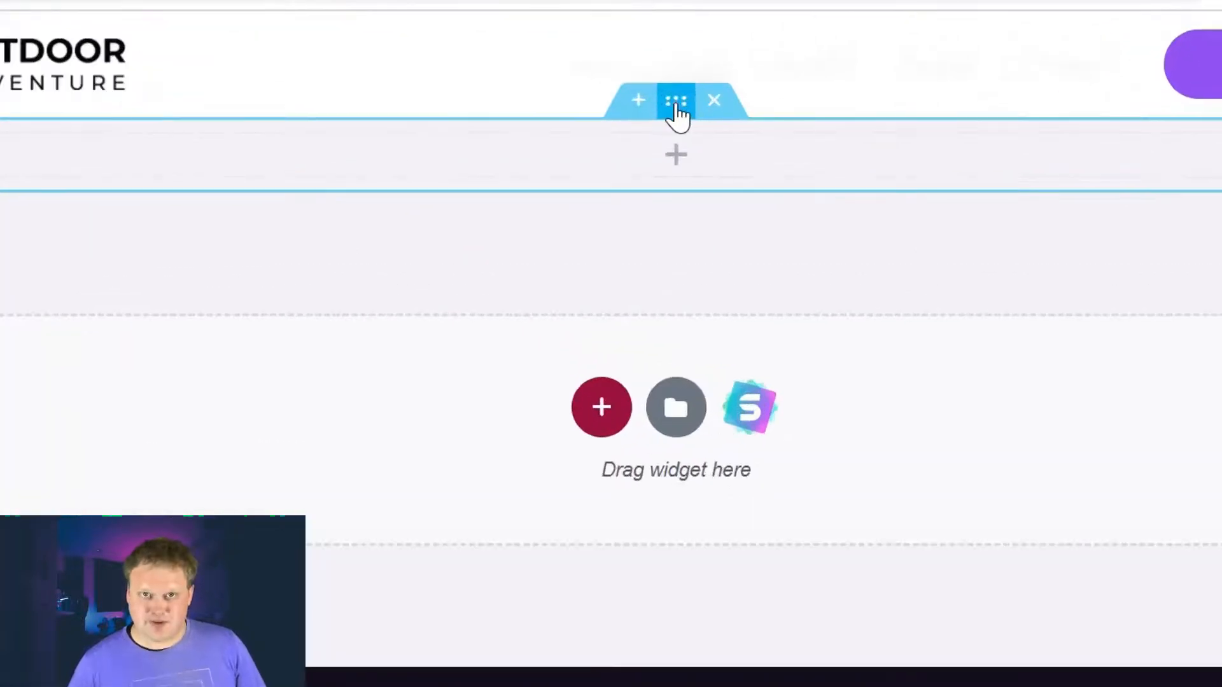
Step: Unlink the section's margins and set Top and Bottom to 50
{"action": "left_click", "coordinate": [677, 102]}
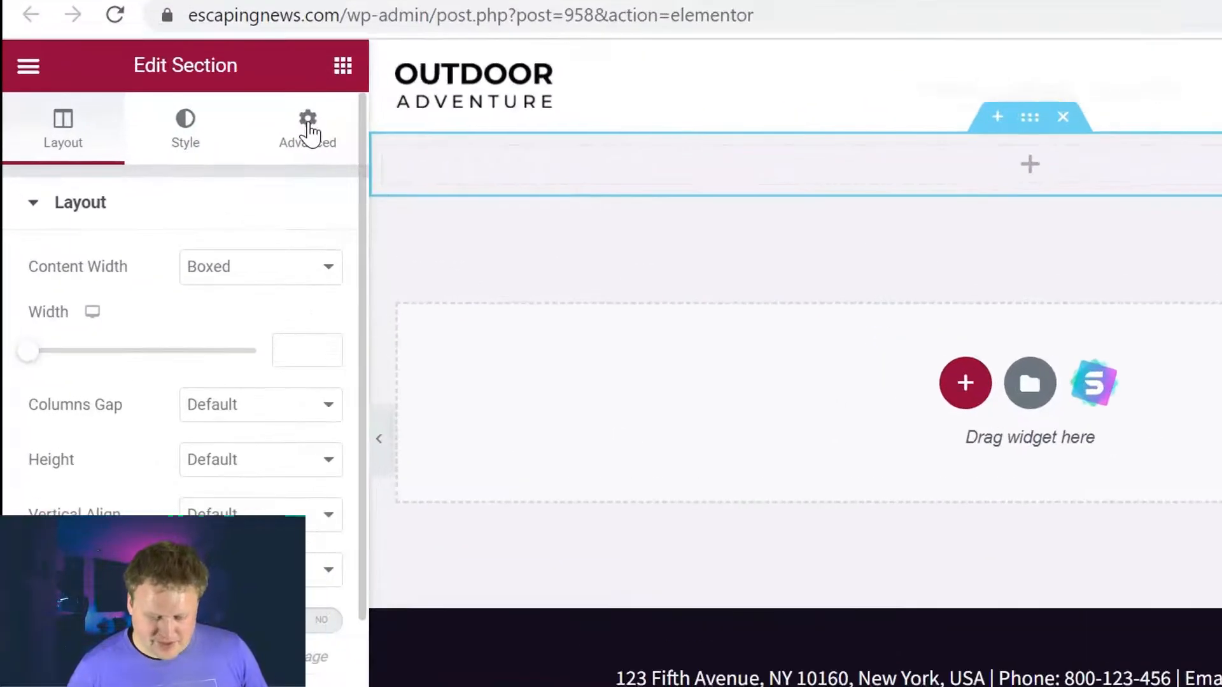
{"action": "left_click", "coordinate": [222, 134]}
{"action": "left_click", "coordinate": [310, 296]}
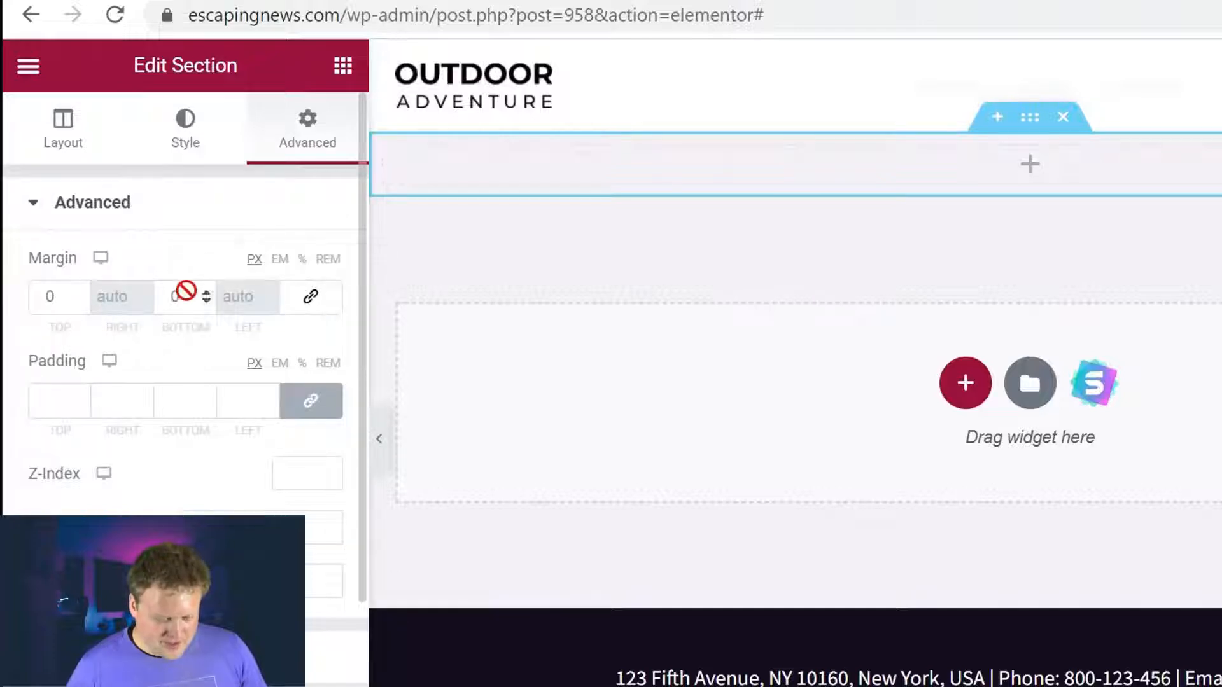
{"action": "left_click", "coordinate": [78, 302]}
{"action": "type", "text": "50"}
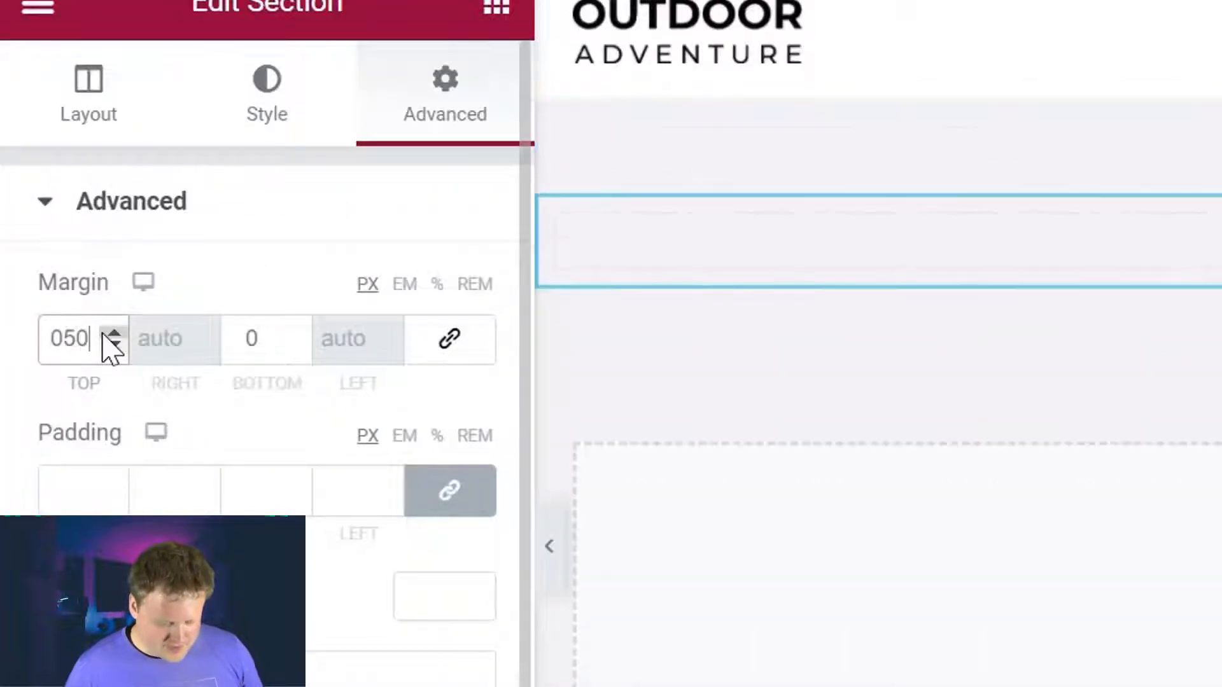
{"action": "left_click", "coordinate": [261, 339]}
{"action": "type", "text": "50"}
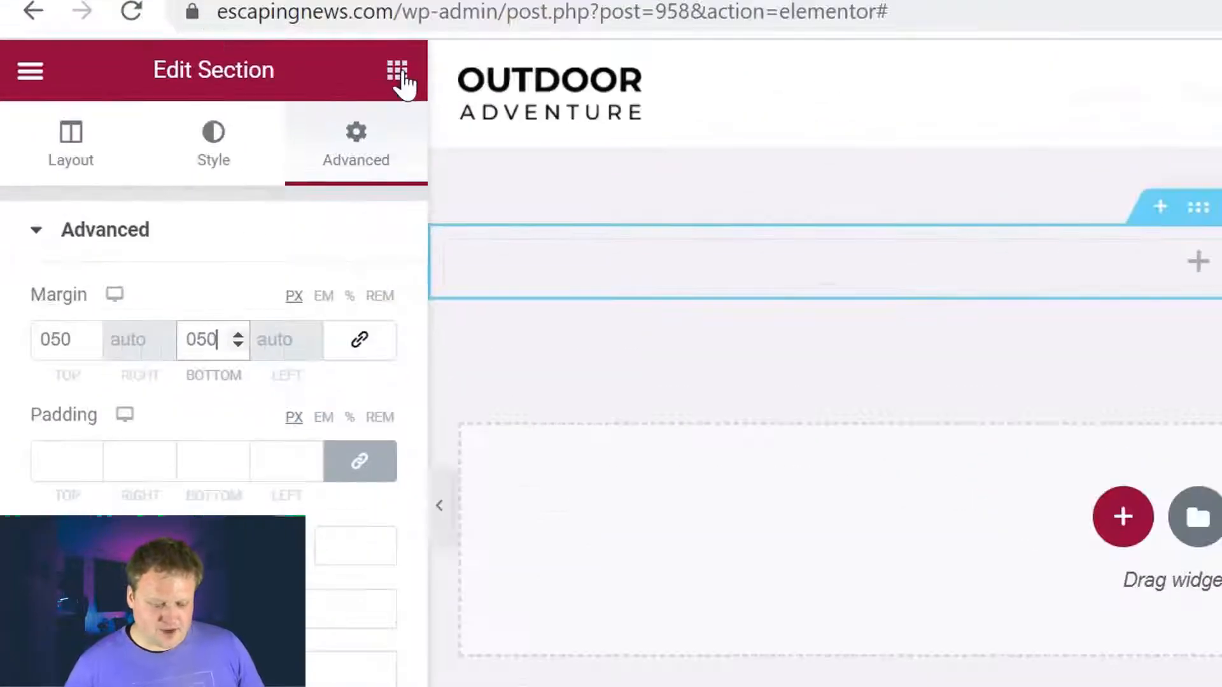
Step: Drop an HTML widget into the new section and paste the GetResponse script into its code box
{"action": "left_click", "coordinate": [248, 87]}
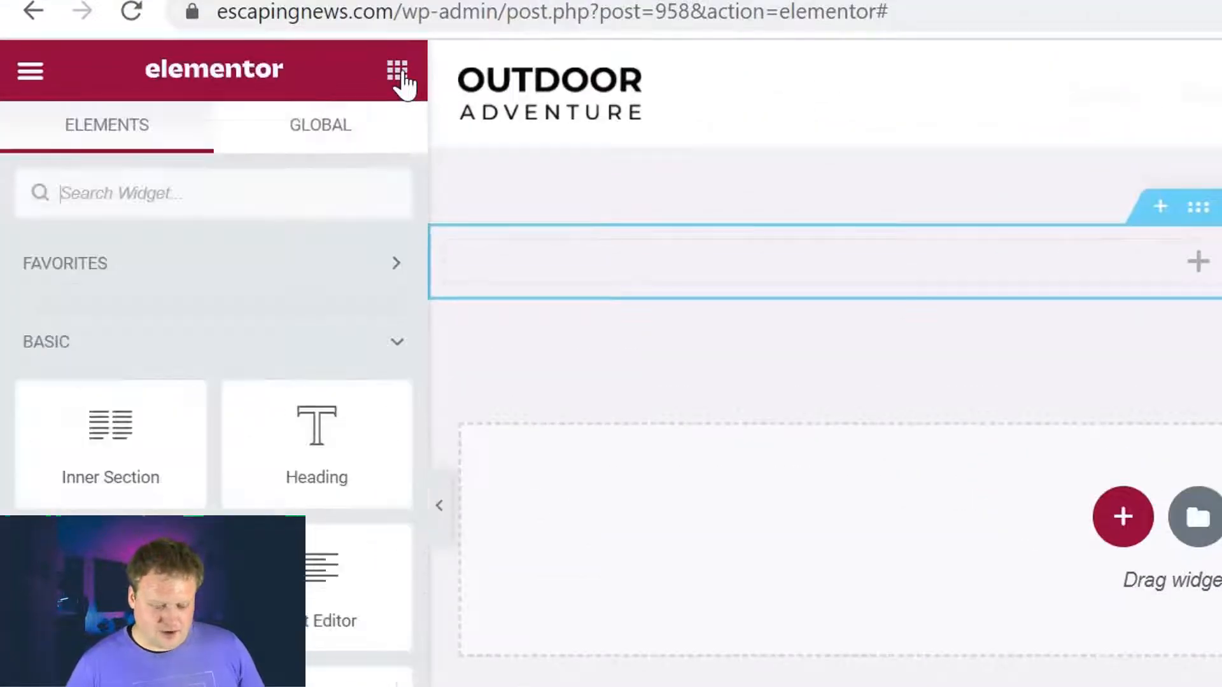
{"action": "type", "text": "html"}
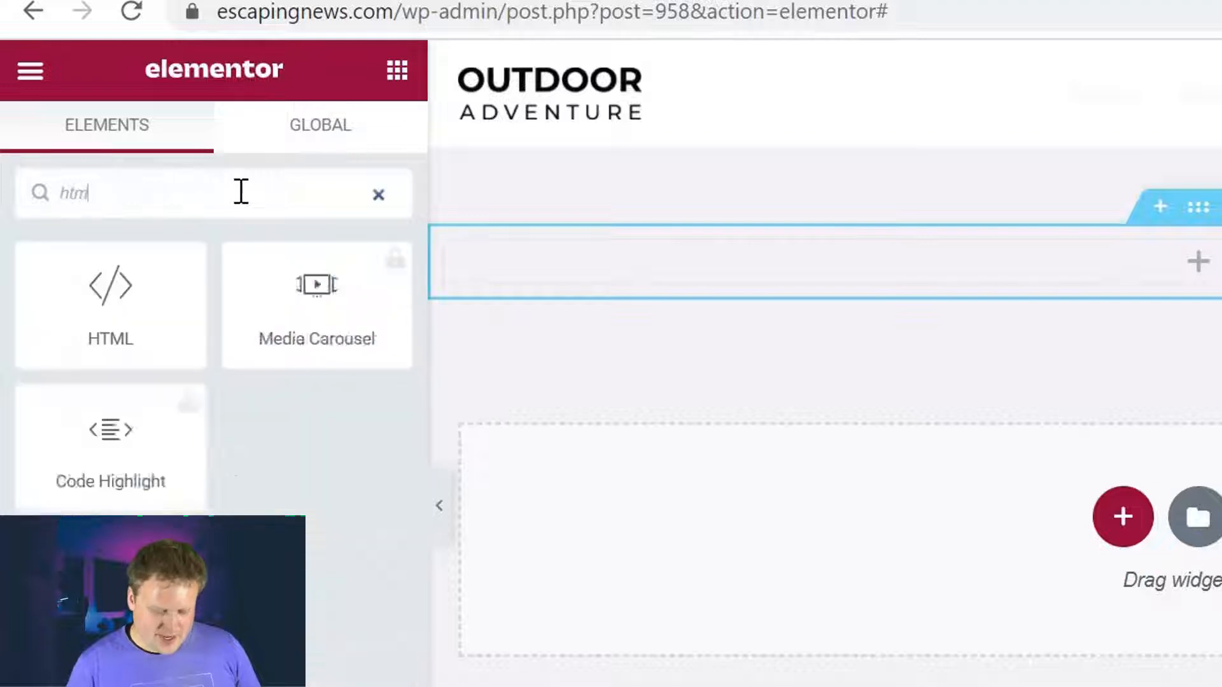
{"action": "left_click_drag", "start_coordinate": [124, 306], "coordinate": [688, 271]}
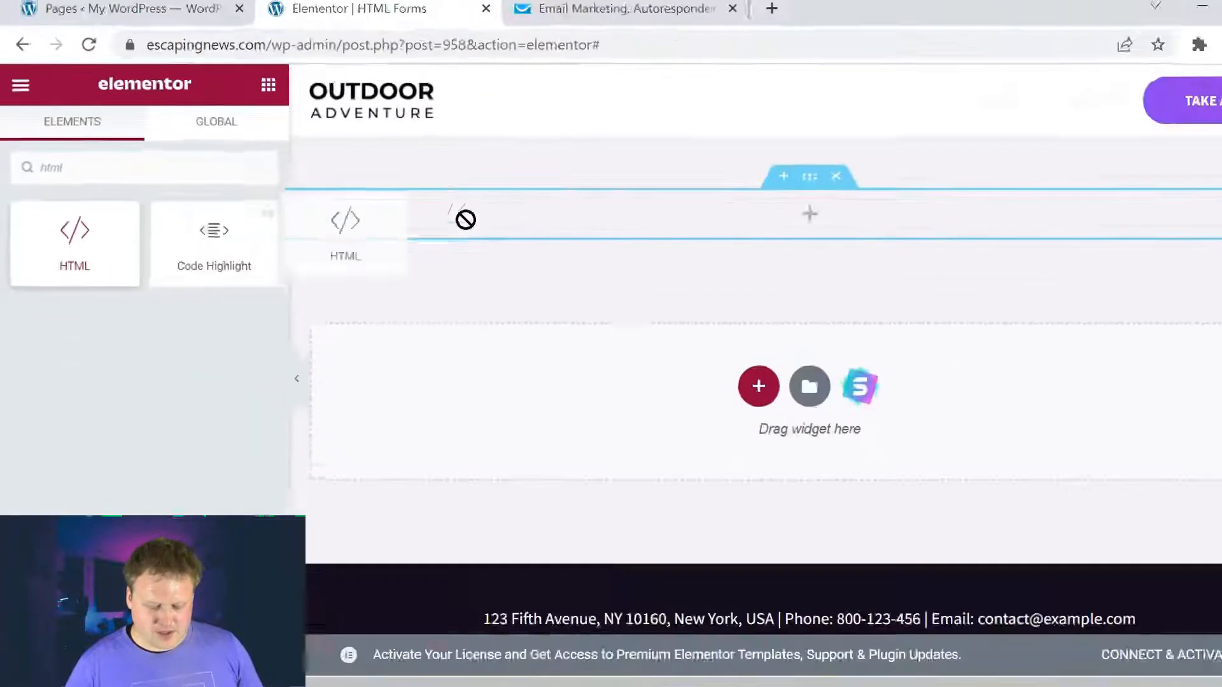
{"action": "left_click_drag", "start_coordinate": [465, 220], "coordinate": [730, 218]}
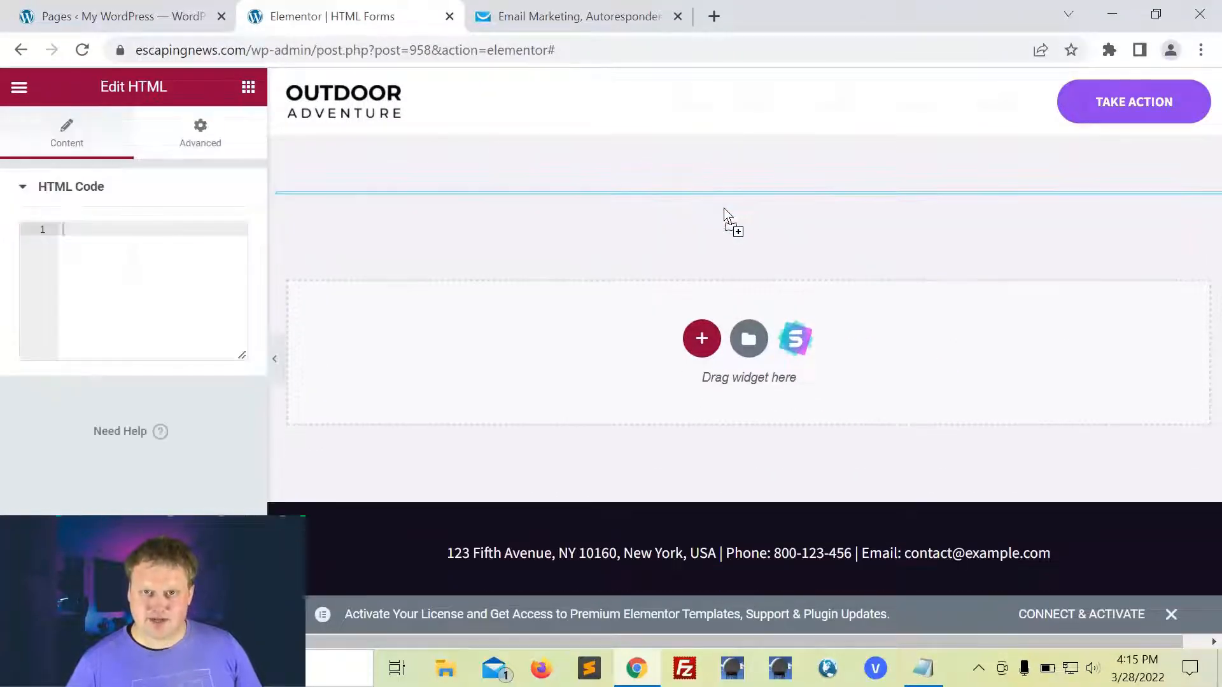
{"action": "left_click", "coordinate": [60, 227]}
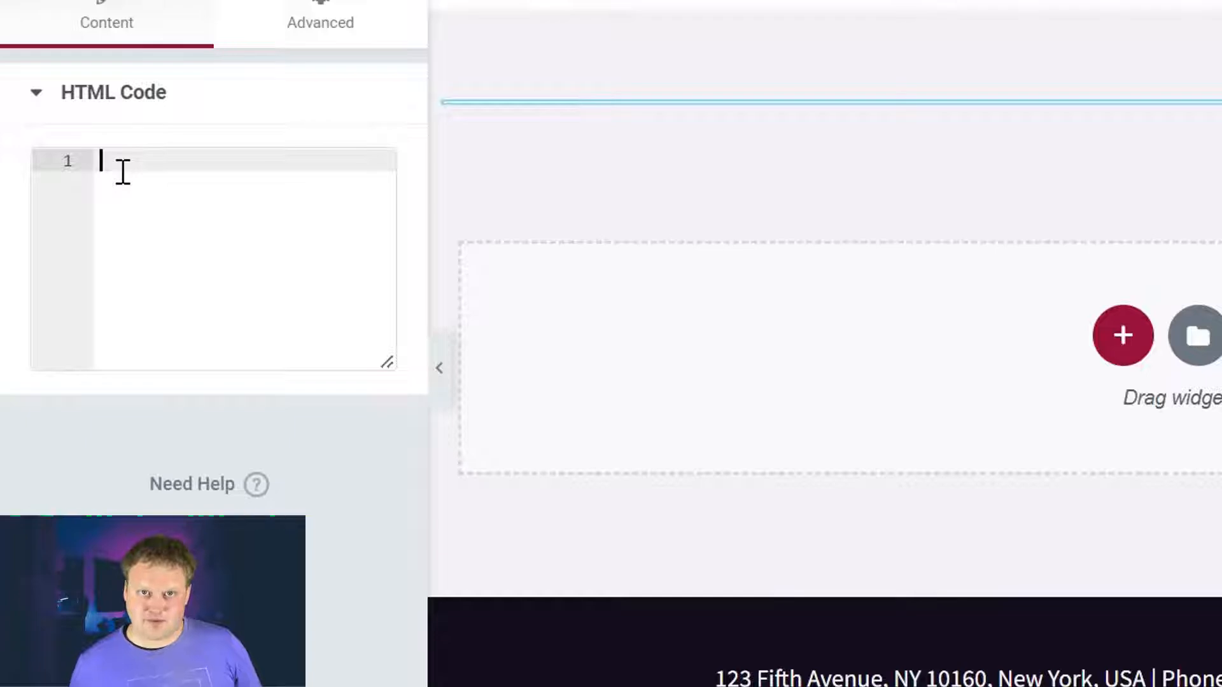
{"action": "type", "text": "<script type=\"text/javascript\" src=\"https://app.getresponse.com/view_webform_v2.js?u=QmGMV&webforms_id=SFxRj\" data-webform-id=\"SFxRj\"></script>"}
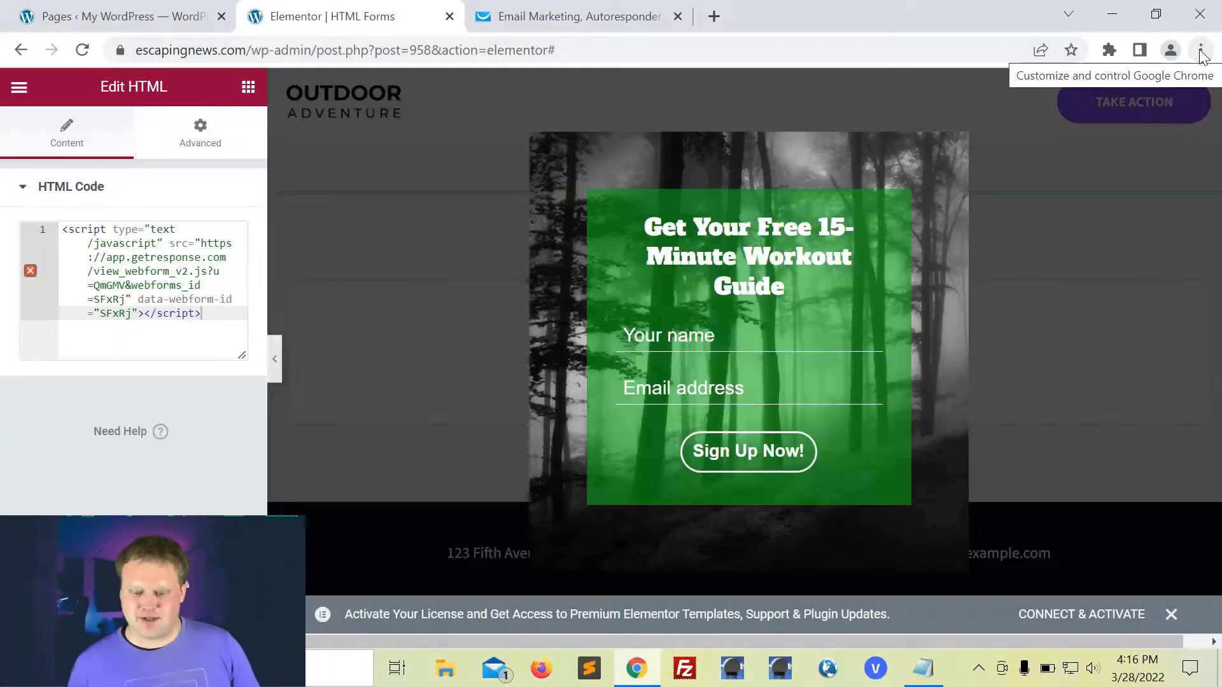
Step: Open escapingnews.com/html-forms/ in a new Incognito window
{"action": "left_click", "coordinate": [1201, 49]}
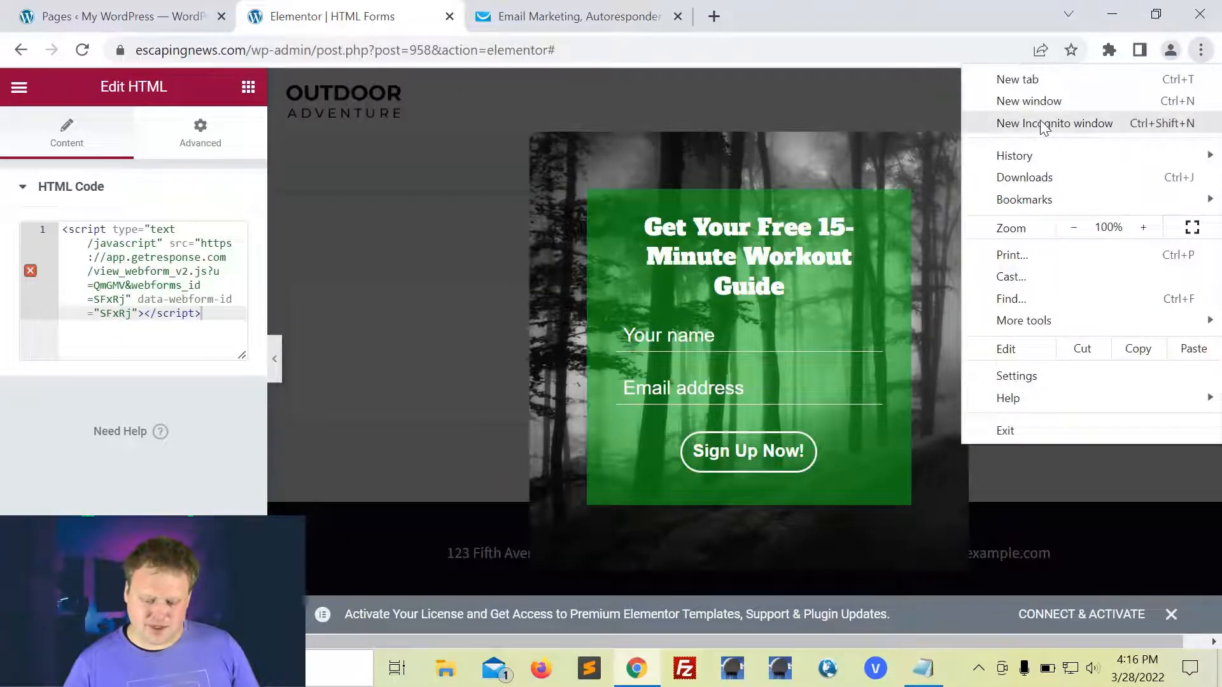
{"action": "left_click", "coordinate": [1042, 122]}
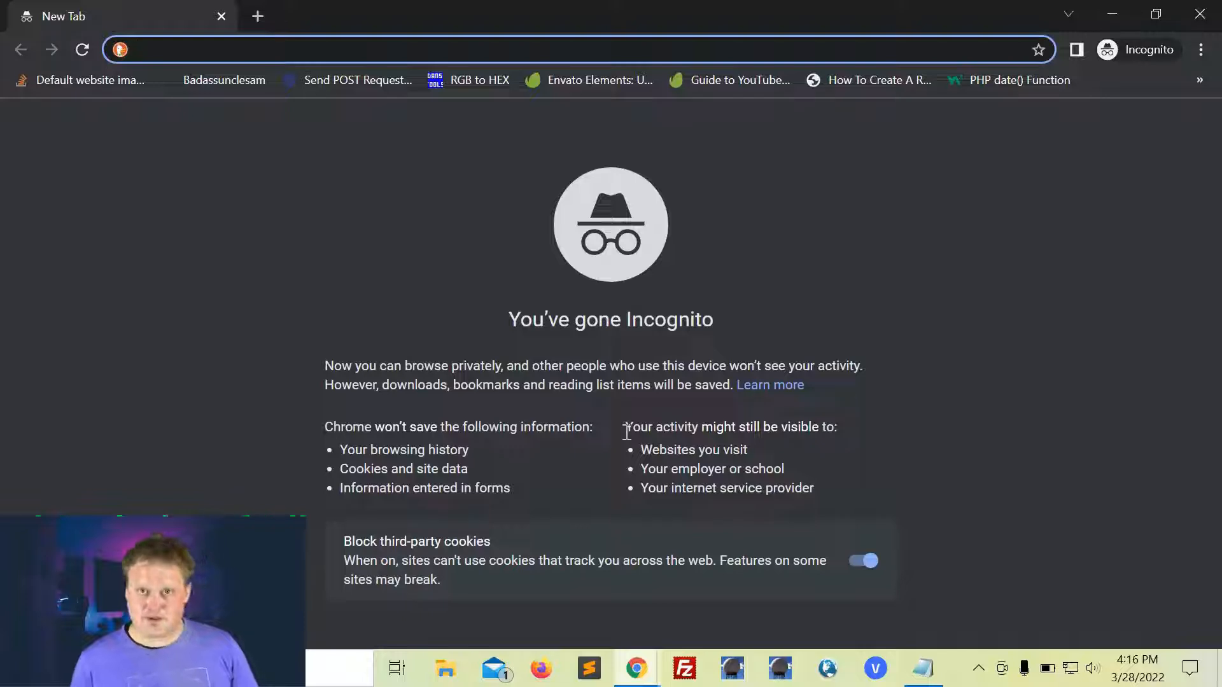
{"action": "key", "text": "ctrl+v"}
{"action": "key", "text": "Return"}
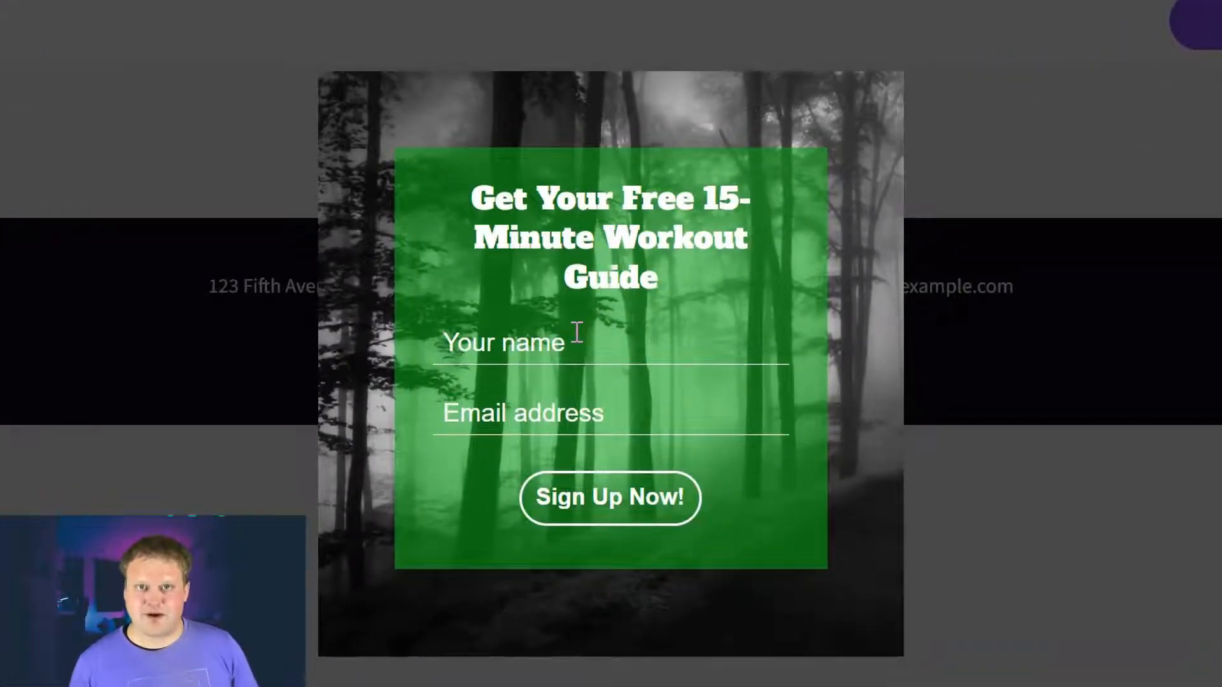
Step: Fill in a test name and e-mail address and submit with Sign Up Now!
{"action": "left_click", "coordinate": [576, 332]}
{"action": "type", "text": "Kyle"}
{"action": "key", "text": "Tab"}
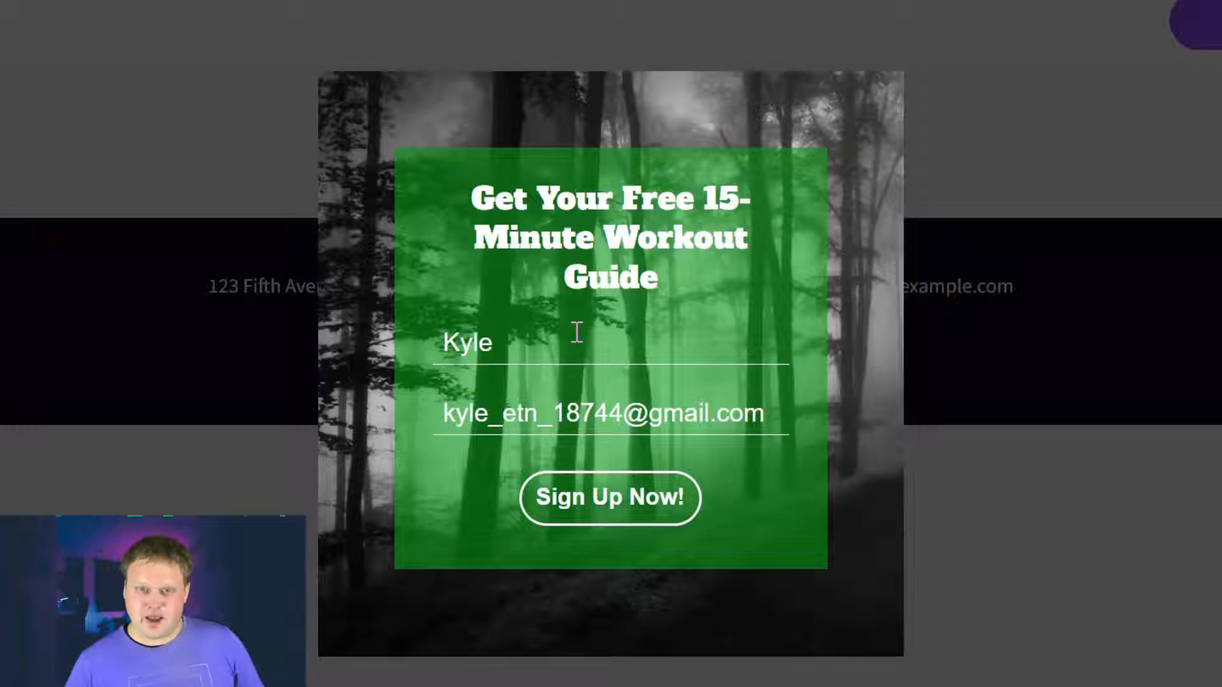
{"action": "left_click", "coordinate": [630, 513]}
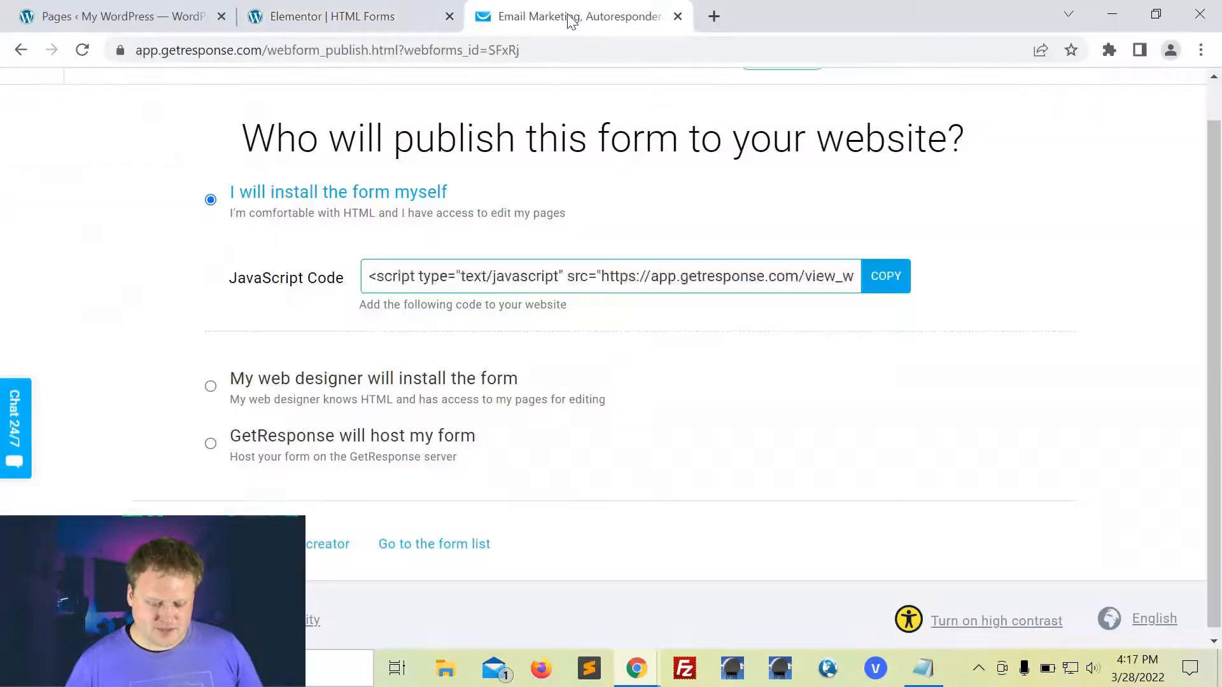
Step: Check List 1's contacts, then open the Forms list and the Main Form's actions menu
{"action": "left_click", "coordinate": [567, 17]}
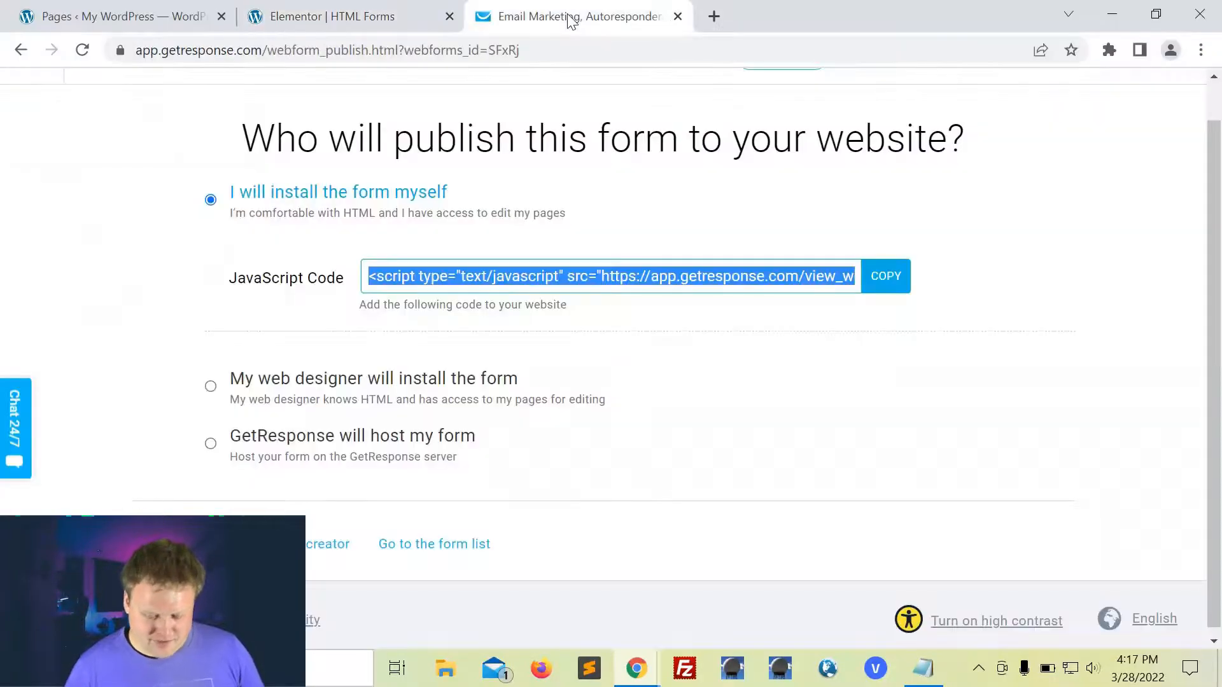
{"action": "left_click", "coordinate": [544, 88]}
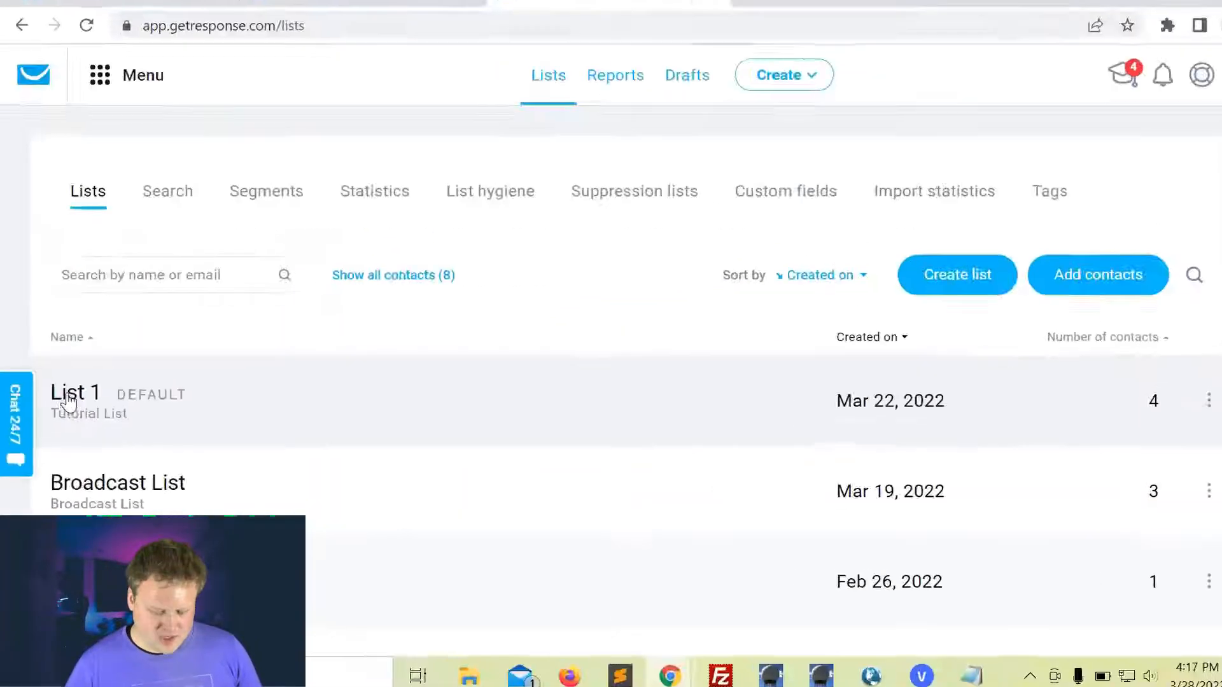
{"action": "left_click", "coordinate": [93, 363]}
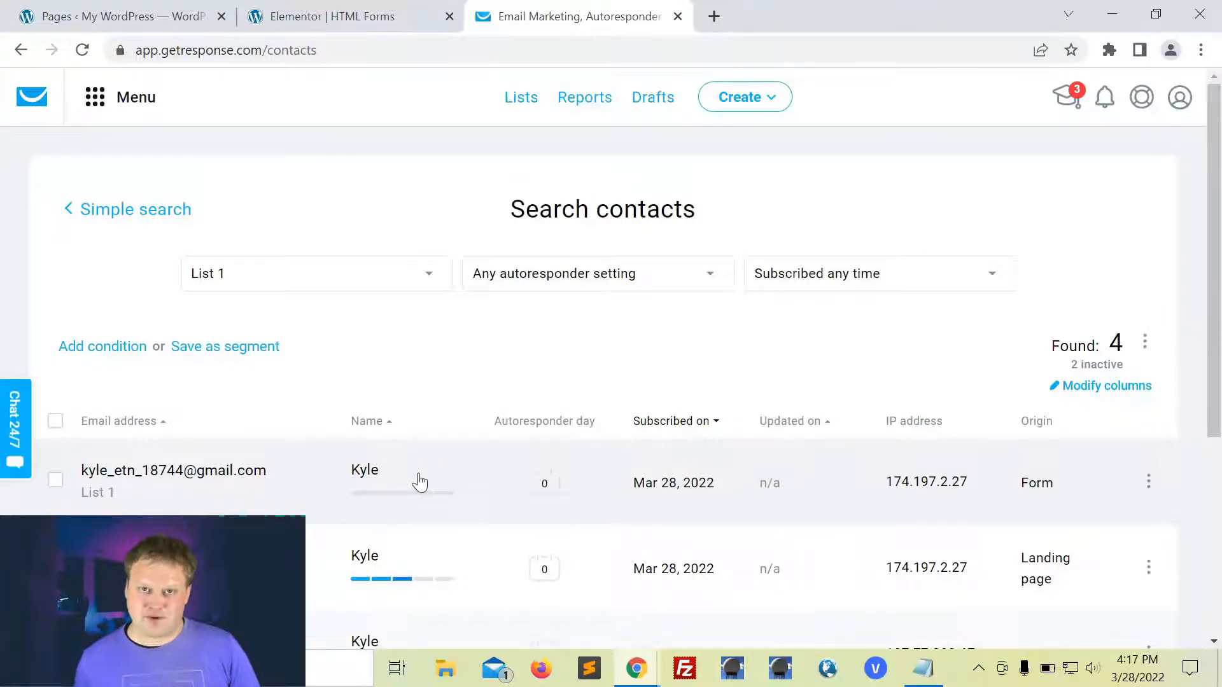
{"action": "left_click", "coordinate": [95, 99]}
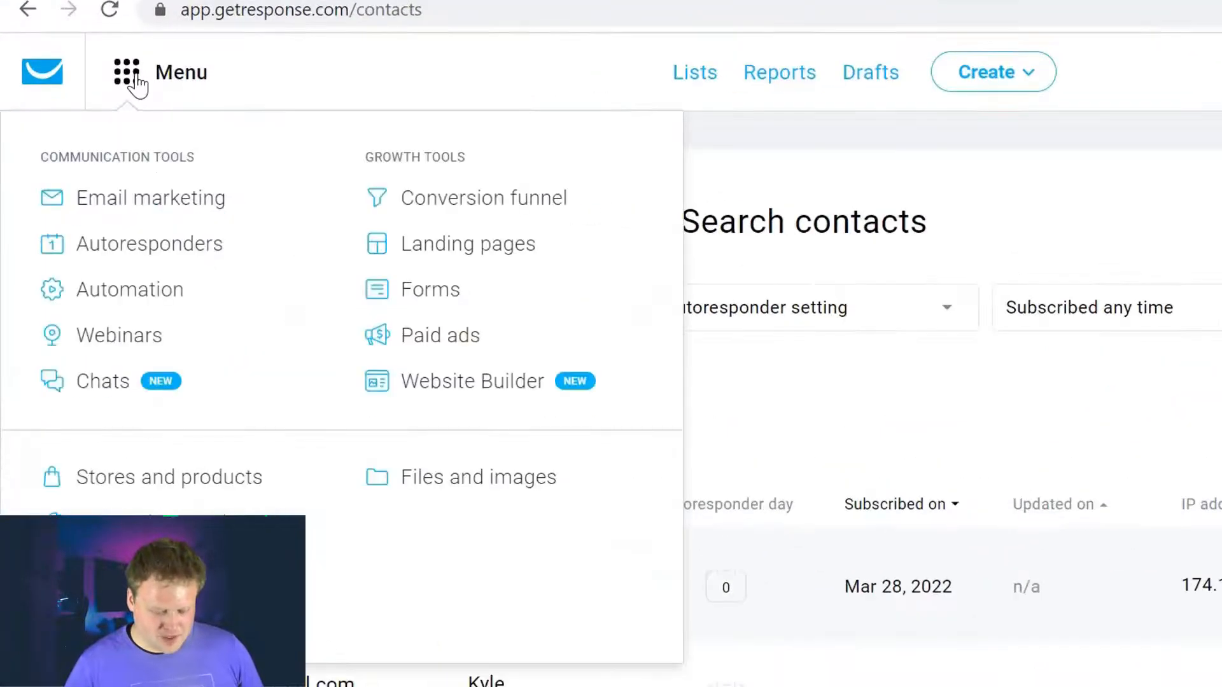
{"action": "left_click", "coordinate": [339, 259]}
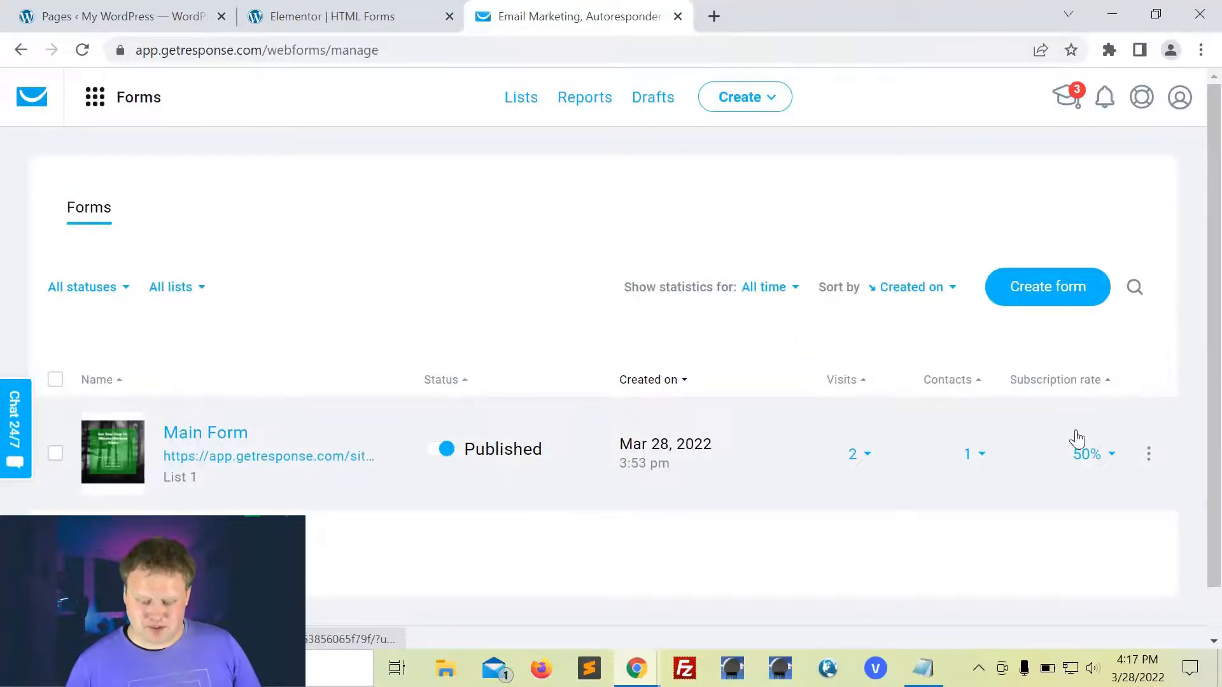
{"action": "left_click", "coordinate": [1148, 453]}
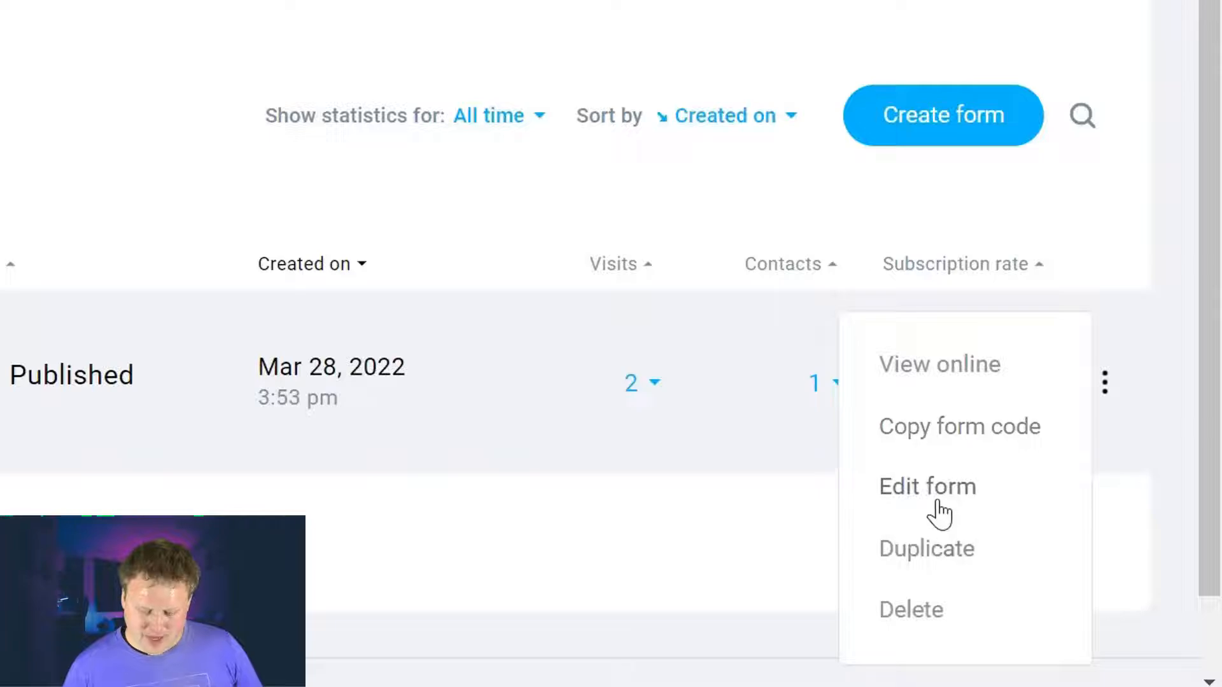
Step: Edit and unlock Main Form, then change its layout Type from Pop over to Embedded
{"action": "left_click", "coordinate": [904, 497]}
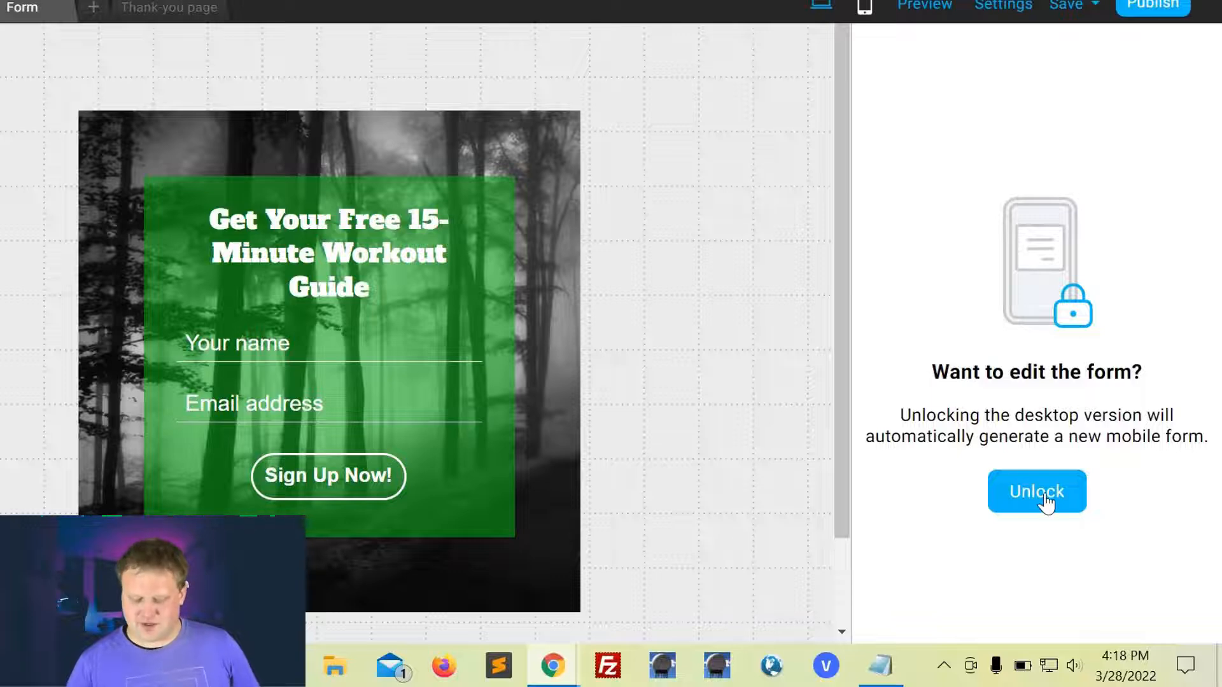
{"action": "left_click", "coordinate": [1044, 500]}
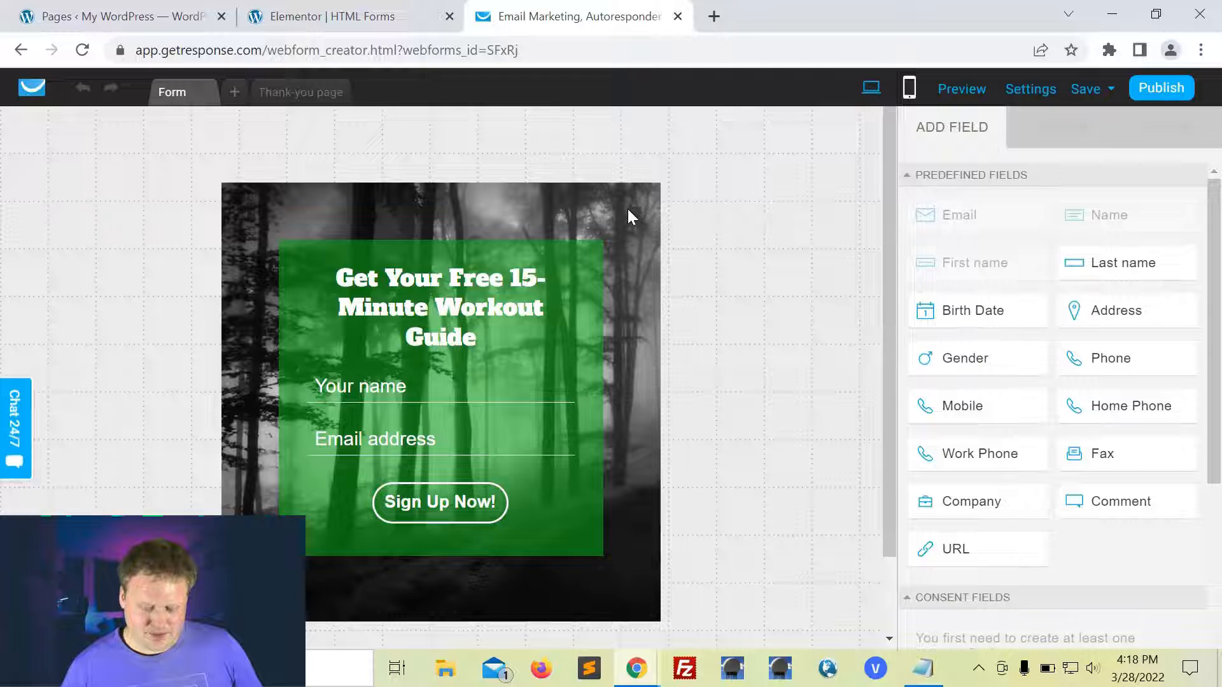
{"action": "left_click", "coordinate": [630, 216]}
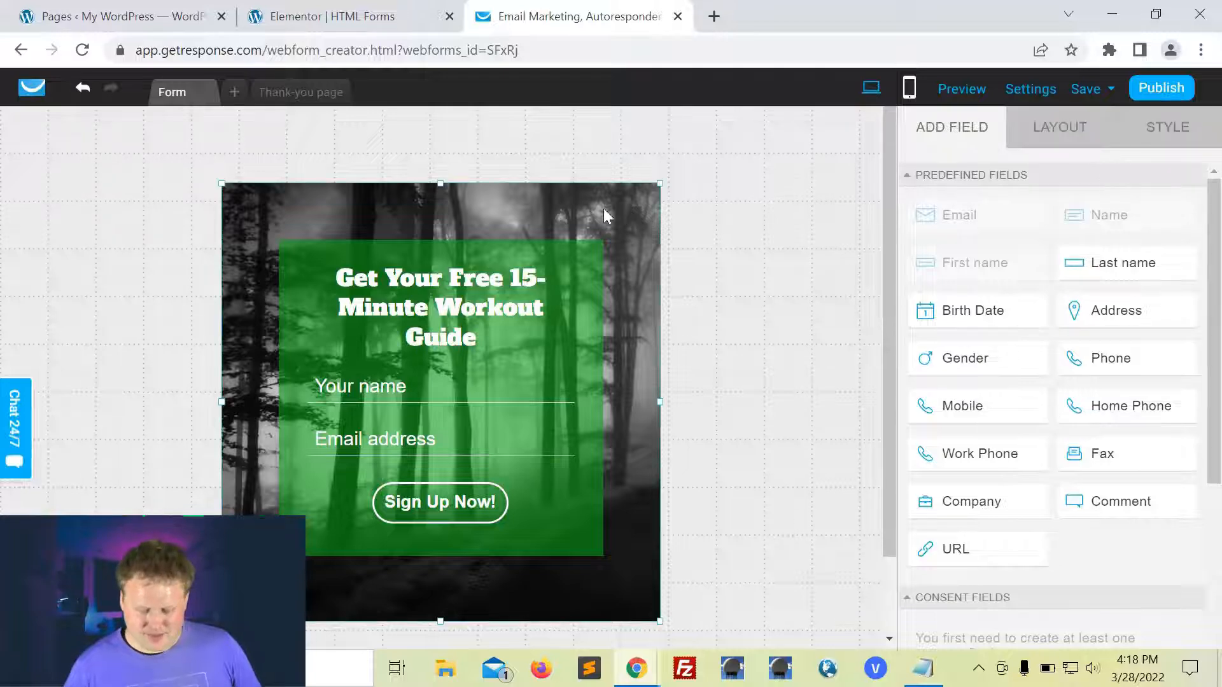
{"action": "mouse_move", "coordinate": [1120, 110]}
{"action": "left_click", "coordinate": [1059, 127]}
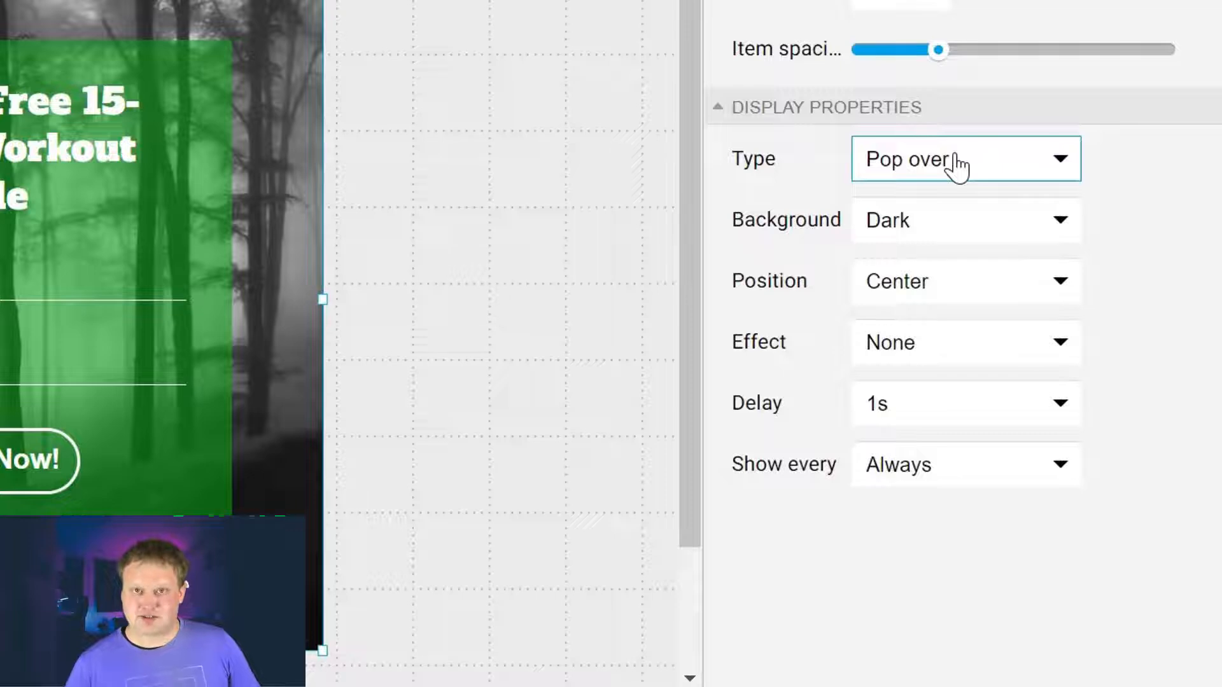
{"action": "left_click", "coordinate": [957, 167]}
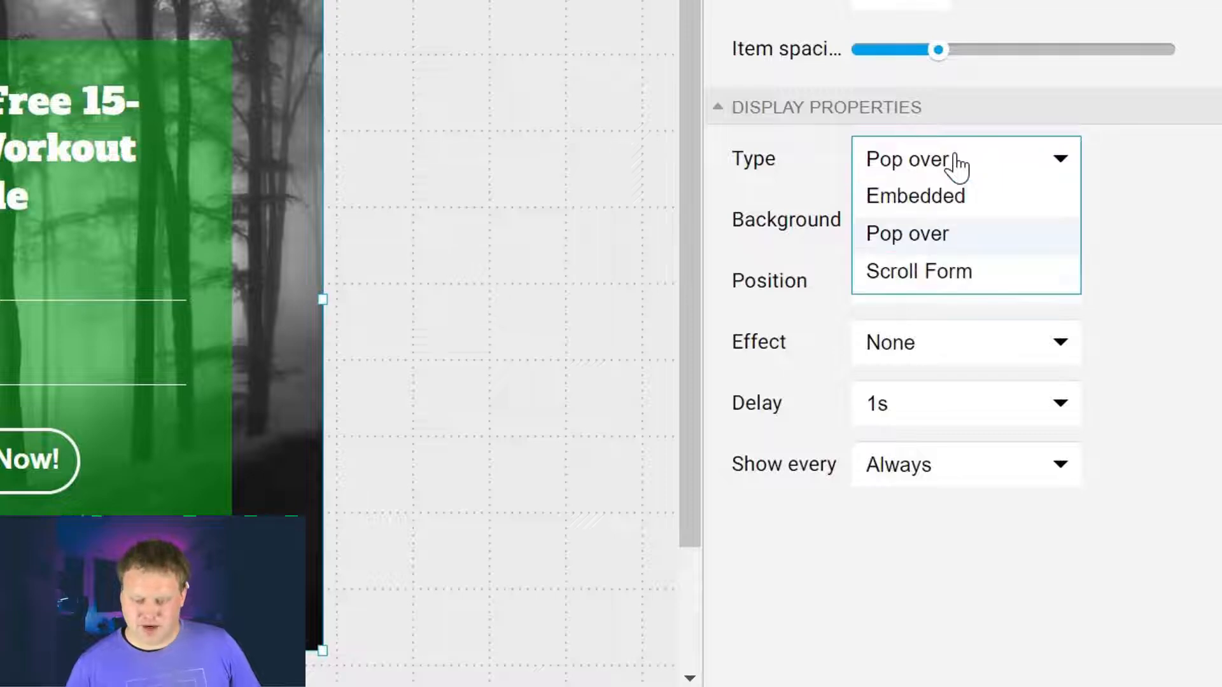
{"action": "left_click", "coordinate": [930, 195]}
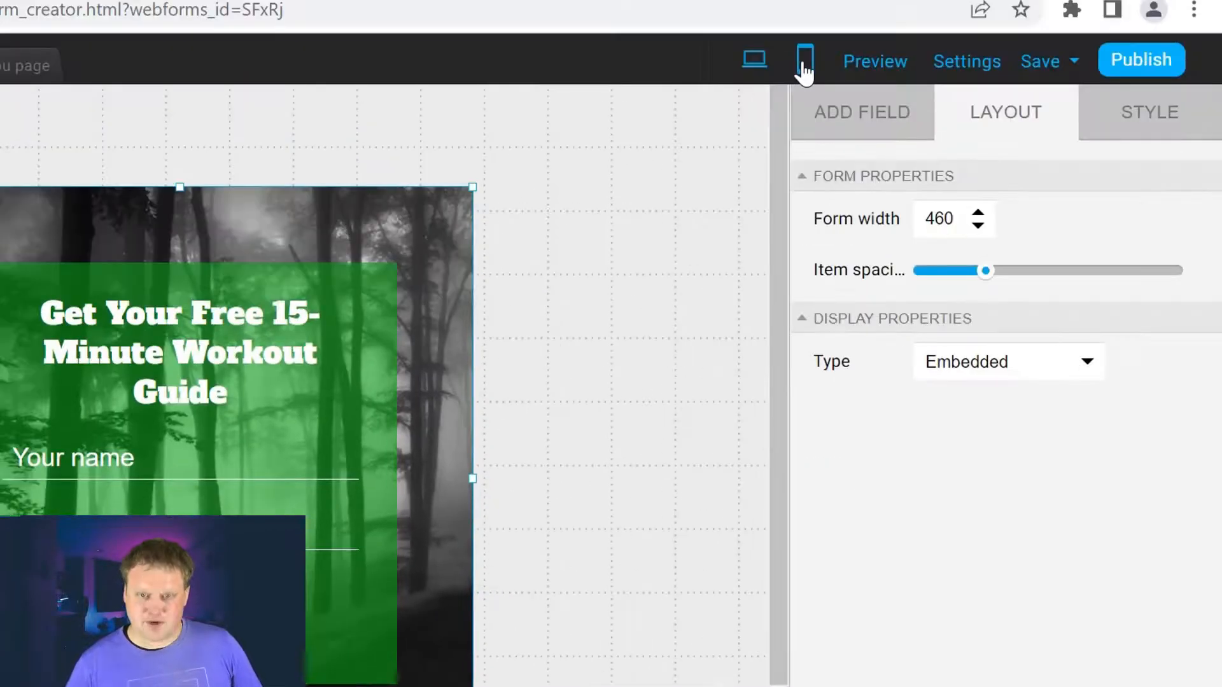
Step: Reposition the green box in mobile view, then republish and copy the JavaScript embed code
{"action": "left_click", "coordinate": [791, 13]}
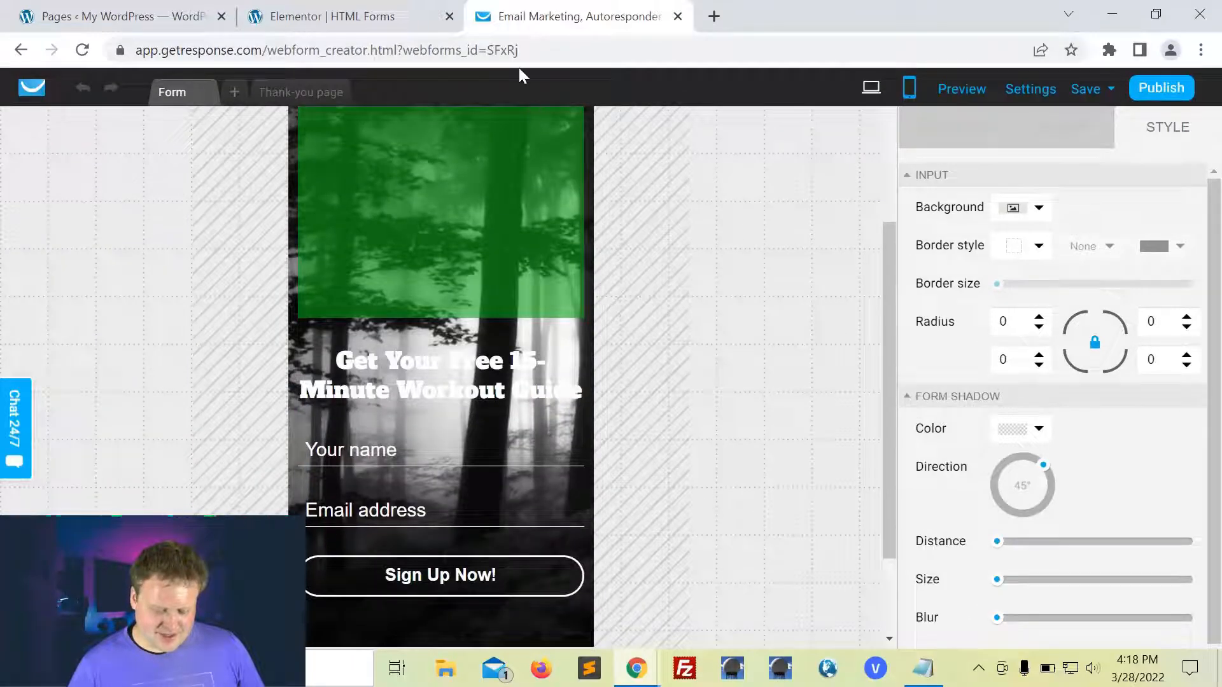
{"action": "left_click_drag", "start_coordinate": [483, 140], "coordinate": [485, 458]}
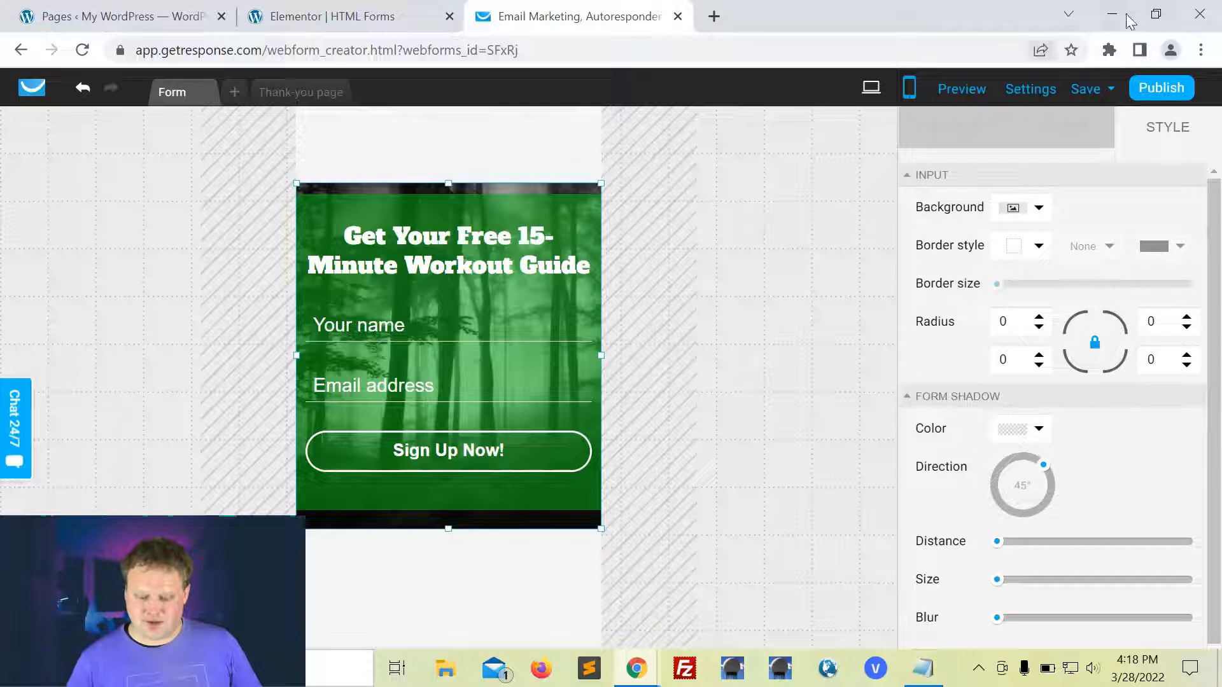
{"action": "left_click", "coordinate": [871, 89]}
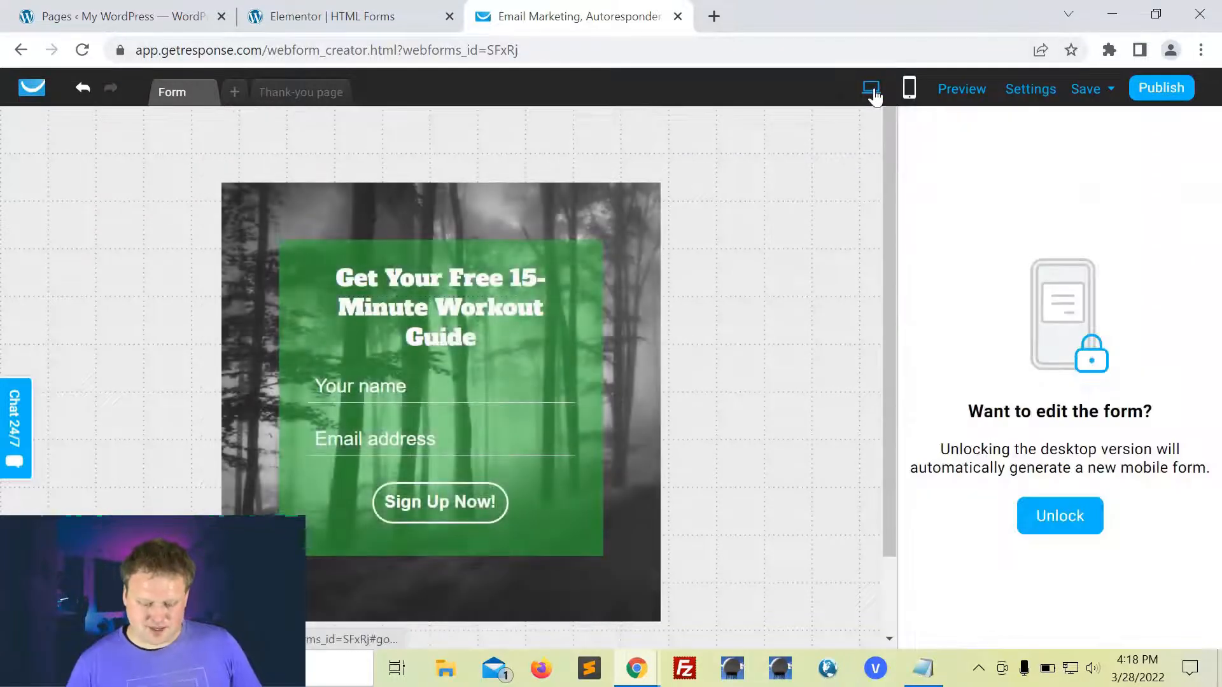
{"action": "left_click", "coordinate": [1161, 90]}
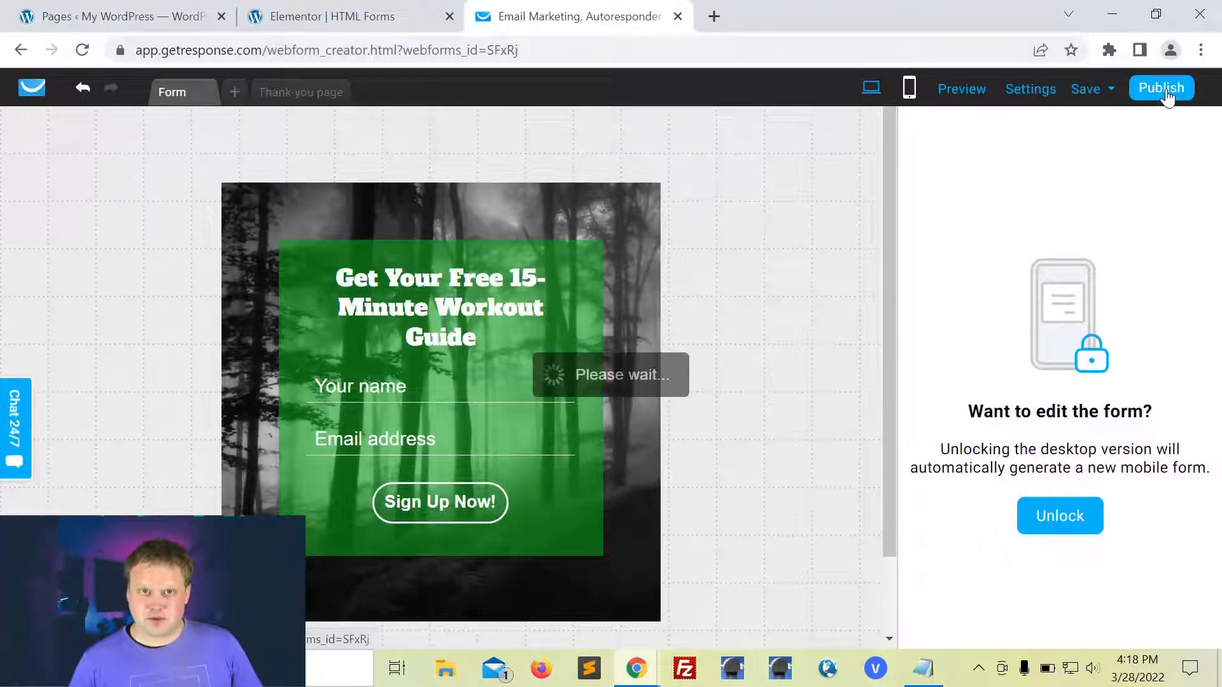
{"action": "left_click", "coordinate": [990, 322]}
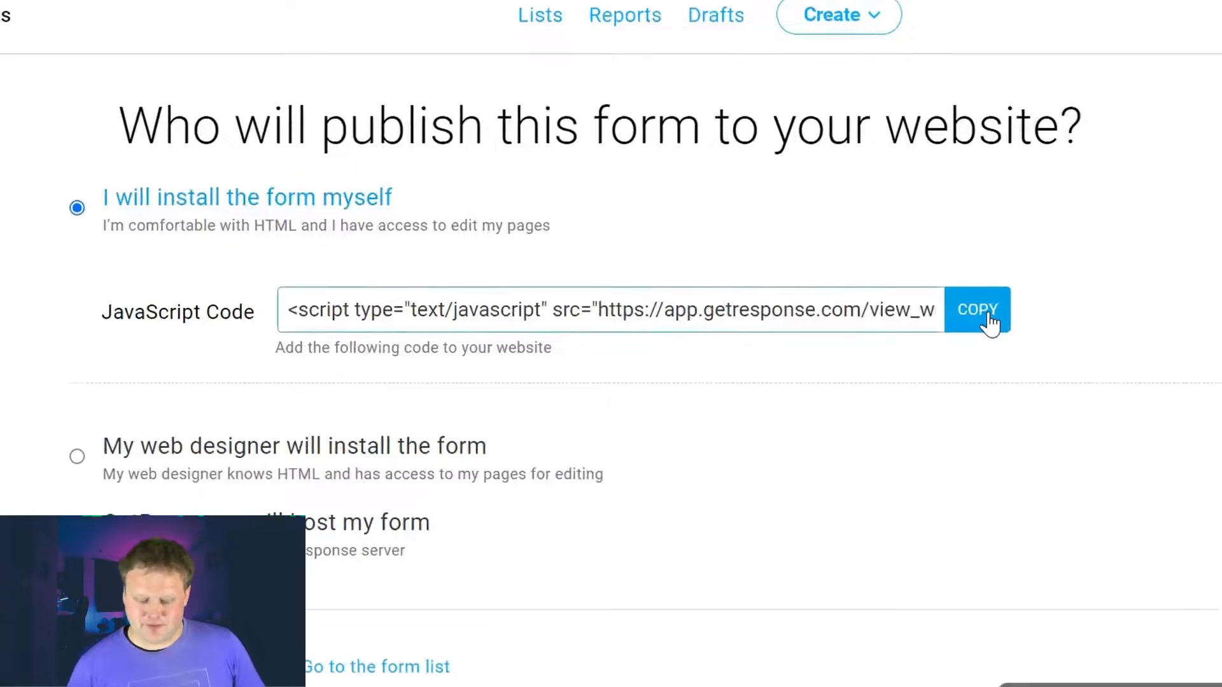
Step: Clear the Elementor HTML widget's old code and paste the new GetResponse embed script
{"action": "left_click", "coordinate": [347, 18]}
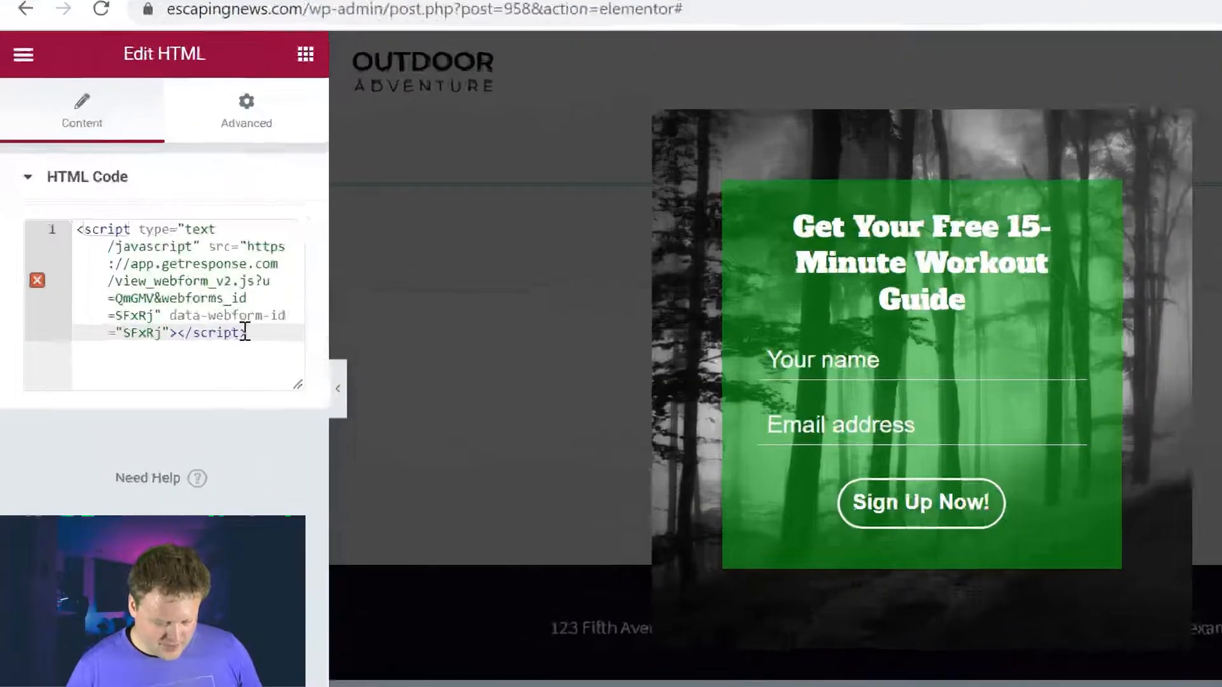
{"action": "key", "text": "ctrl+a"}
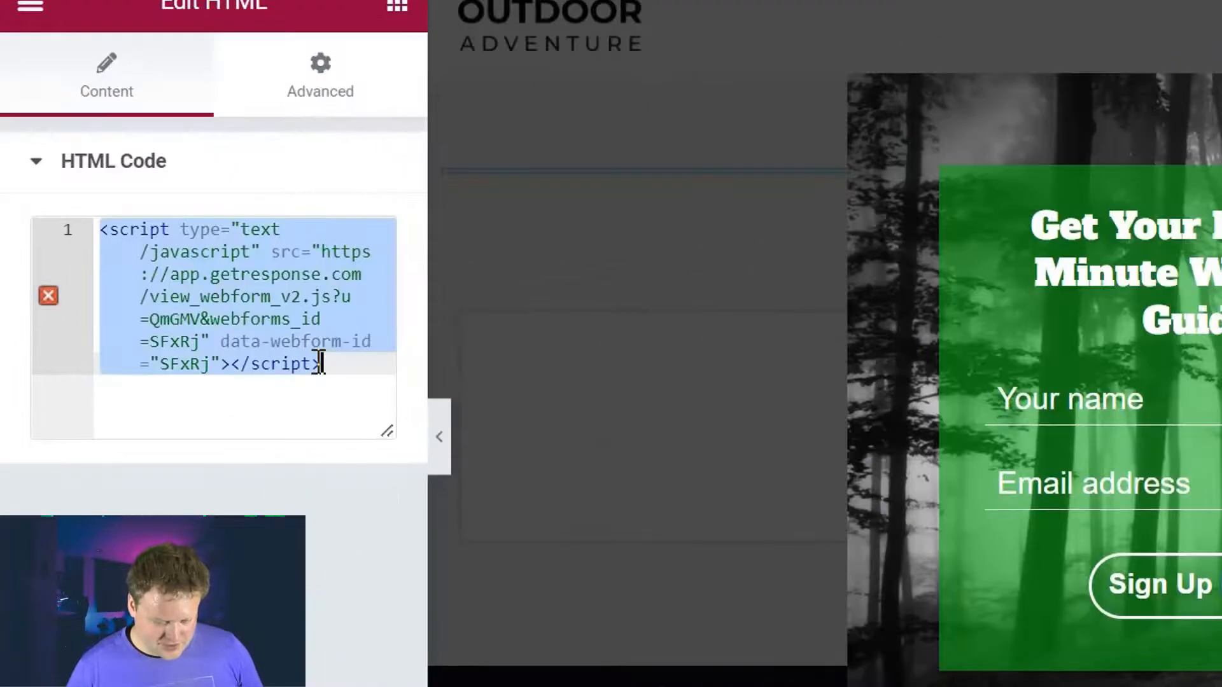
{"action": "key", "text": "BackSpace"}
{"action": "key", "text": "ctrl+v"}
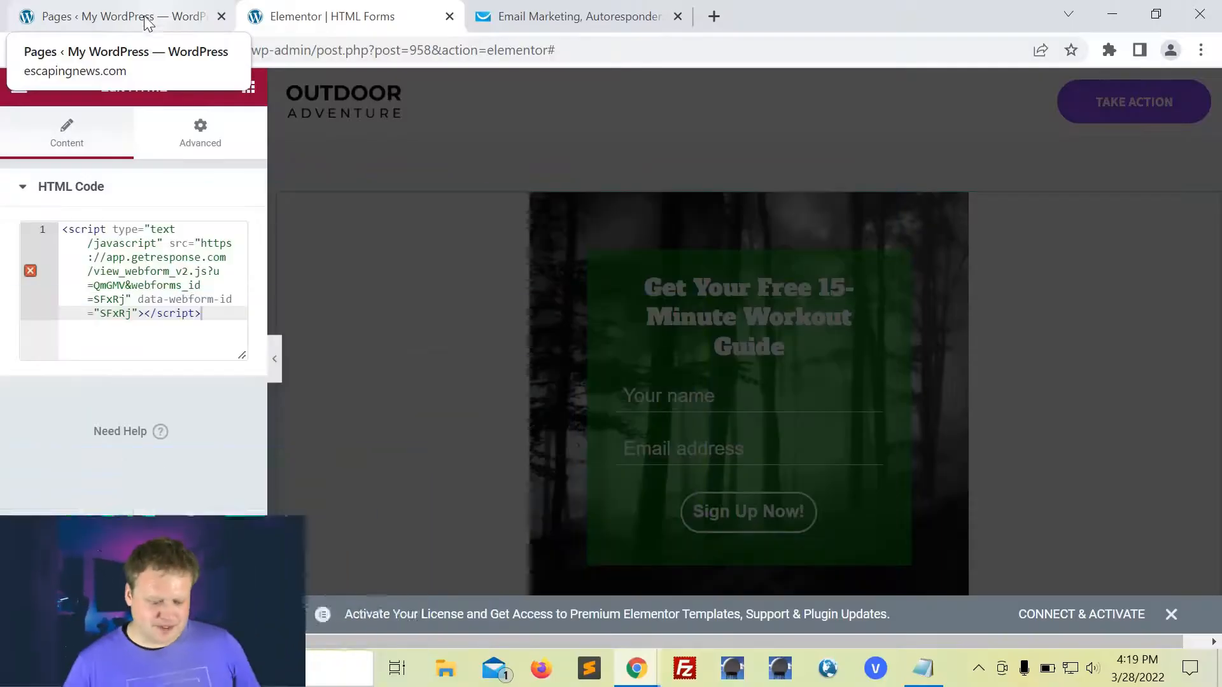
Step: Purge the SG cache, then load escapingnews.com/html-forms/ in an Incognito window to check the inline signup form
{"action": "left_click", "coordinate": [144, 19]}
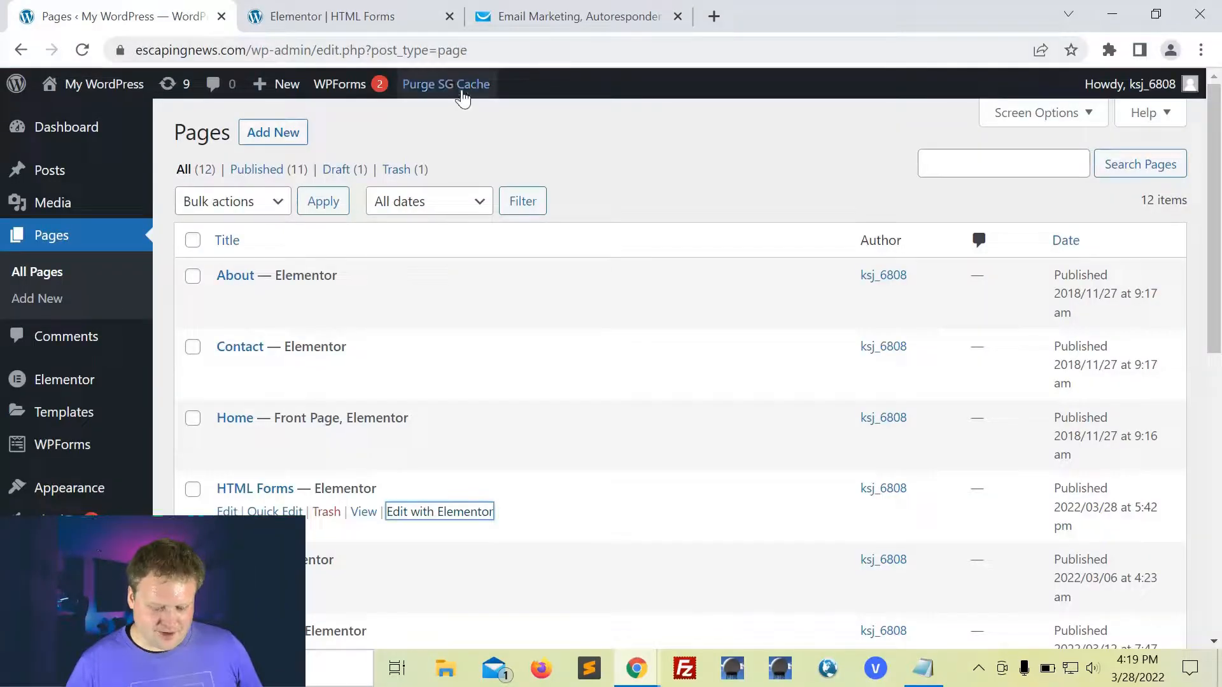
{"action": "left_click", "coordinate": [450, 87]}
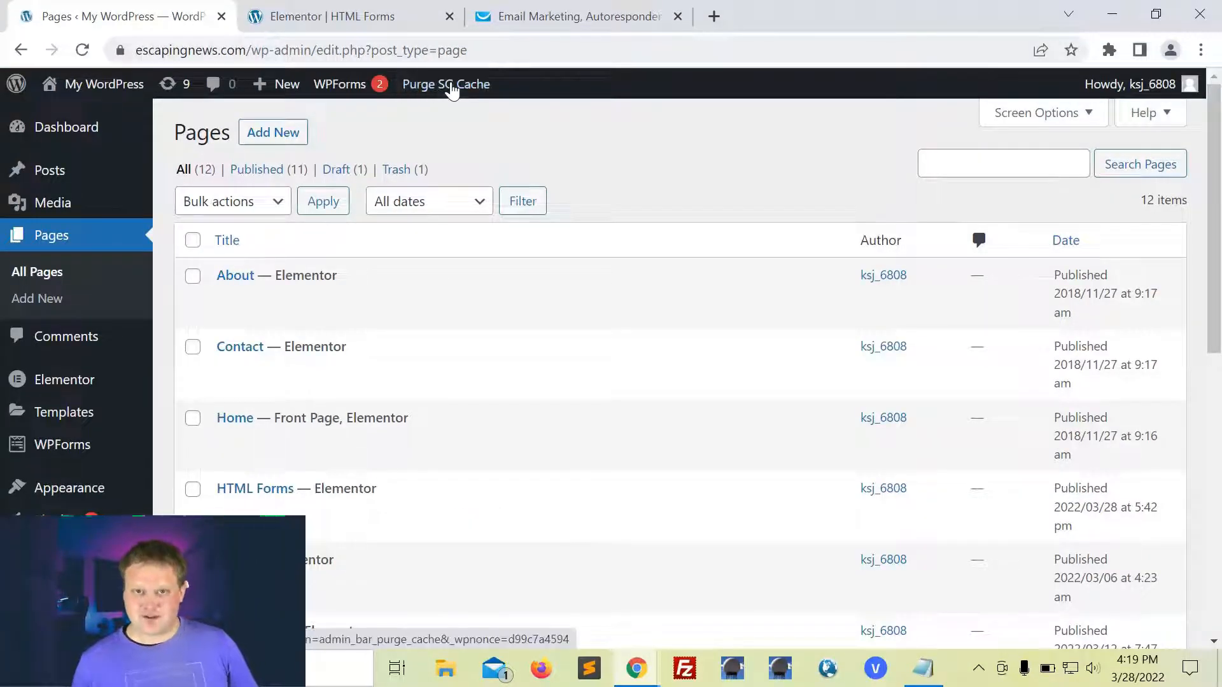
{"action": "left_click", "coordinate": [1200, 49]}
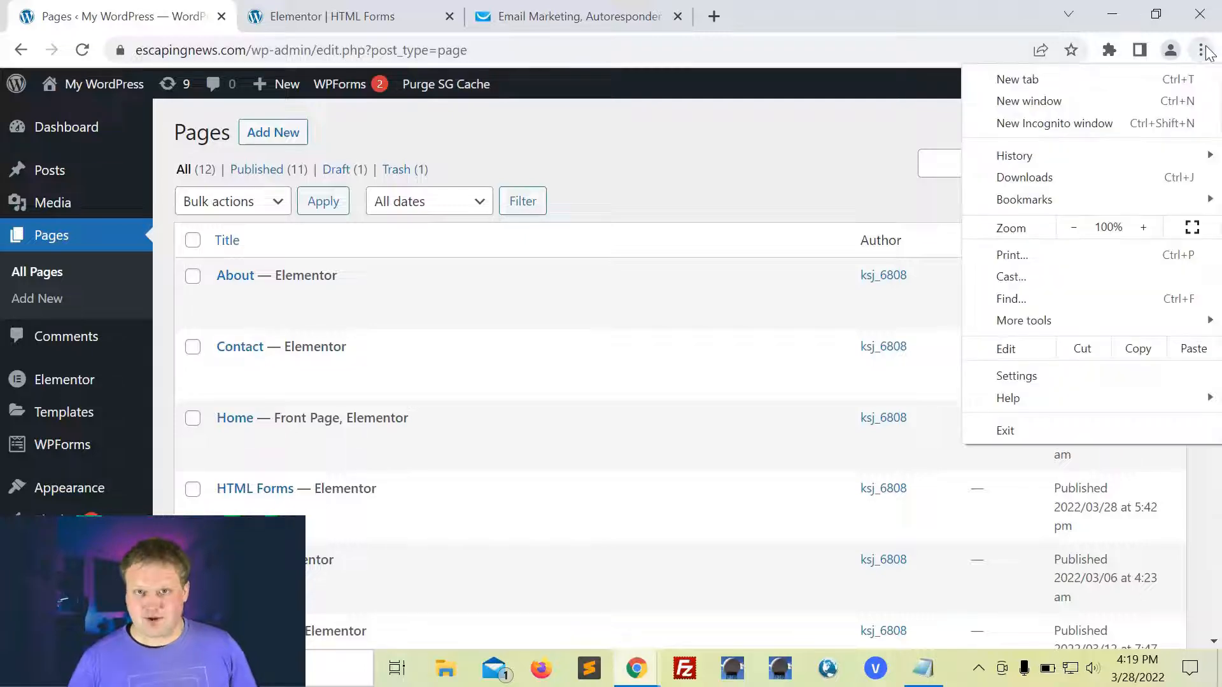
{"action": "left_click", "coordinate": [1083, 124]}
{"action": "type", "text": "escapingthen"}
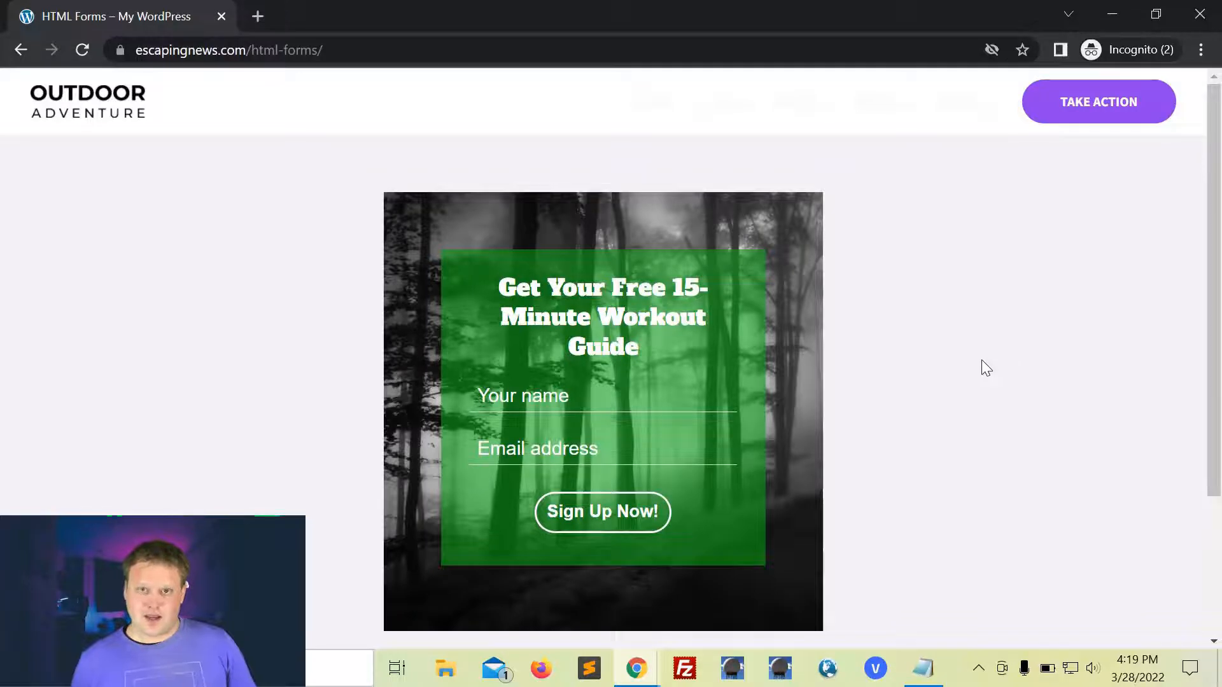
{"action": "scroll", "coordinate": [999, 418], "scroll_direction": "down", "scroll_amount": 3}
{"action": "scroll", "coordinate": [999, 417], "scroll_direction": "up", "scroll_amount": 2}
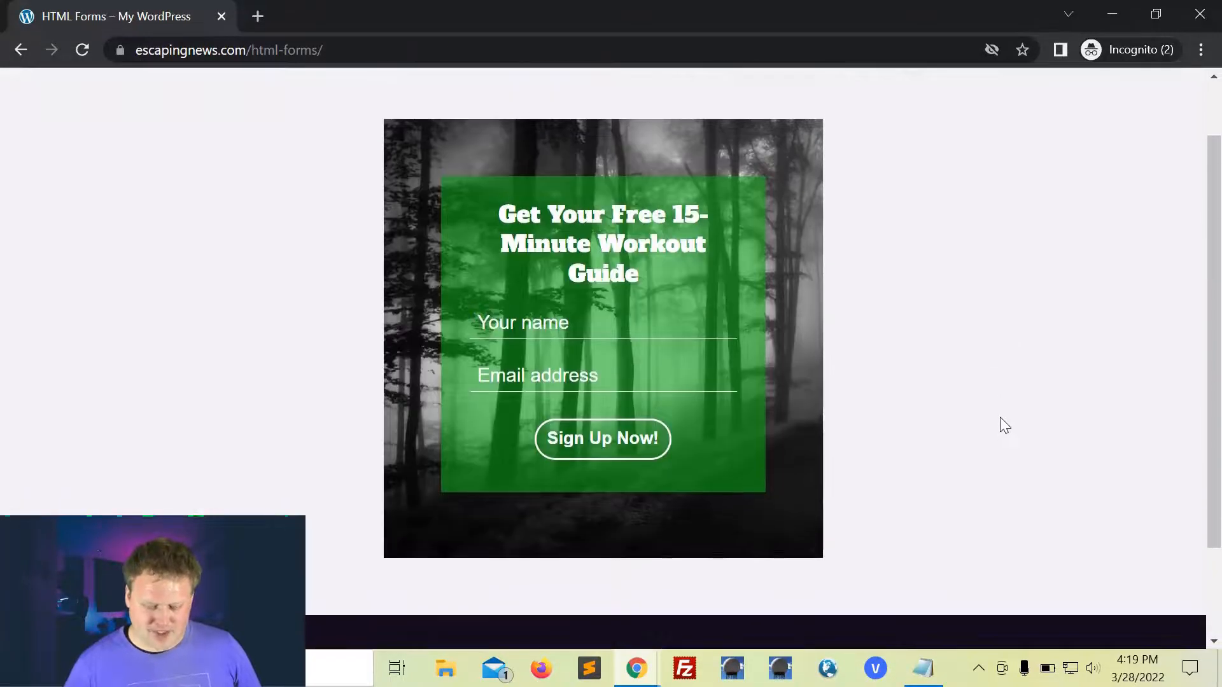